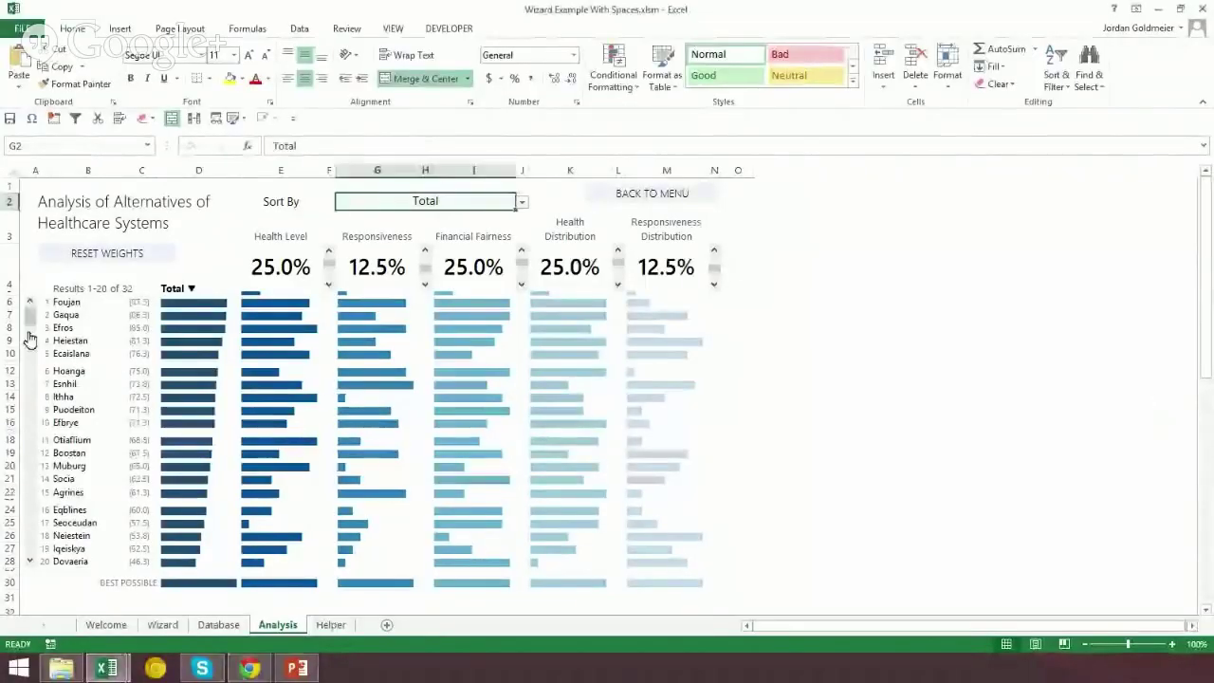
# - Scroll the ranked healthcare systems list down to its end and back up to the first results
pyautogui.moveTo(32, 343); pyautogui.dragTo(35, 565)
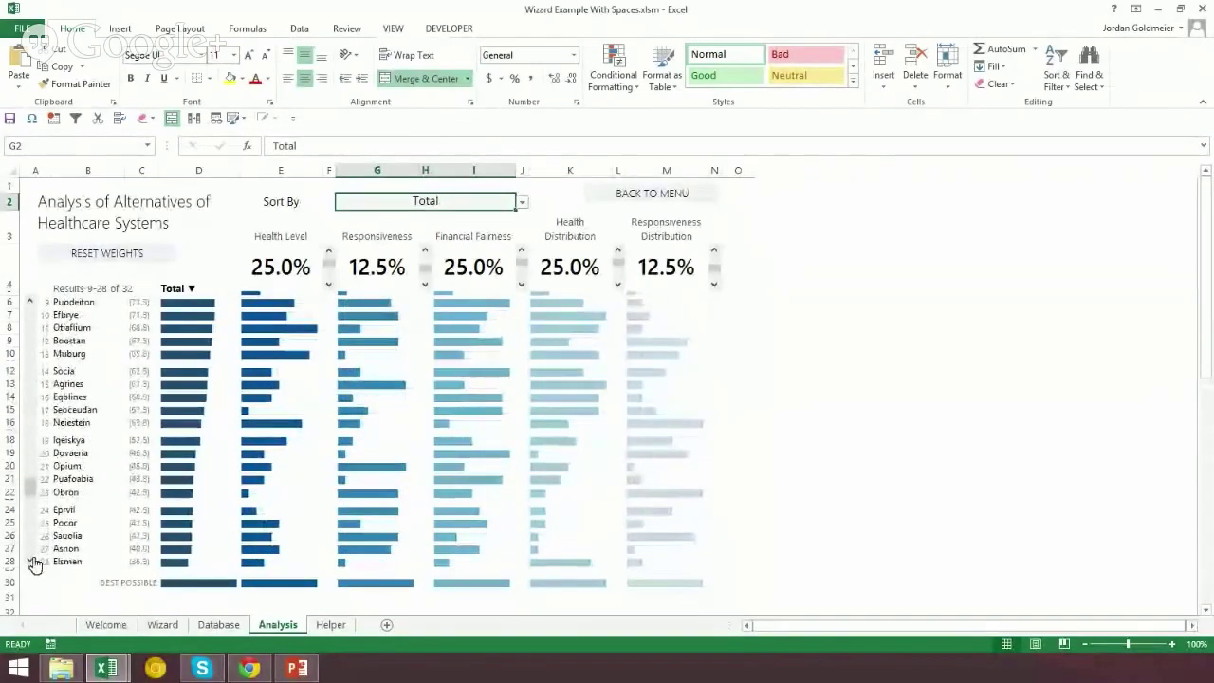
pyautogui.click(32, 563)
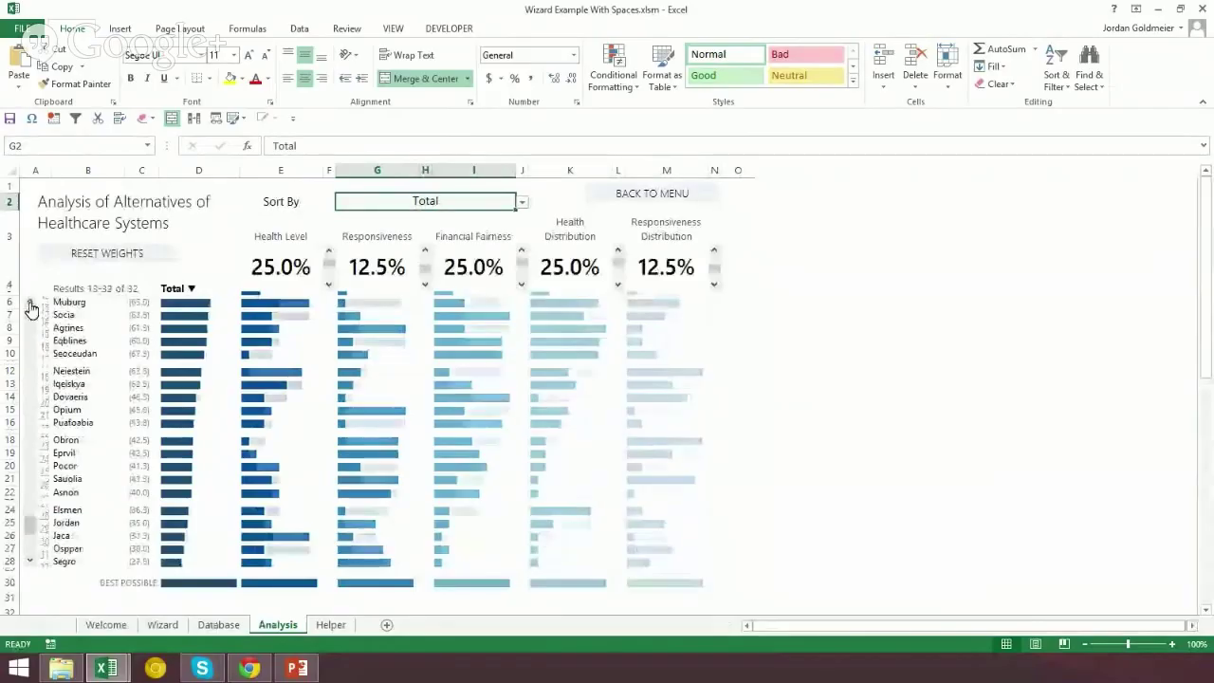
pyautogui.click(31, 306)
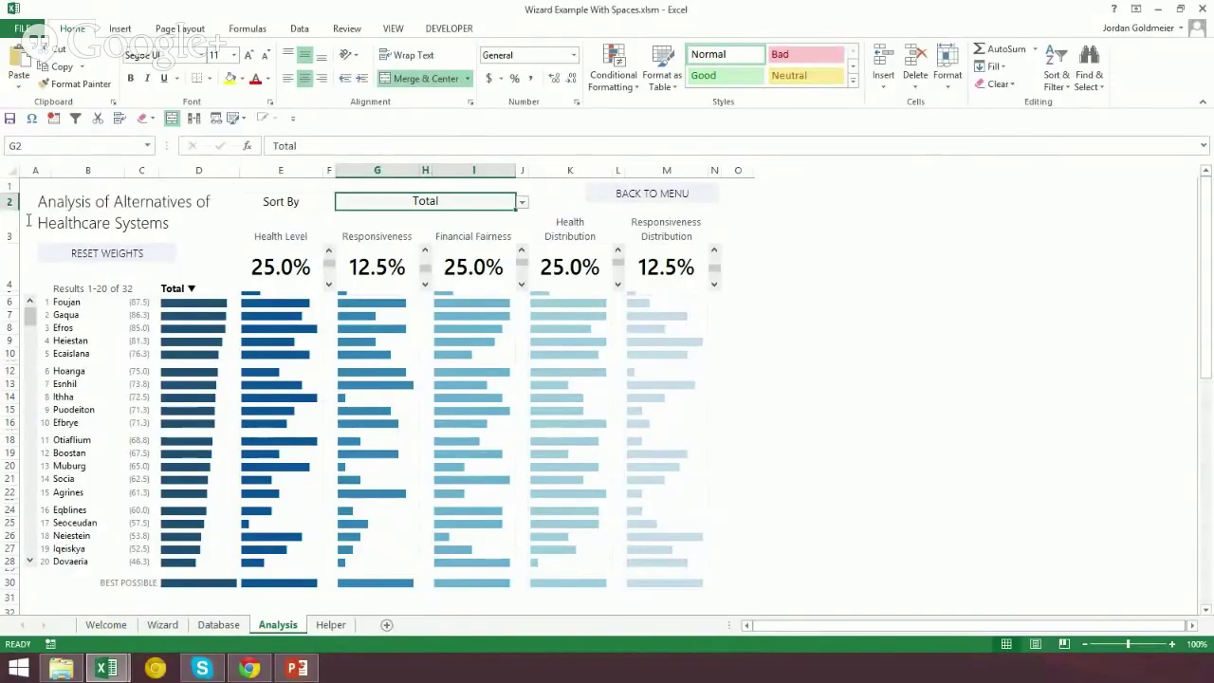
# - Sort the healthcare systems by Health Level, by Financial Fairness and finally by Health Distribution
pyautogui.click(522, 202)
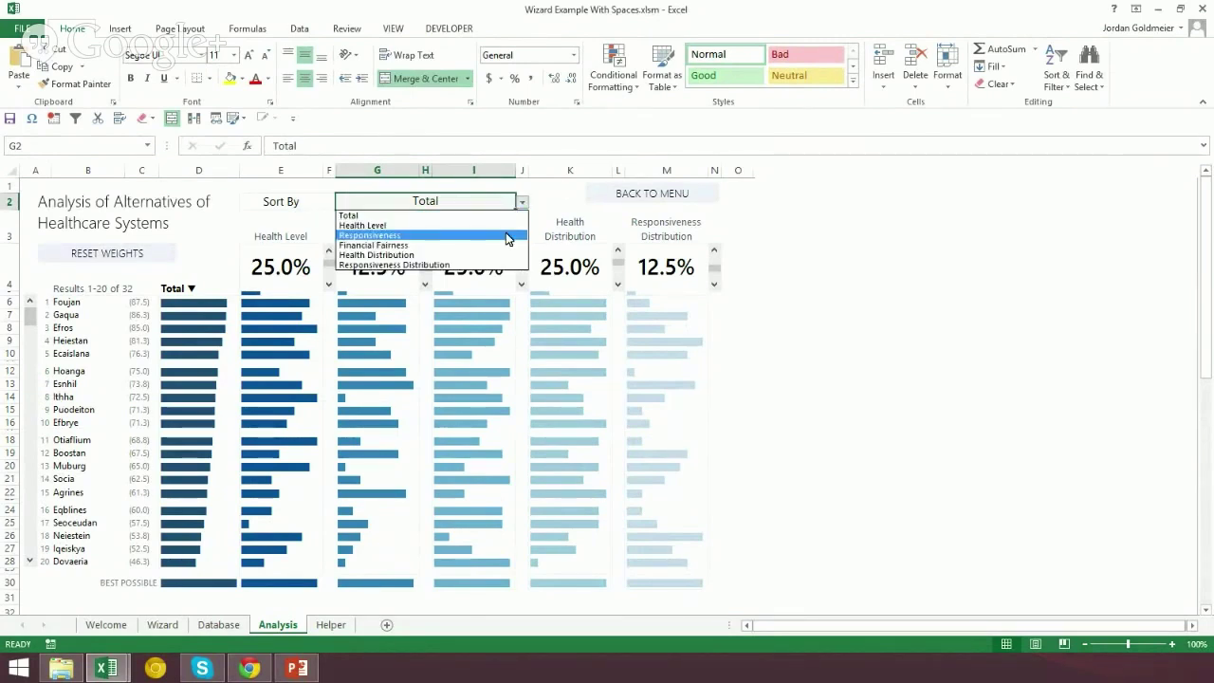
pyautogui.click(509, 231)
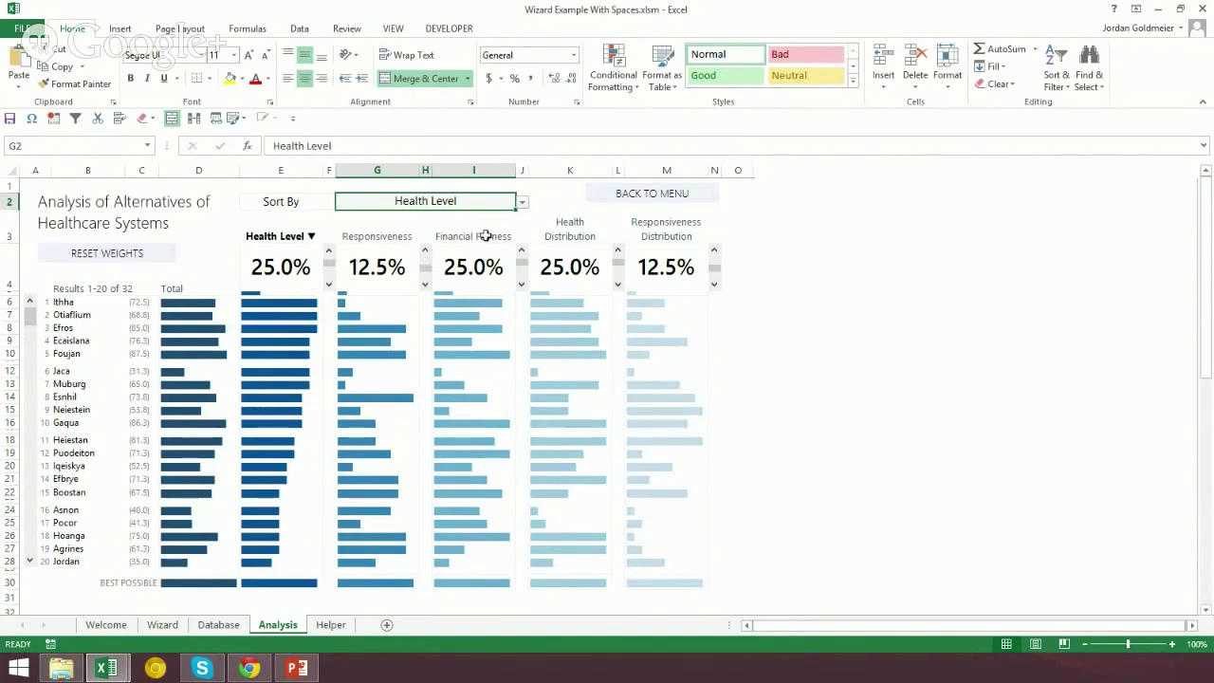
pyautogui.click(523, 202)
pyautogui.click(492, 251)
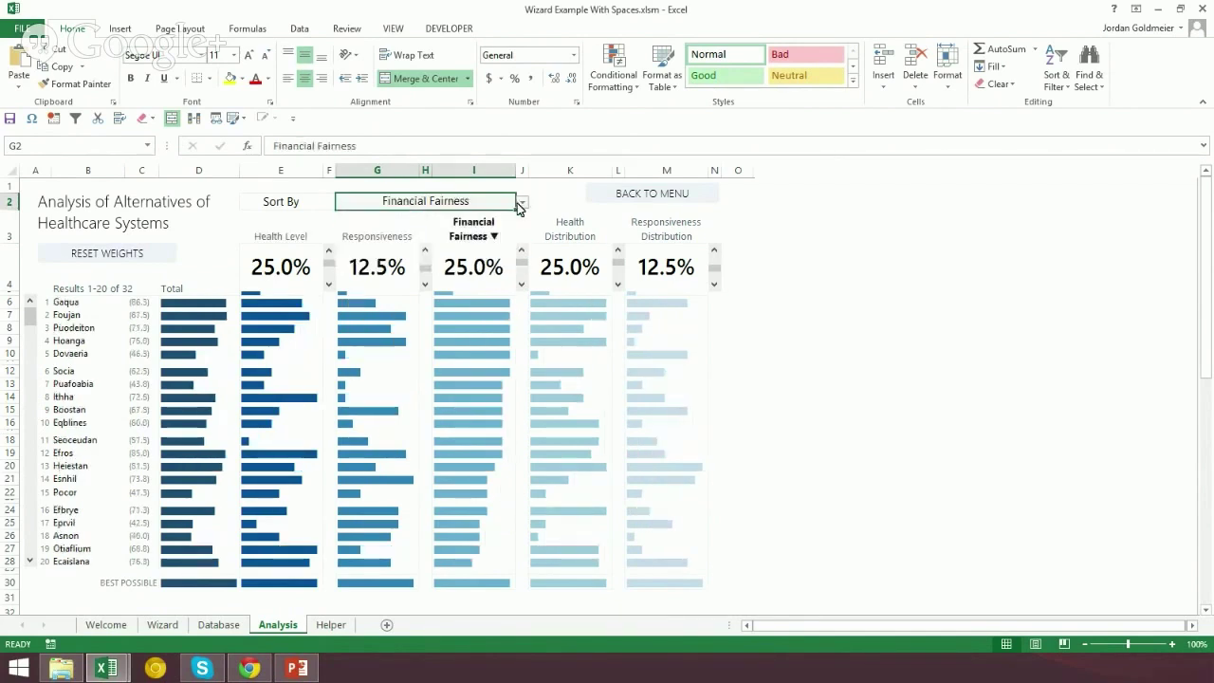
pyautogui.click(522, 202)
pyautogui.click(490, 256)
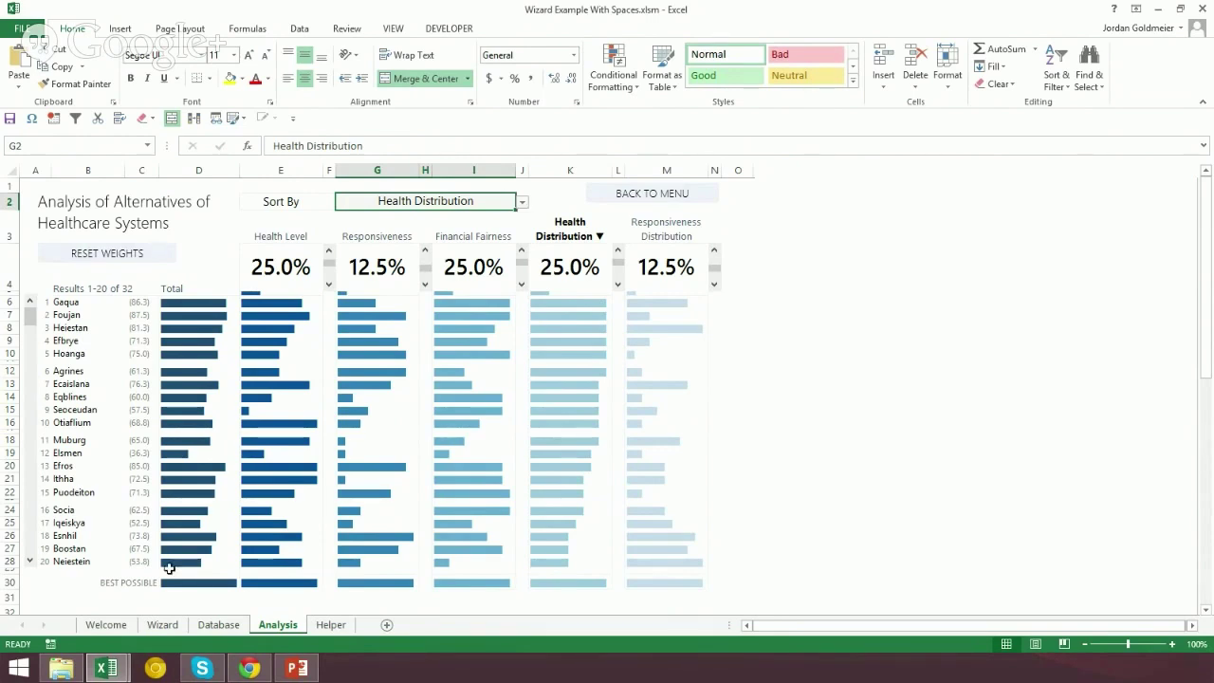
# - Switch to the Excel TV Example.xlsx workbook and inspect the first f(a,b,c) formula on the Data sheet
pyautogui.moveTo(110, 670)
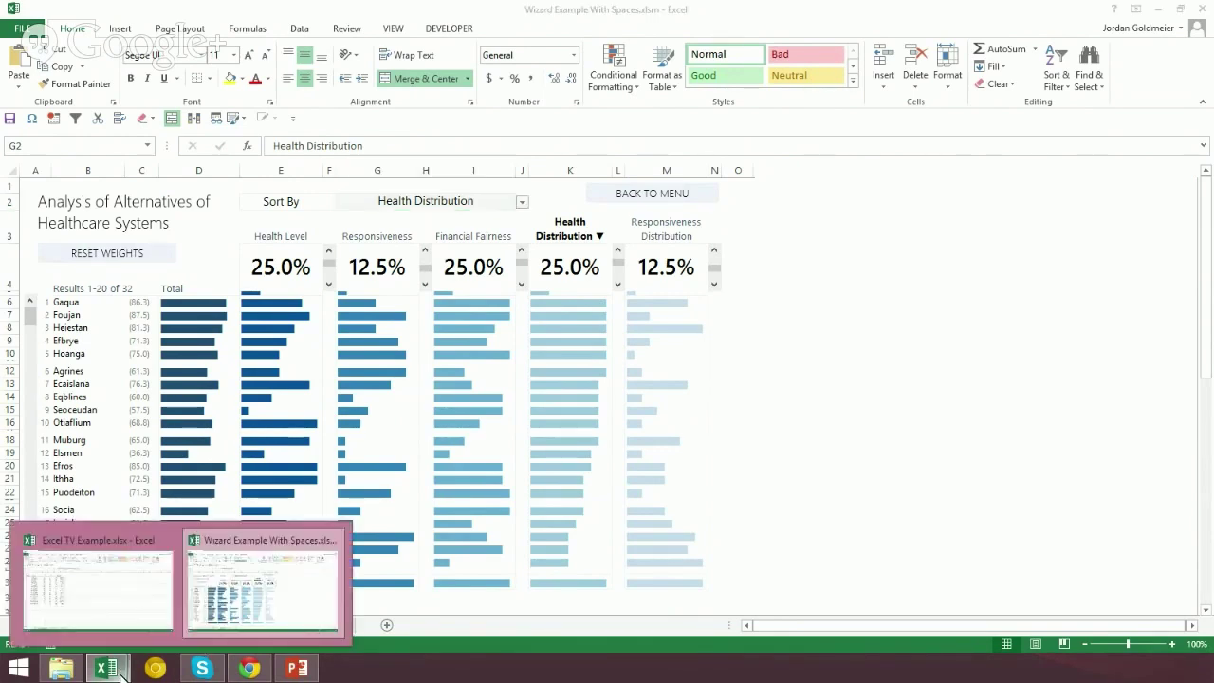
pyautogui.click(167, 634)
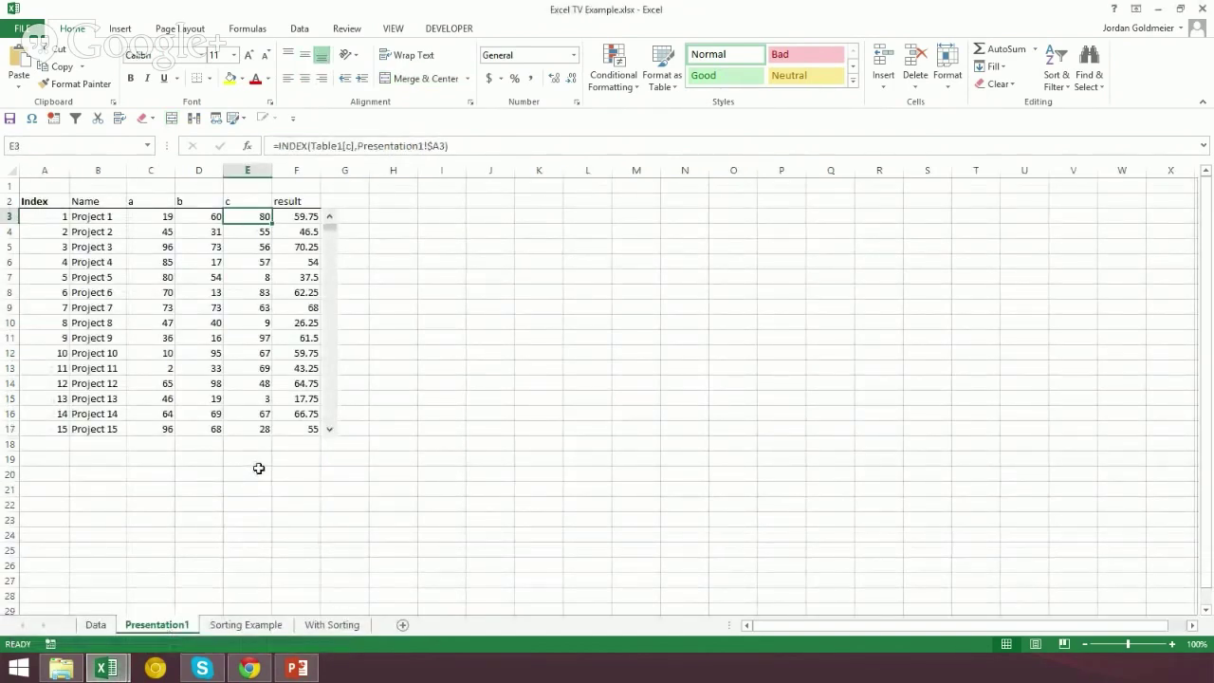
pyautogui.click(95, 625)
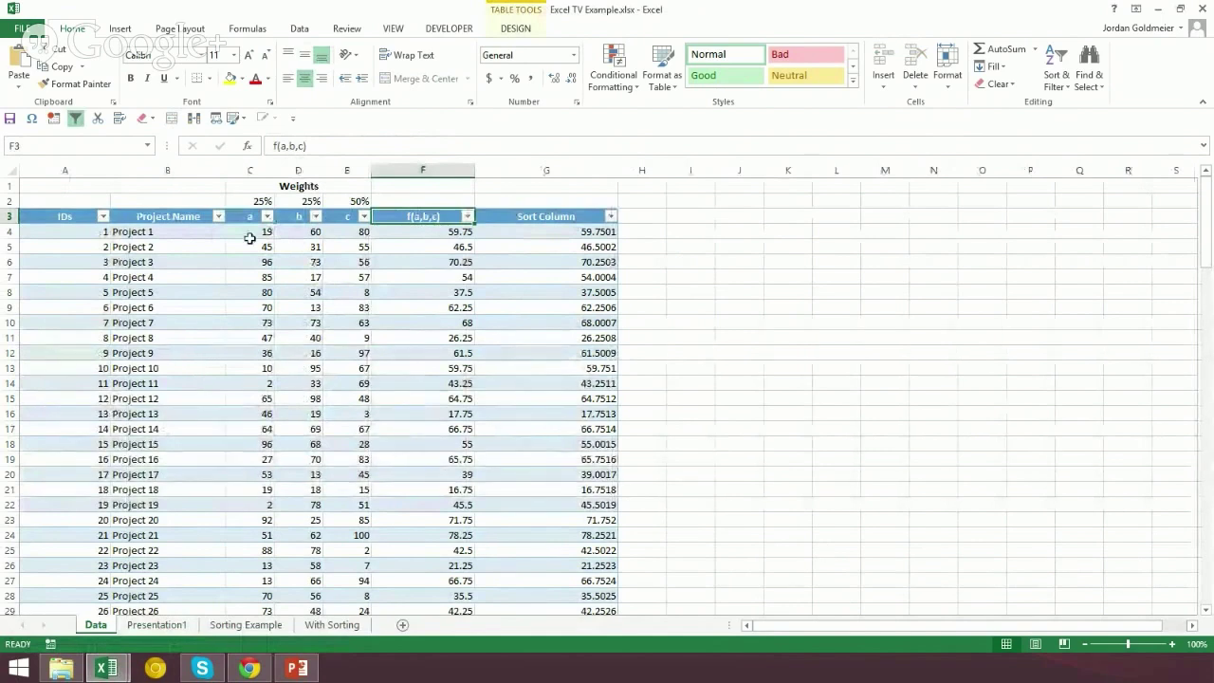
pyautogui.click(404, 231)
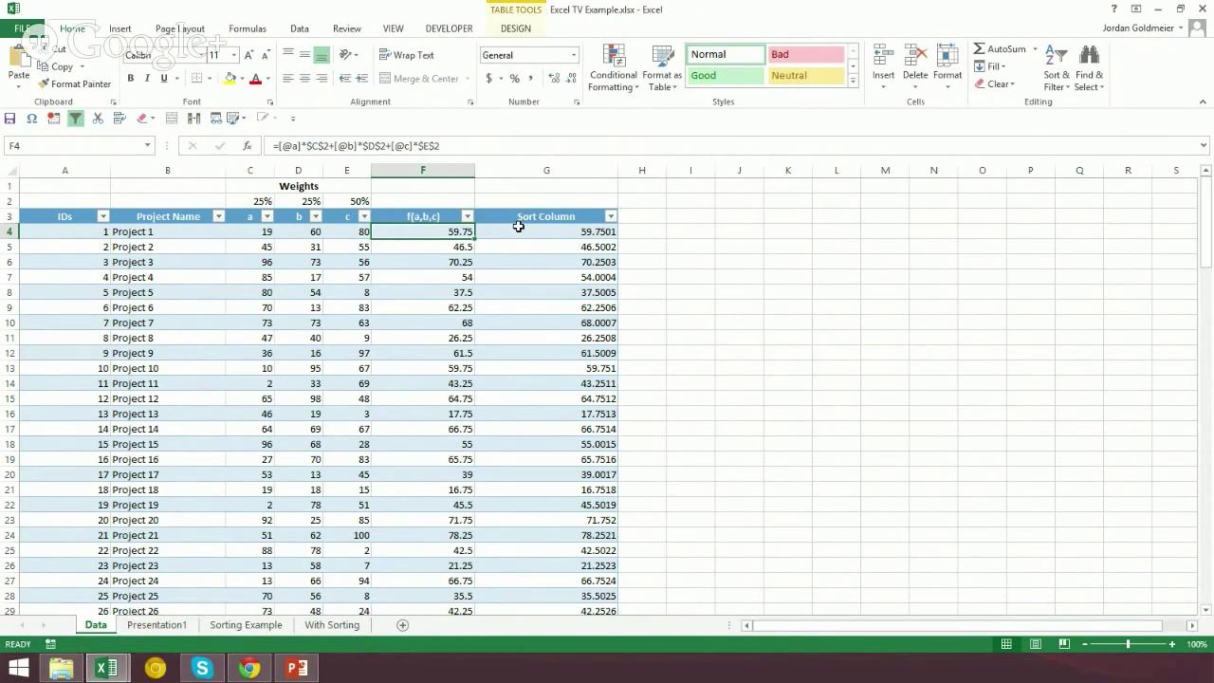
# - On the Presentation1 sheet, examine the INDEX formula behind the first project name and leave it as is
pyautogui.click(156, 625)
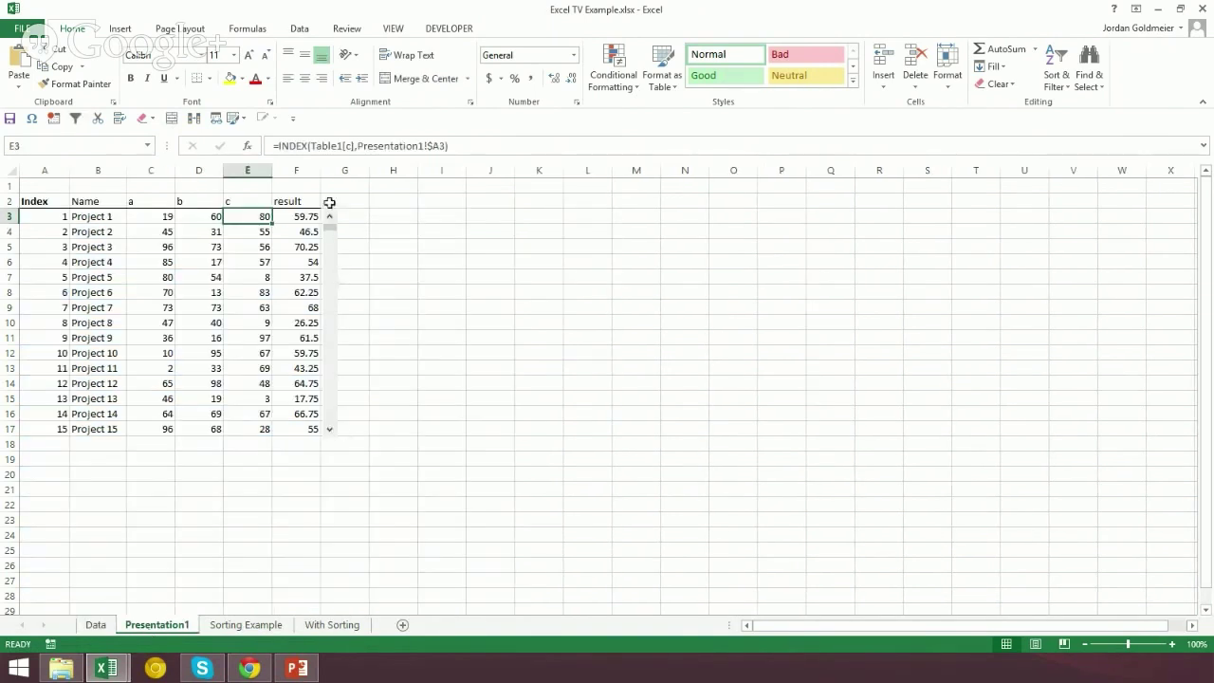
pyautogui.moveTo(328, 225)
pyautogui.mouseDown()
pyautogui.moveTo(328, 407)
pyautogui.moveTo(330, 222)
pyautogui.mouseUp()
pyautogui.click(294, 220)
pyautogui.click(111, 218)
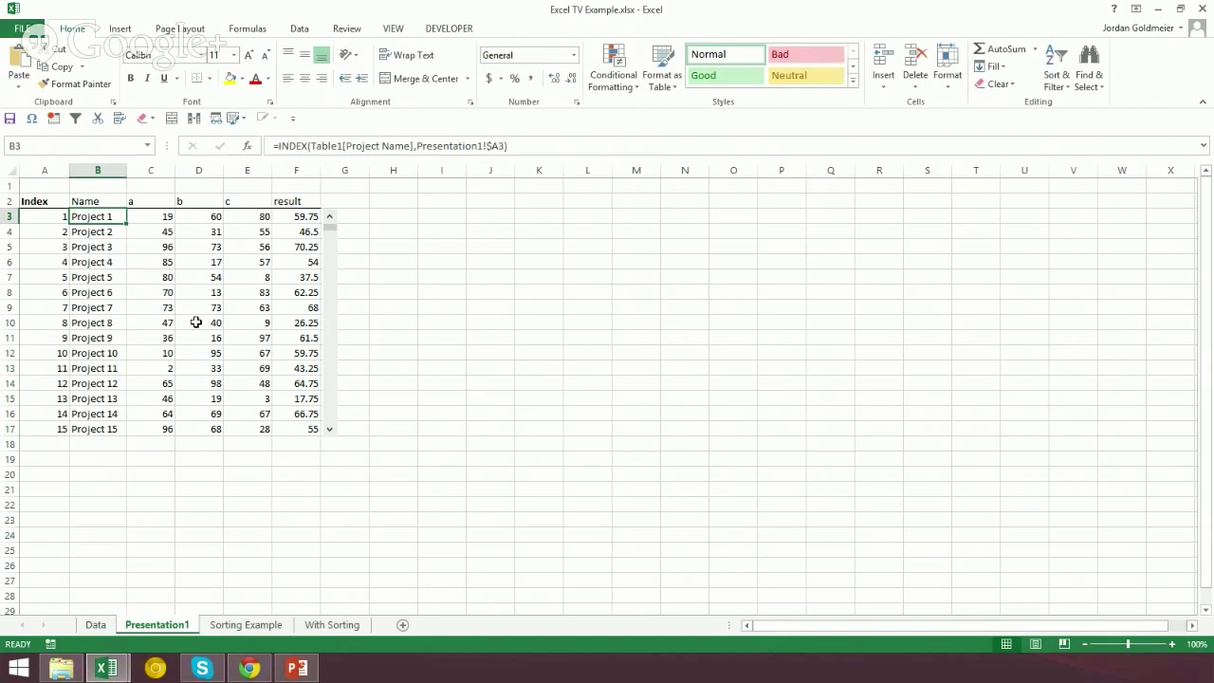
pyautogui.press('F2')
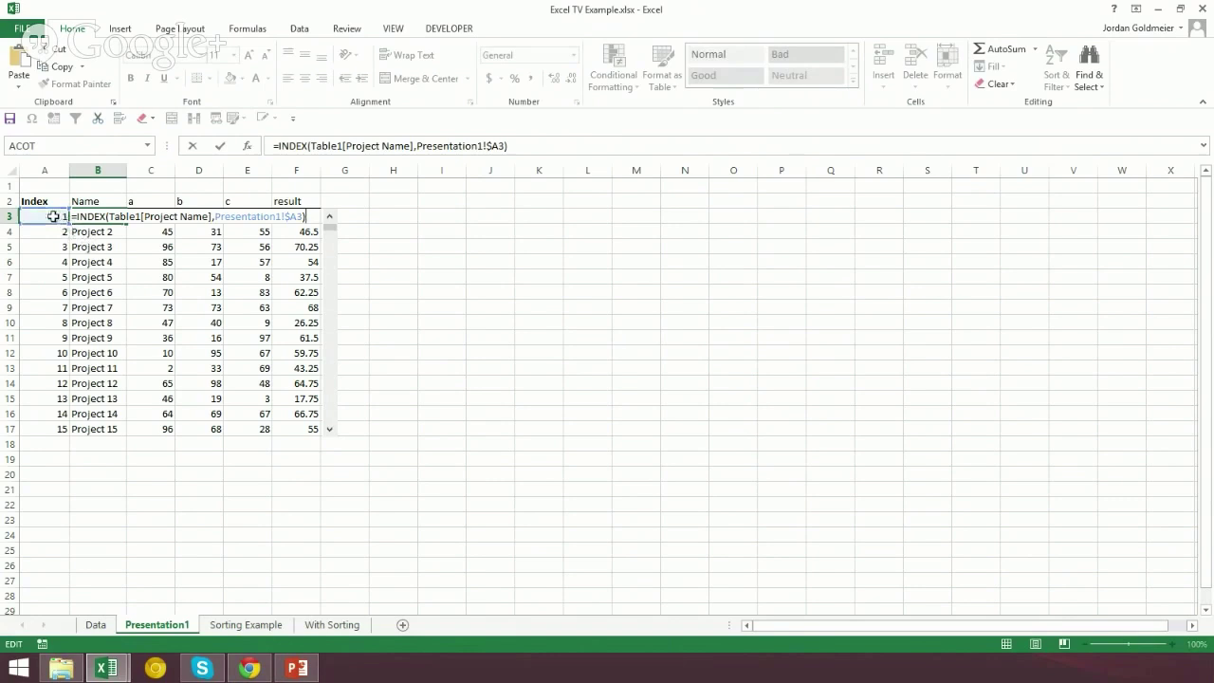
pyautogui.press('Escape')
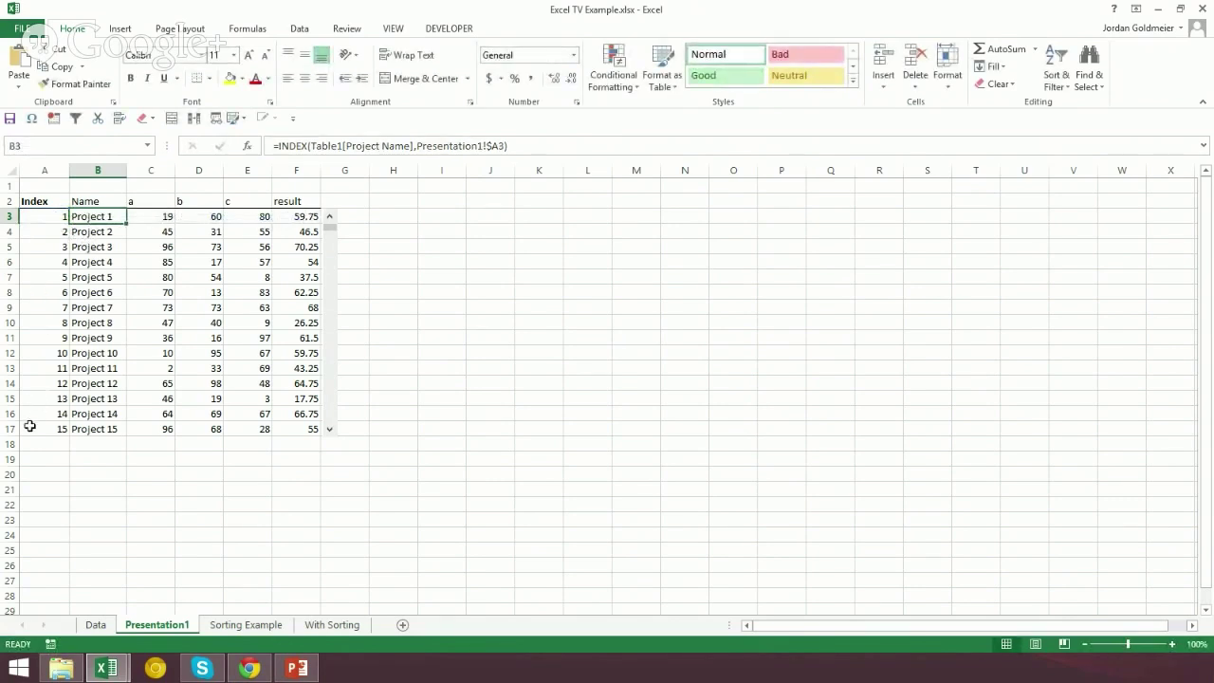
# - On the Sorting Example sheet, review the scroll bar's control settings, including its cell link
pyautogui.click(239, 629)
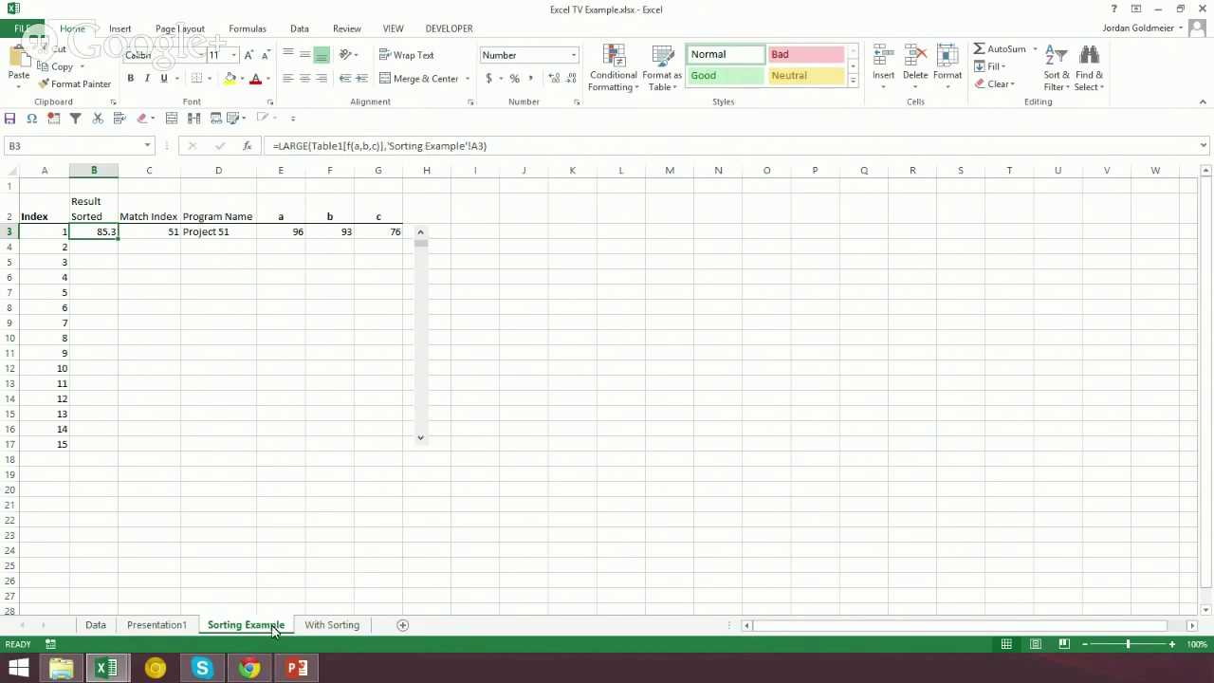
pyautogui.rightClick(420, 326)
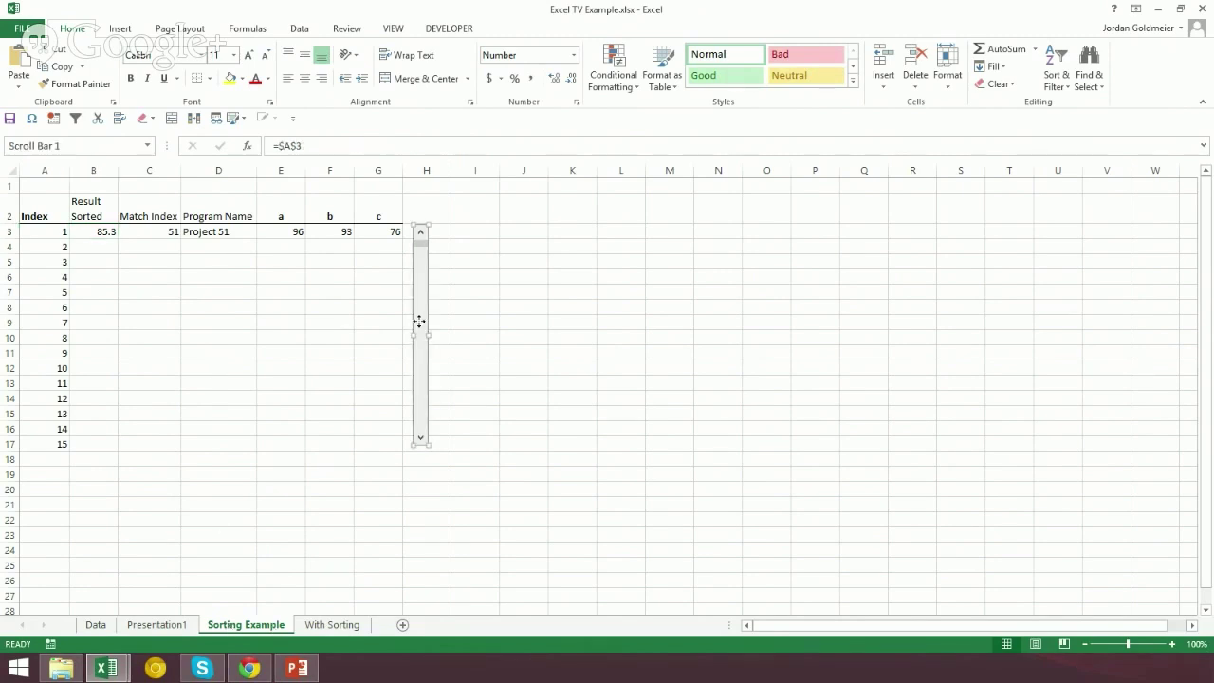
pyautogui.click(467, 444)
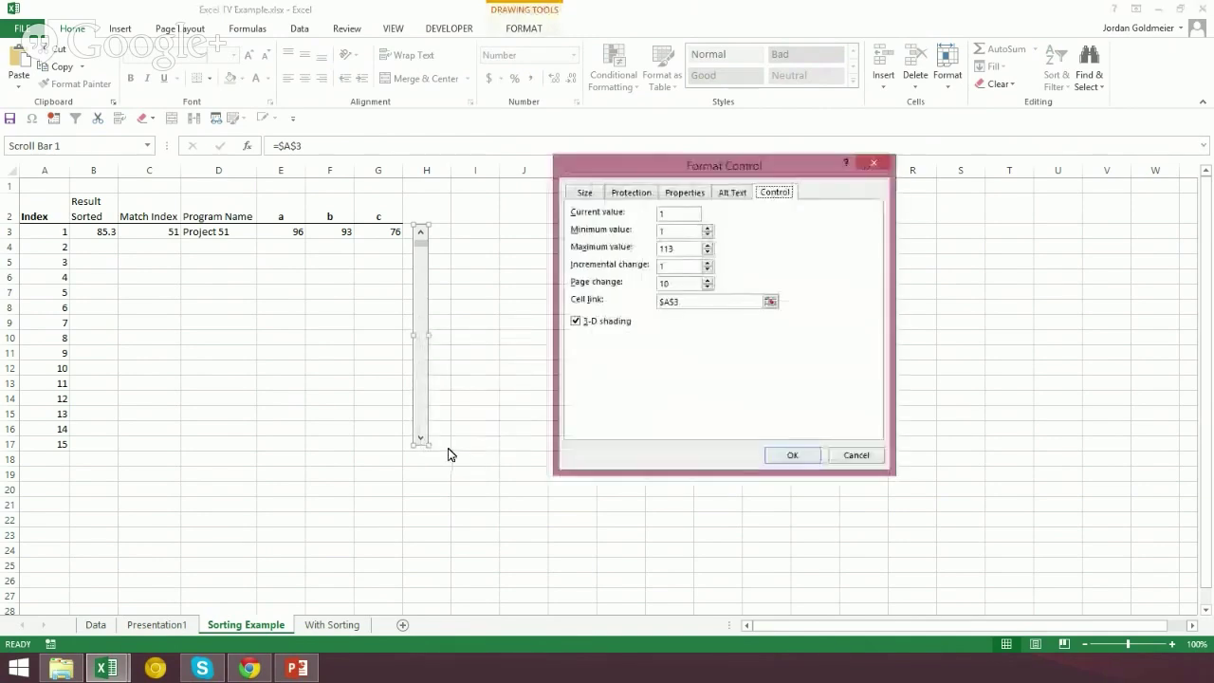
pyautogui.moveTo(626, 173); pyautogui.dragTo(415, 167)
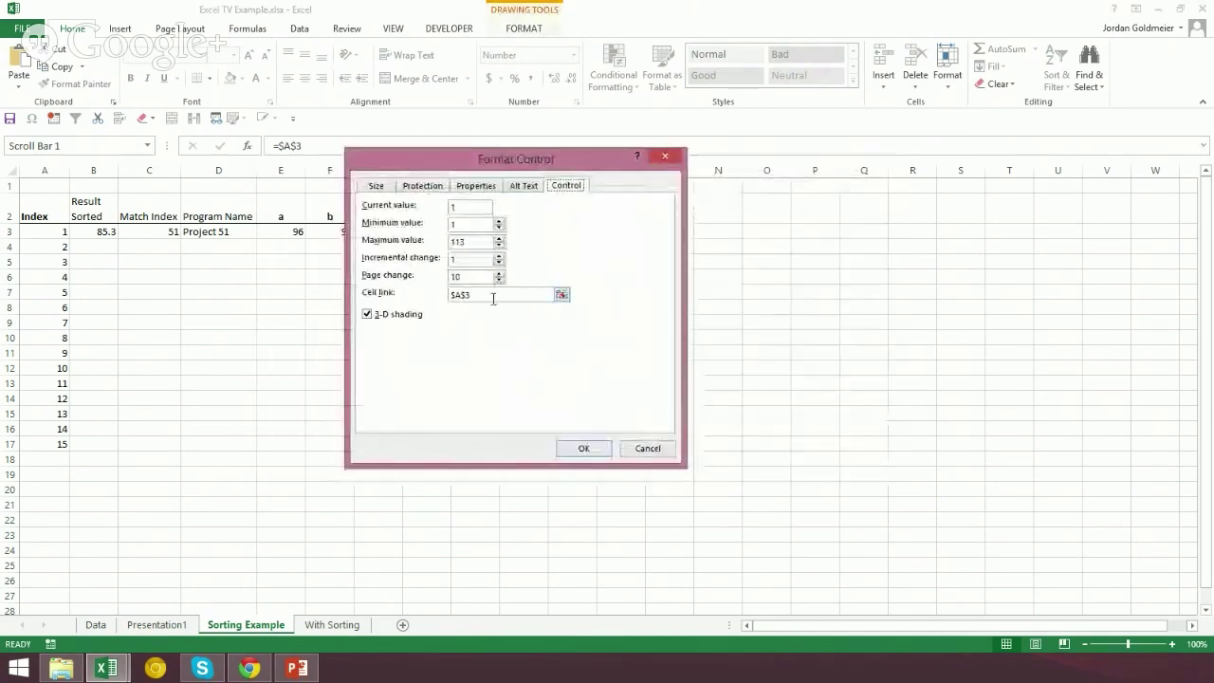
pyautogui.click(492, 296)
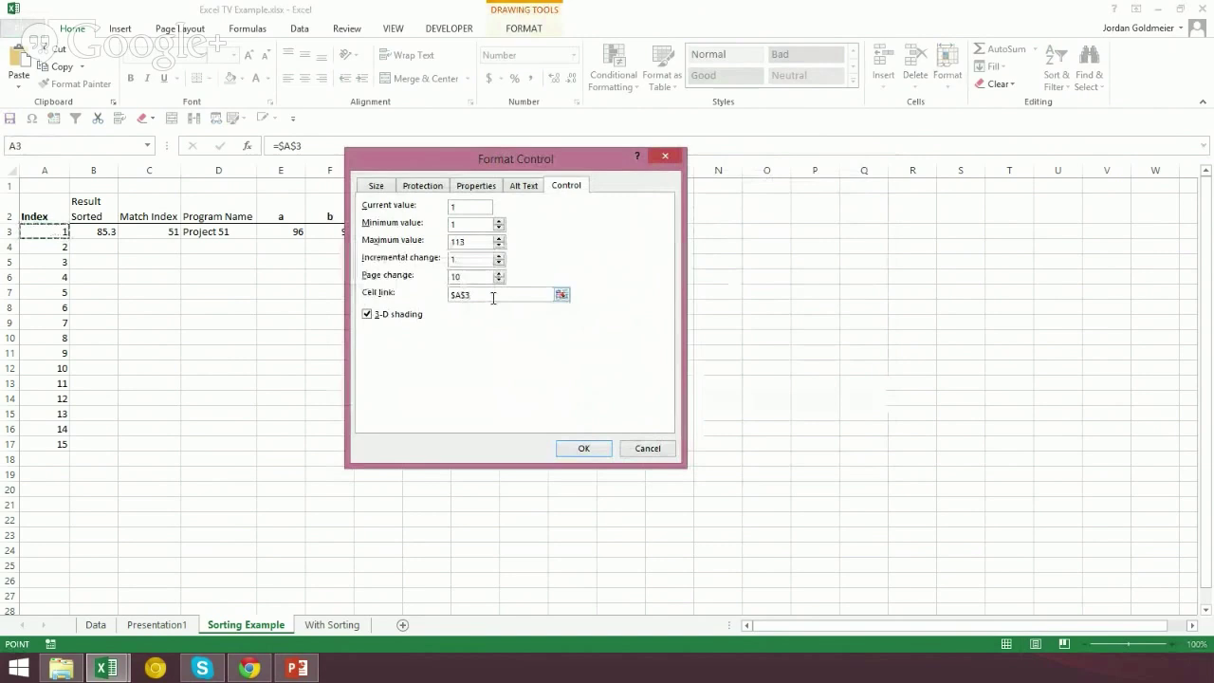
pyautogui.moveTo(468, 166); pyautogui.dragTo(603, 156)
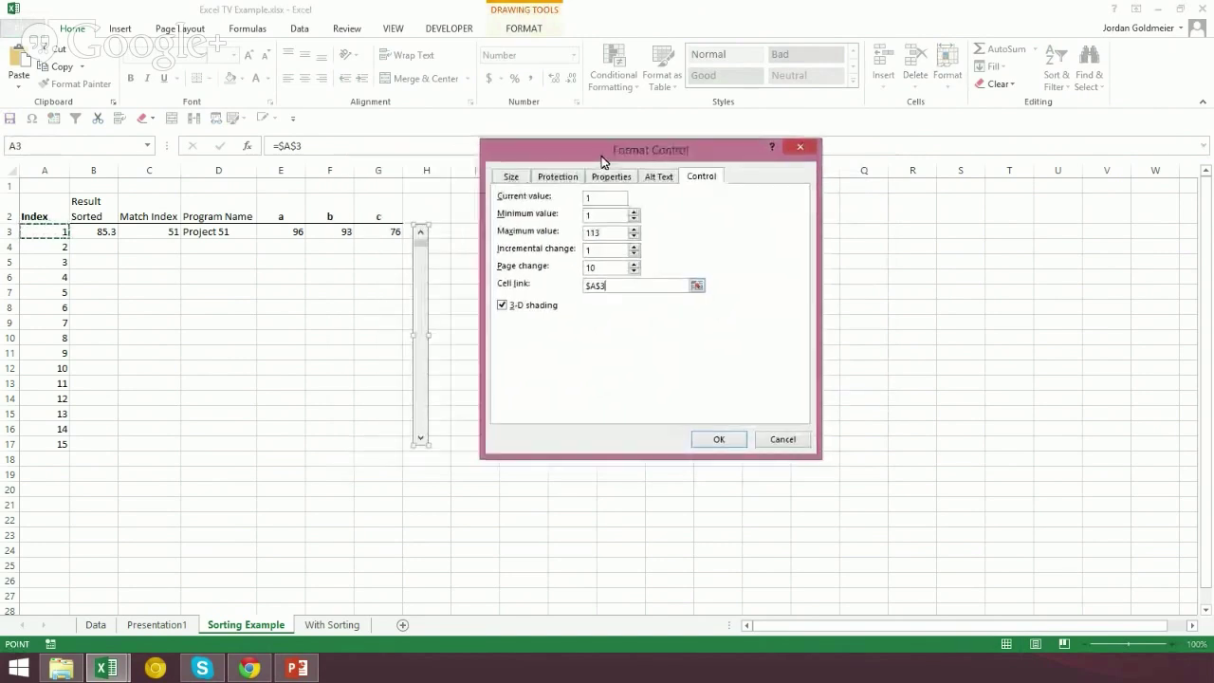
pyautogui.click(720, 445)
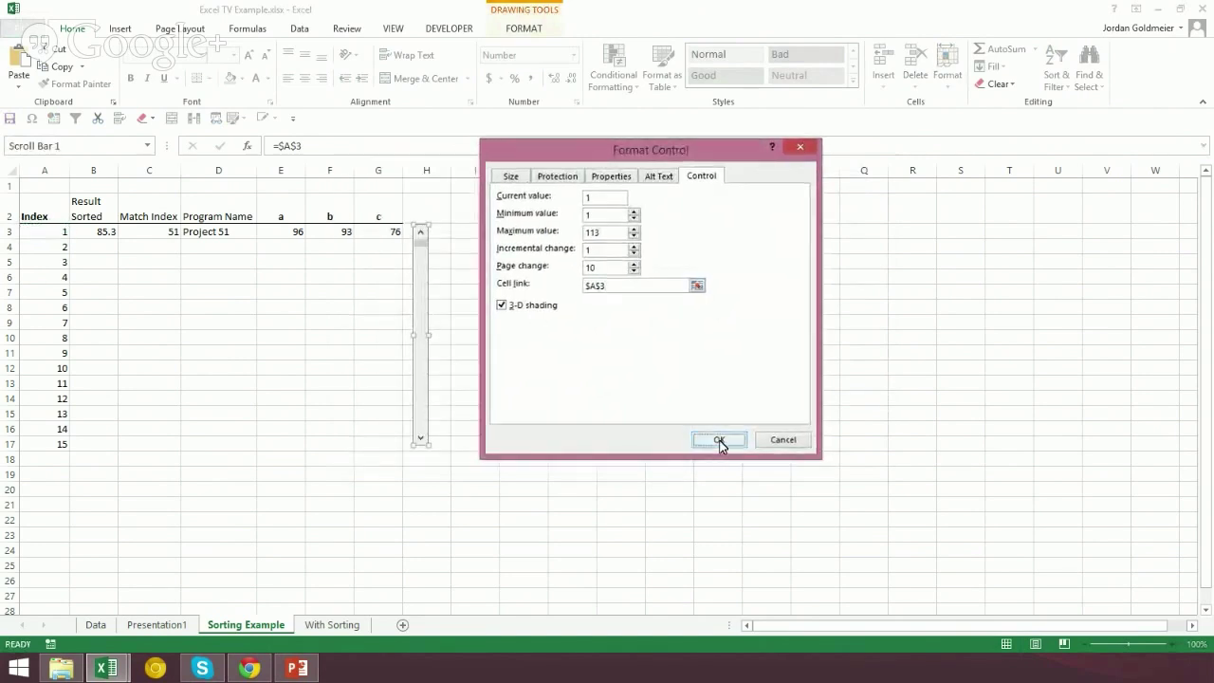
# - Test the sheet's scroll bar by advancing the index two increments
pyautogui.click(427, 494)
pyautogui.click(421, 439)
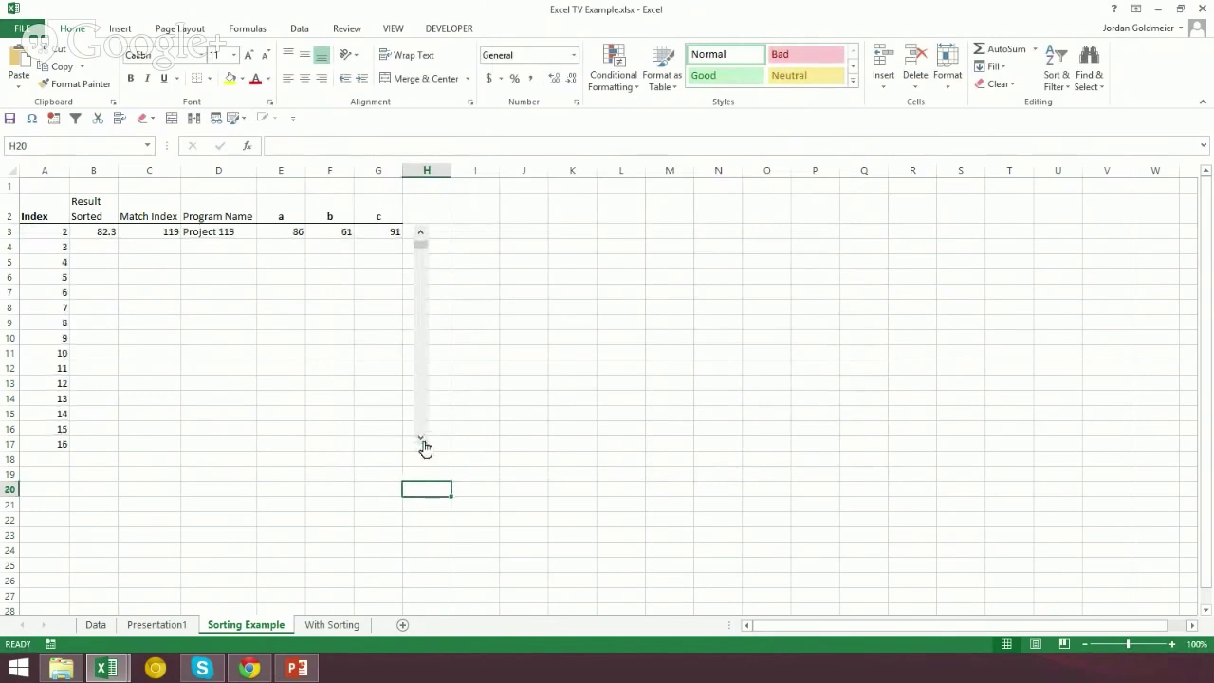
pyautogui.click(421, 439)
# - Clear the index cells A4:A17, enter =A3+1 in A4 and fill it down through A17
pyautogui.moveTo(53, 248); pyautogui.dragTo(57, 446)
pyautogui.press('Delete')
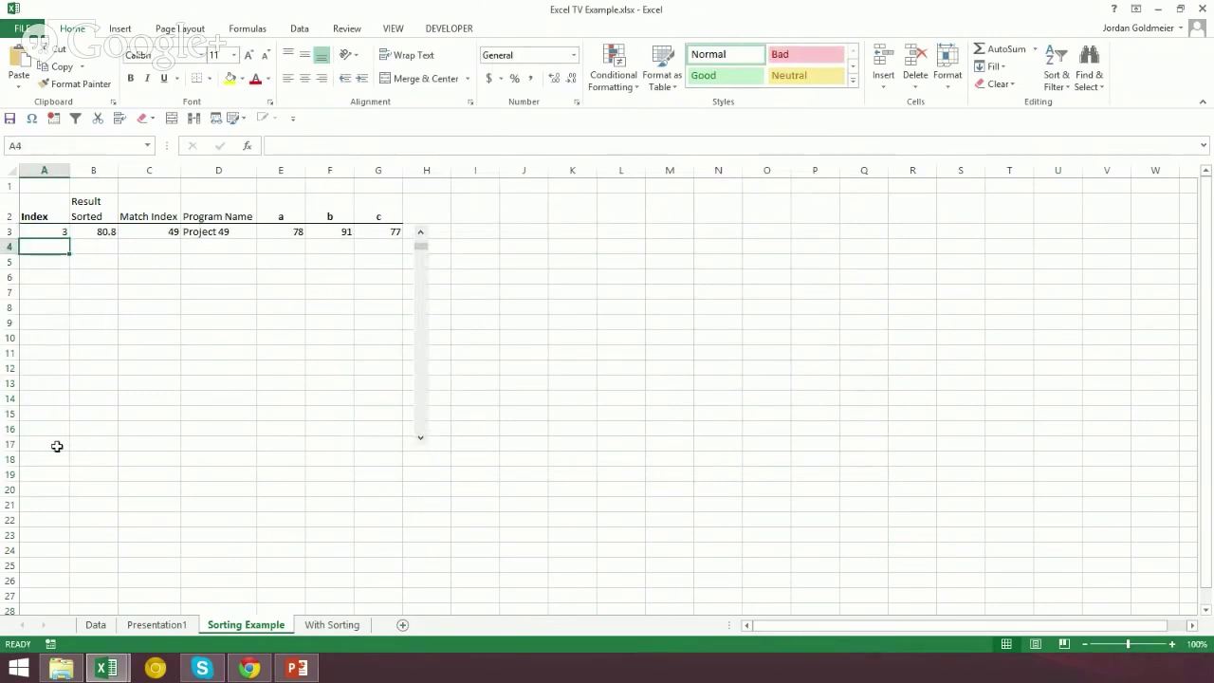
pyautogui.write('=')
pyautogui.press('Up')
pyautogui.write('+1')
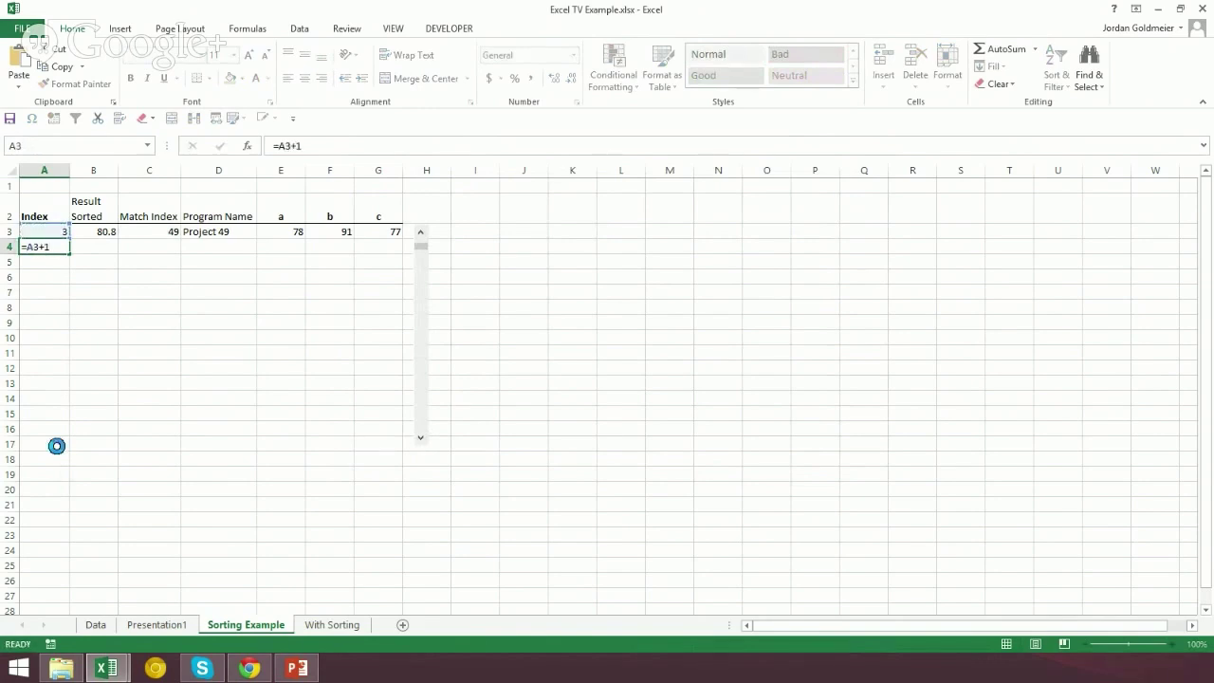
pyautogui.press('Return')
pyautogui.press('Up')
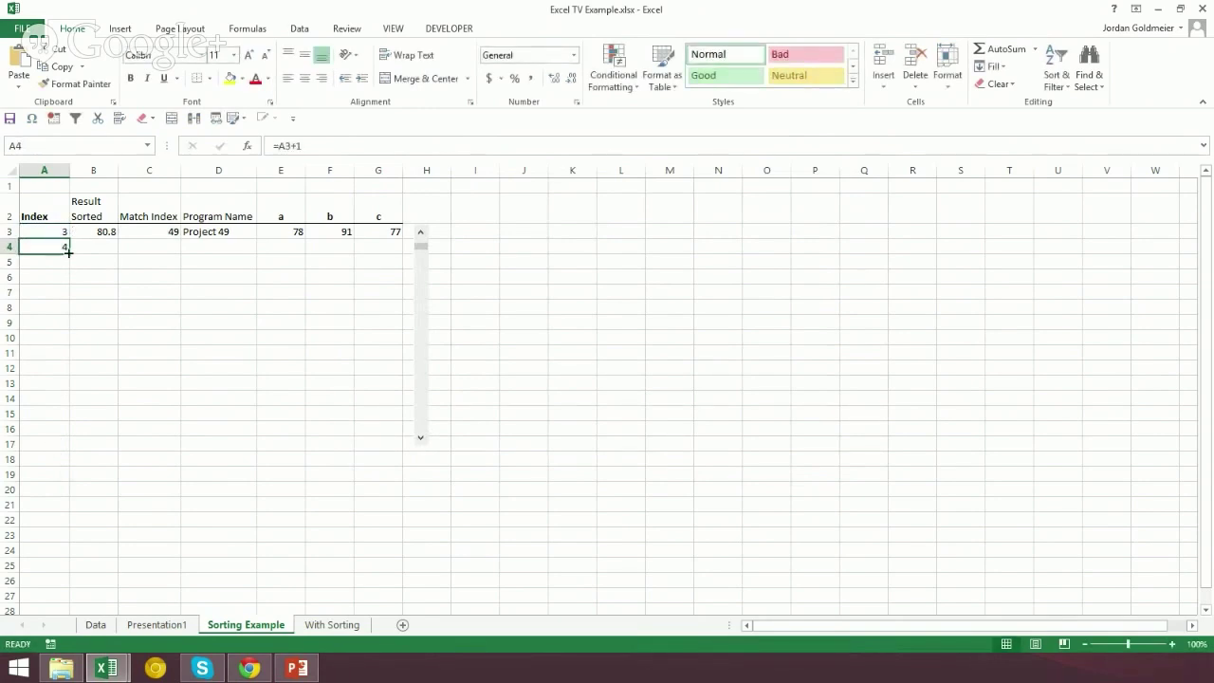
pyautogui.moveTo(68, 251); pyautogui.dragTo(47, 444)
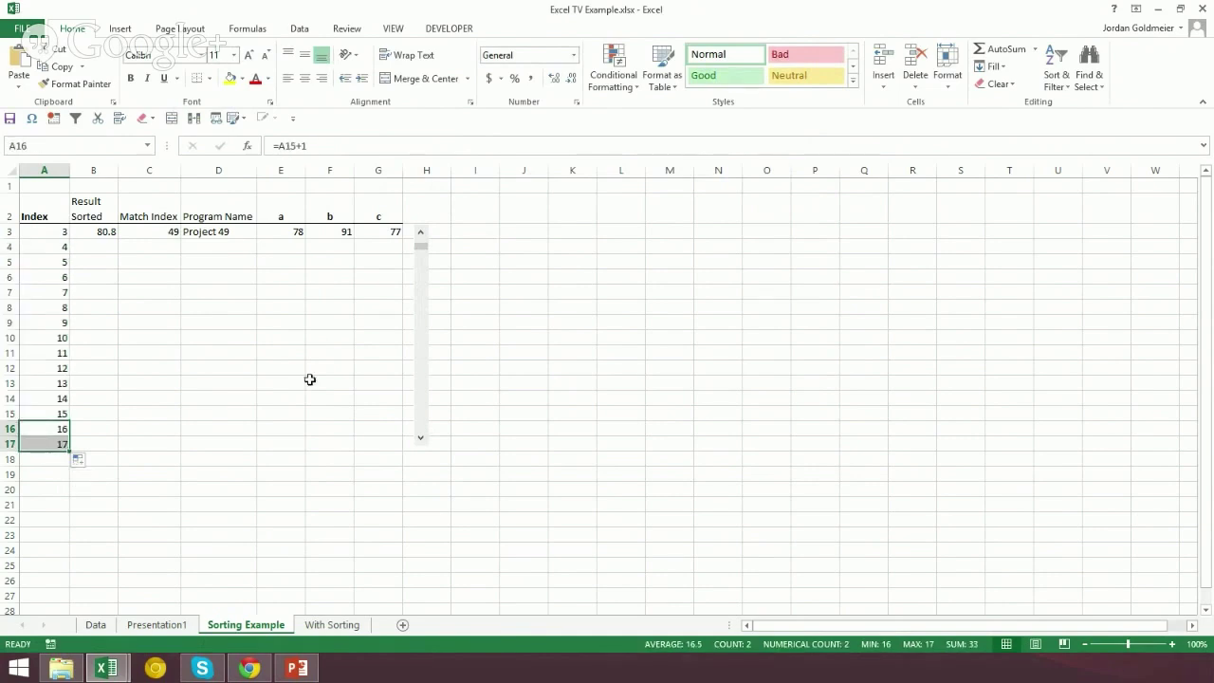
# - Clear the index formulas in A16:A17 and return the scroll bar to index 1
pyautogui.press('Delete')
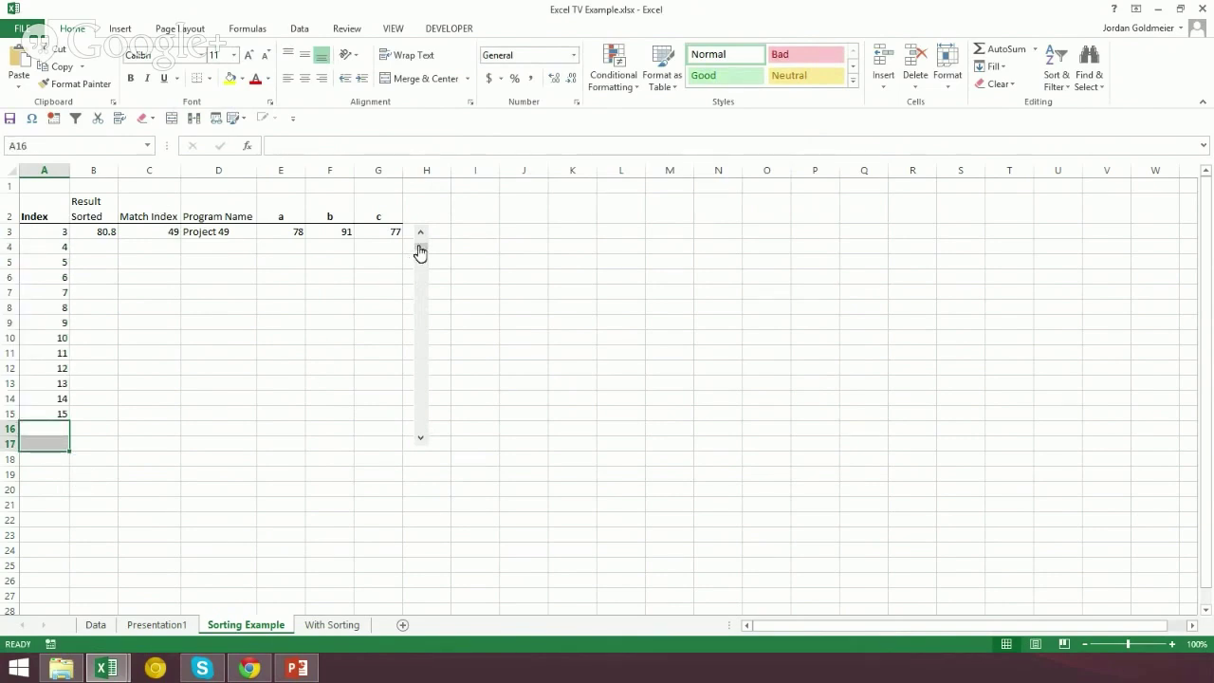
pyautogui.moveTo(420, 248)
pyautogui.mouseDown()
pyautogui.moveTo(423, 239)
pyautogui.moveTo(426, 374)
pyautogui.moveTo(428, 222)
pyautogui.moveTo(418, 234)
pyautogui.mouseUp()
pyautogui.click(185, 262)
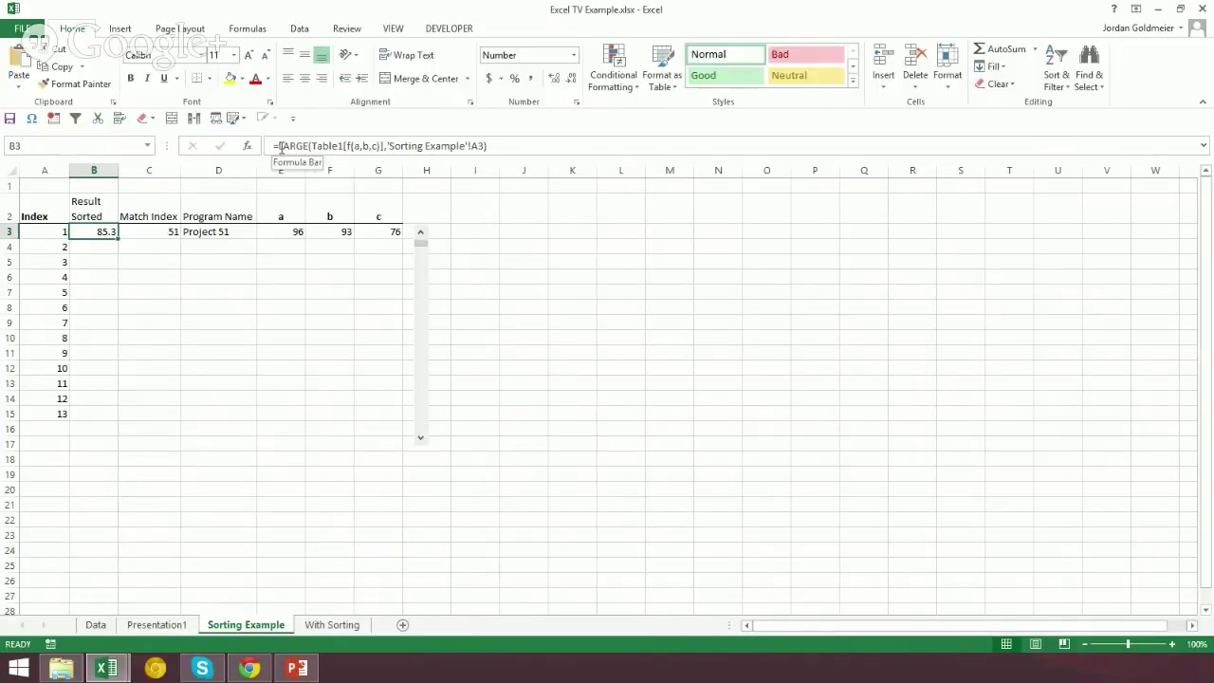
# - Replace the Result Sorted formula in B3 with =LARGE(Table1[f(a,b,c)],'Sorting Example'!A3)
pyautogui.moveTo(280, 148); pyautogui.dragTo(583, 142)
pyautogui.click(583, 142)
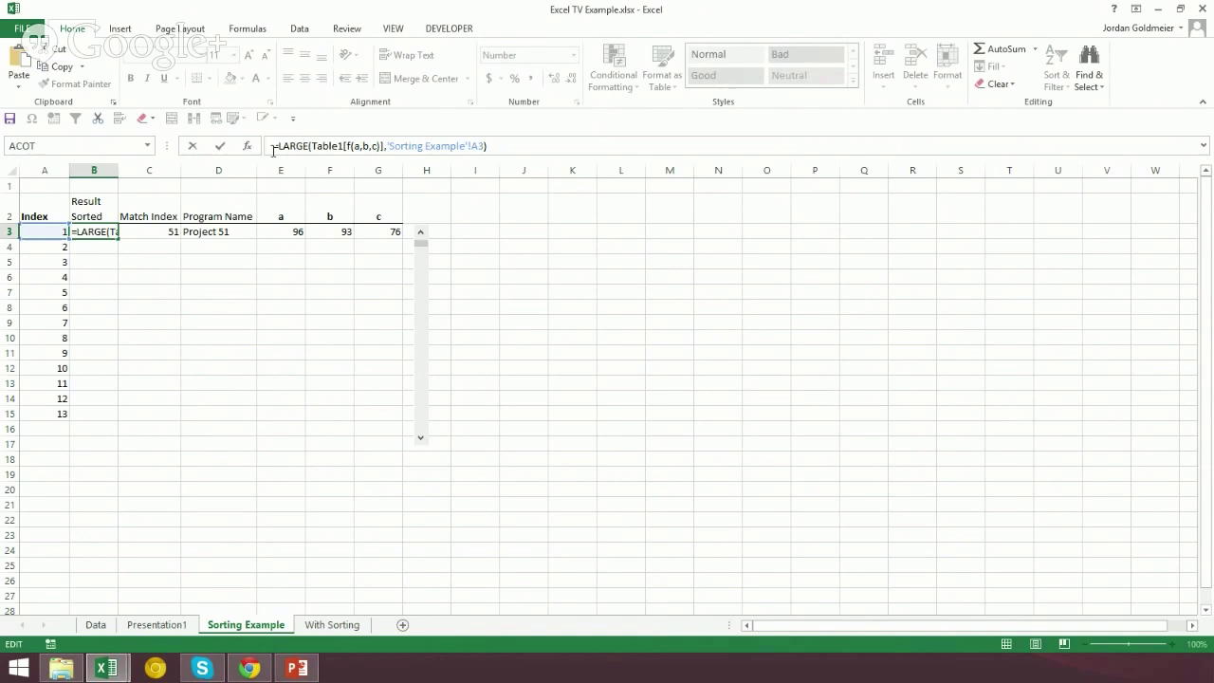
pyautogui.moveTo(277, 146); pyautogui.dragTo(532, 145)
pyautogui.press('BackSpace')
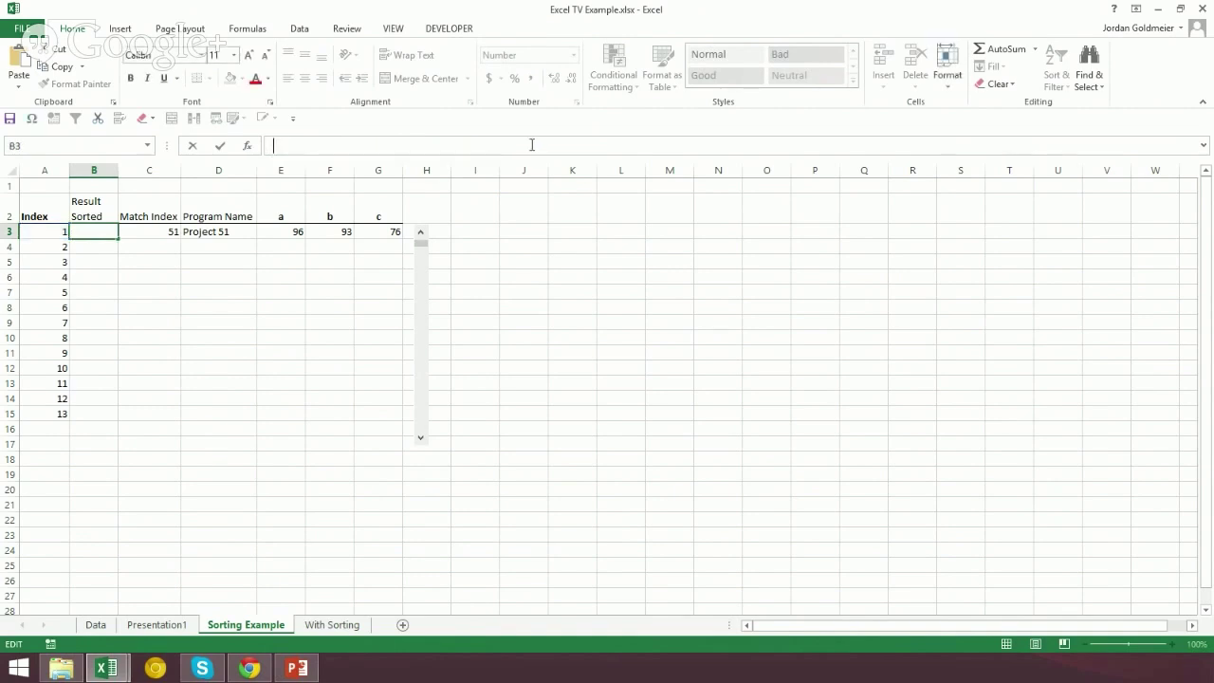
pyautogui.write('large(')
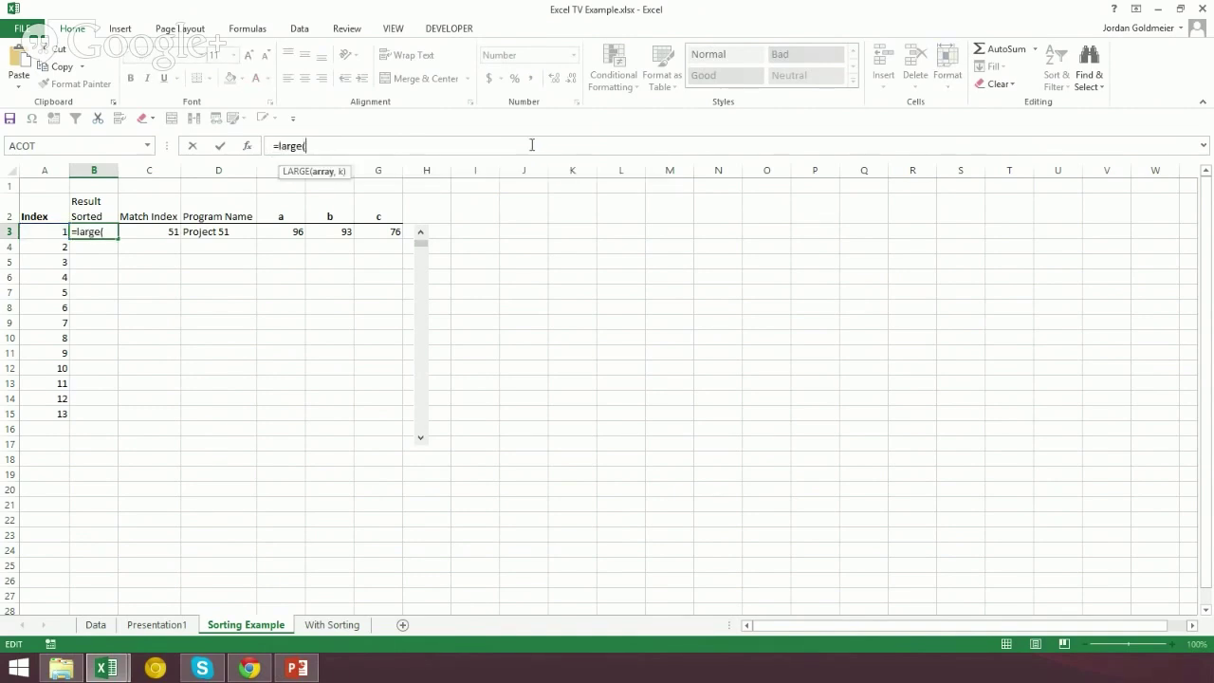
pyautogui.click(95, 624)
pyautogui.click(441, 231)
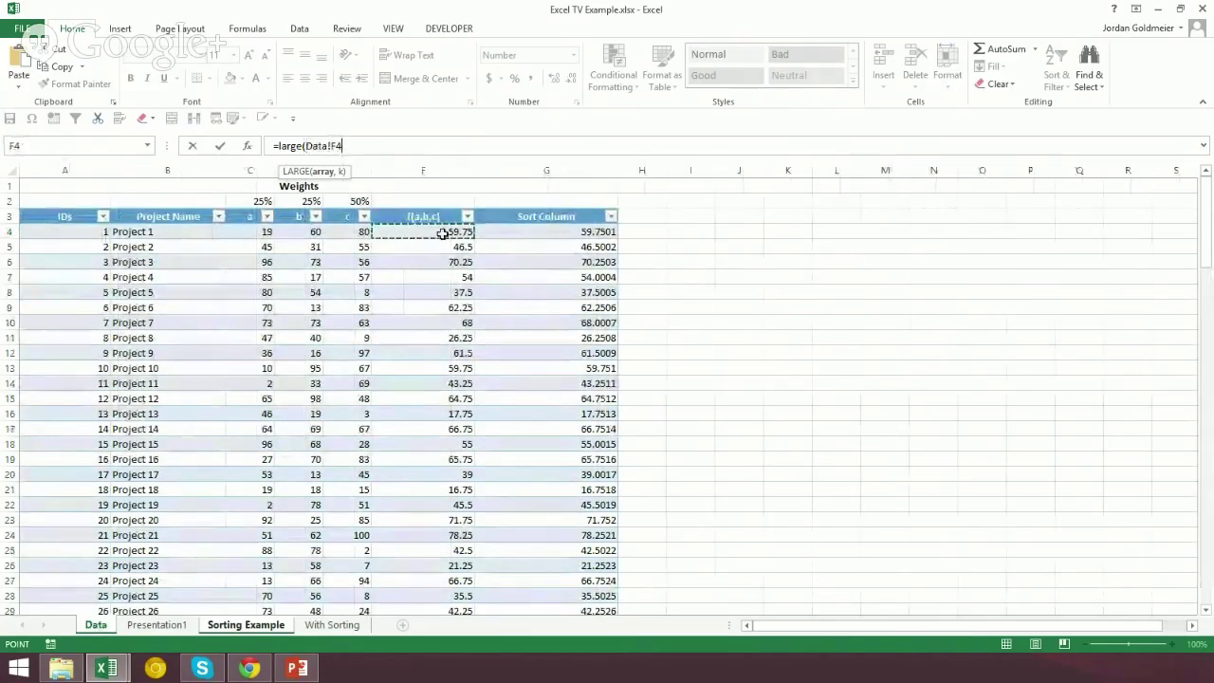
pyautogui.hotkey('ctrl', 'shift', 'Down')
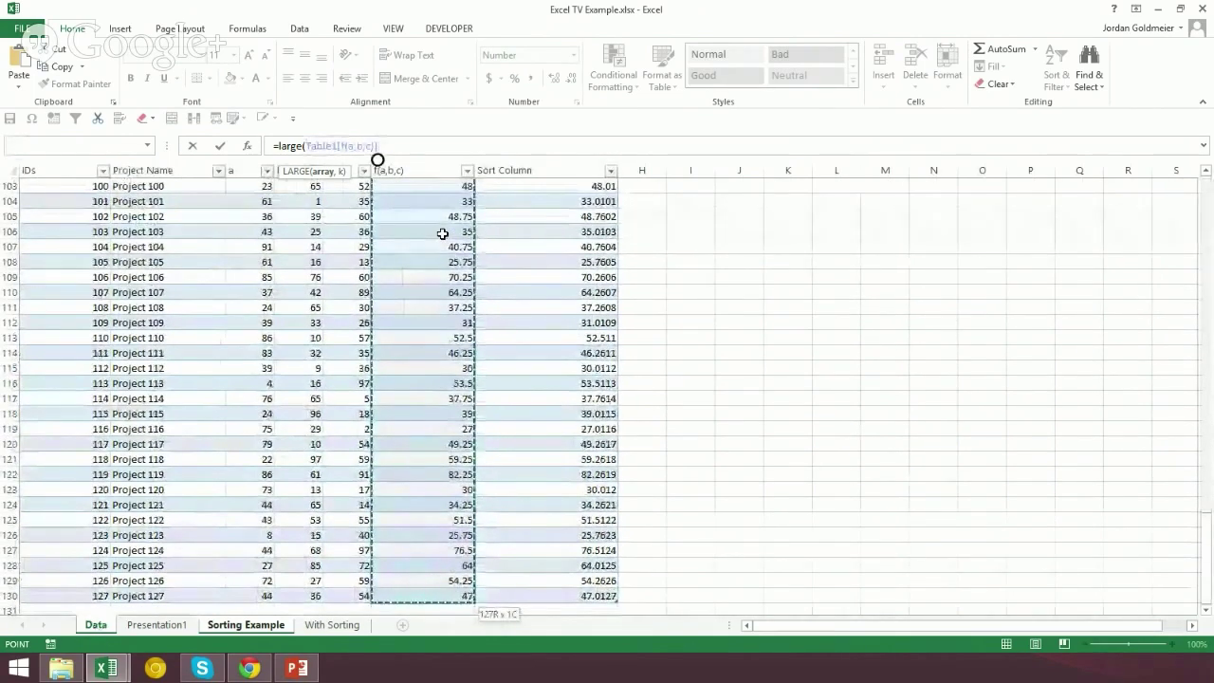
pyautogui.write(',')
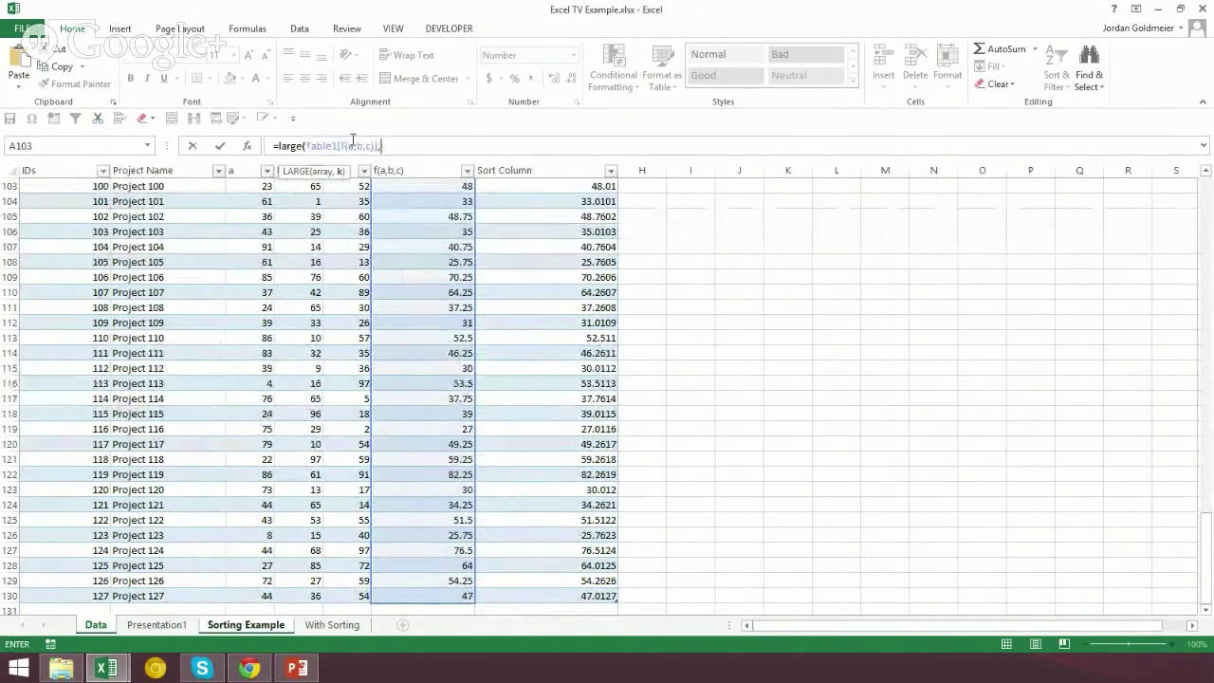
pyautogui.click(239, 626)
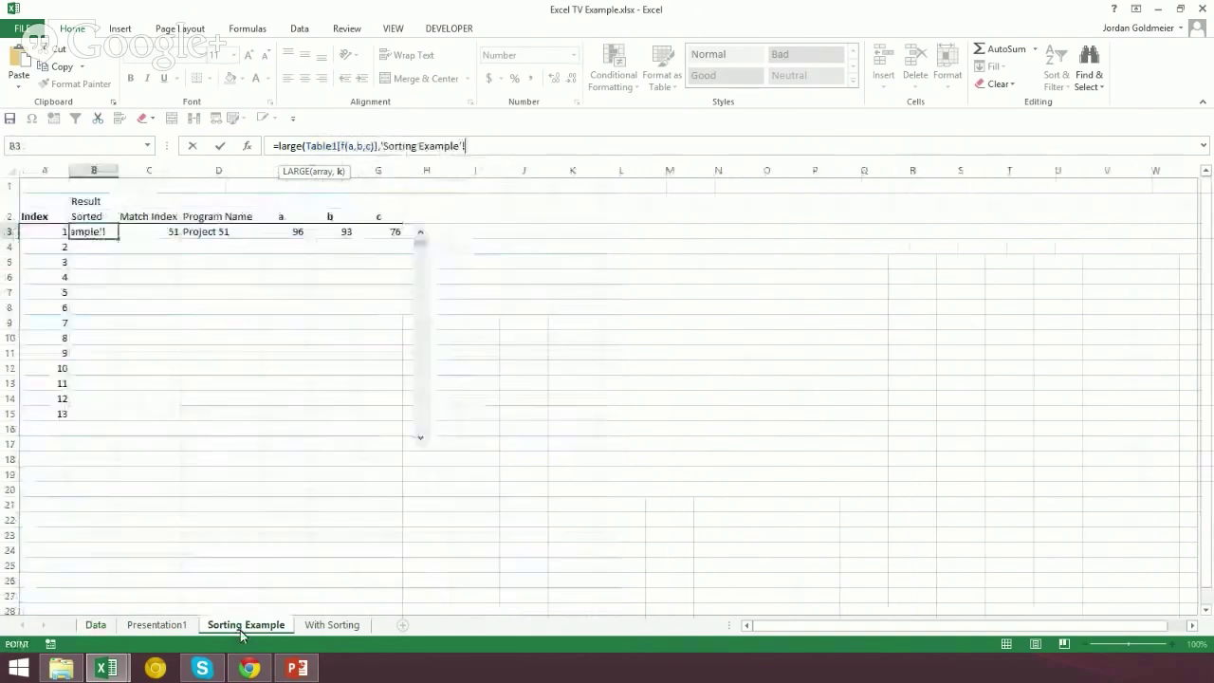
pyautogui.click(44, 233)
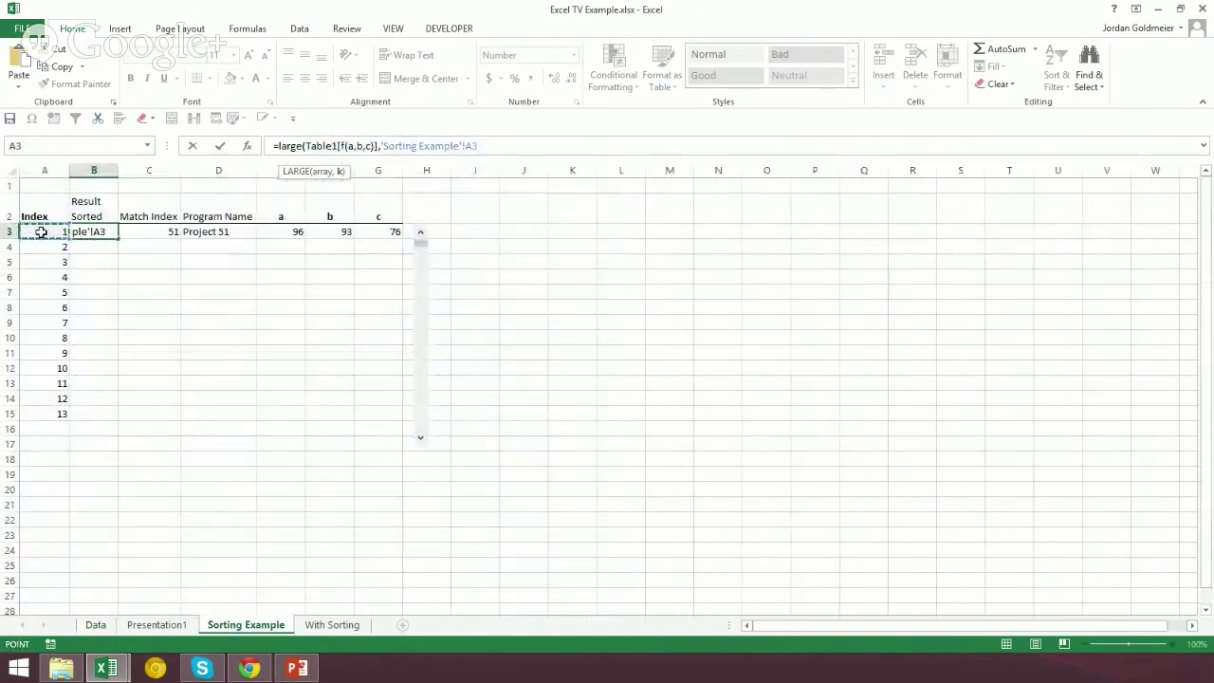
pyautogui.write(')')
pyautogui.hotkey('ctrl', 'Return')
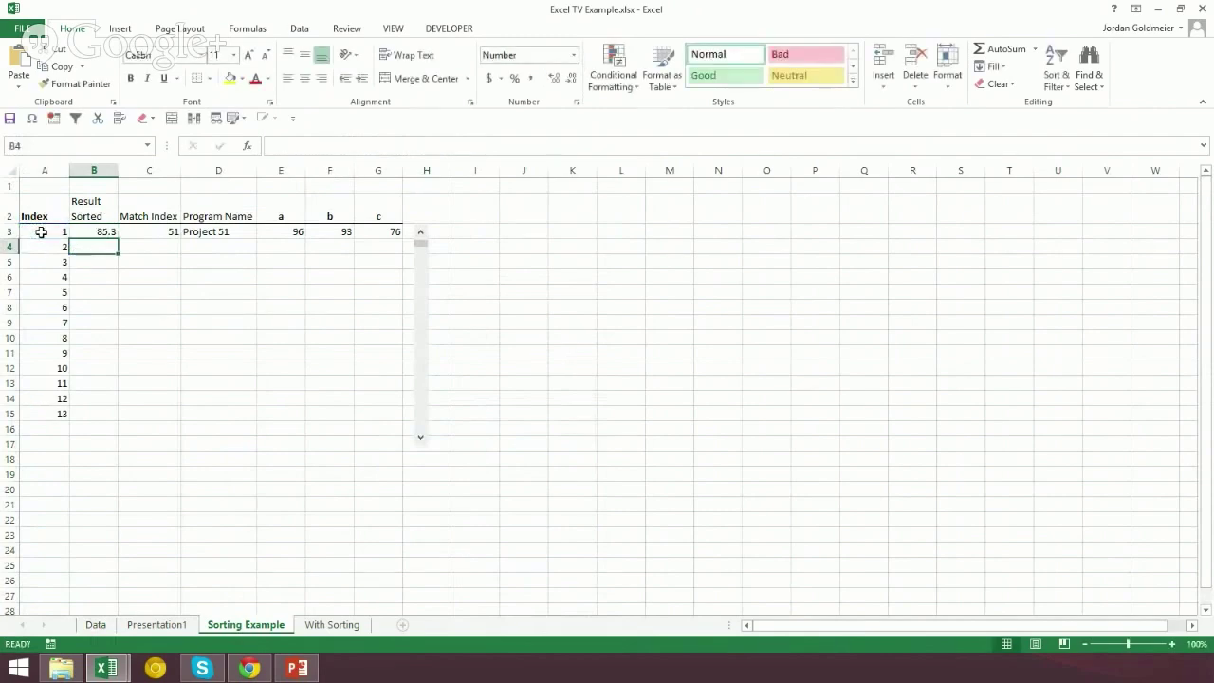
# - Fill the LARGE formula from B3 down through B15, checking the references in B4's formula along the way
pyautogui.moveTo(118, 238)
pyautogui.mouseDown()
pyautogui.moveTo(113, 263)
pyautogui.moveTo(96, 248)
pyautogui.mouseUp()
pyautogui.click(96, 249)
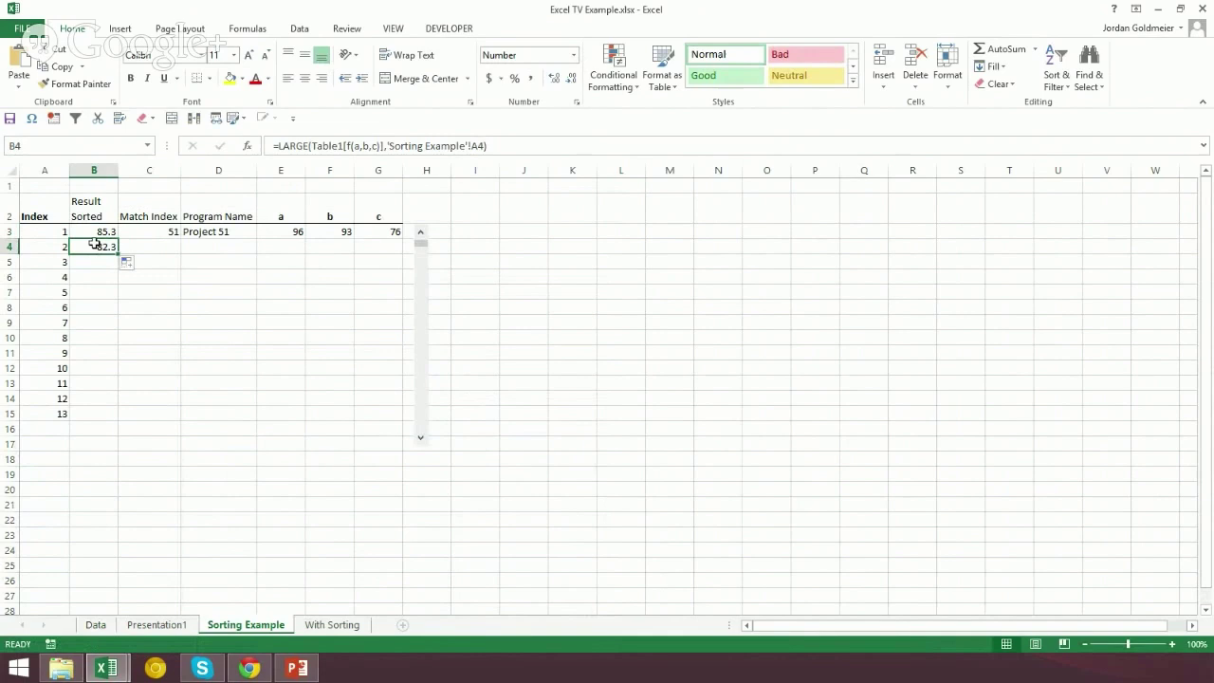
pyautogui.doubleClick(96, 248)
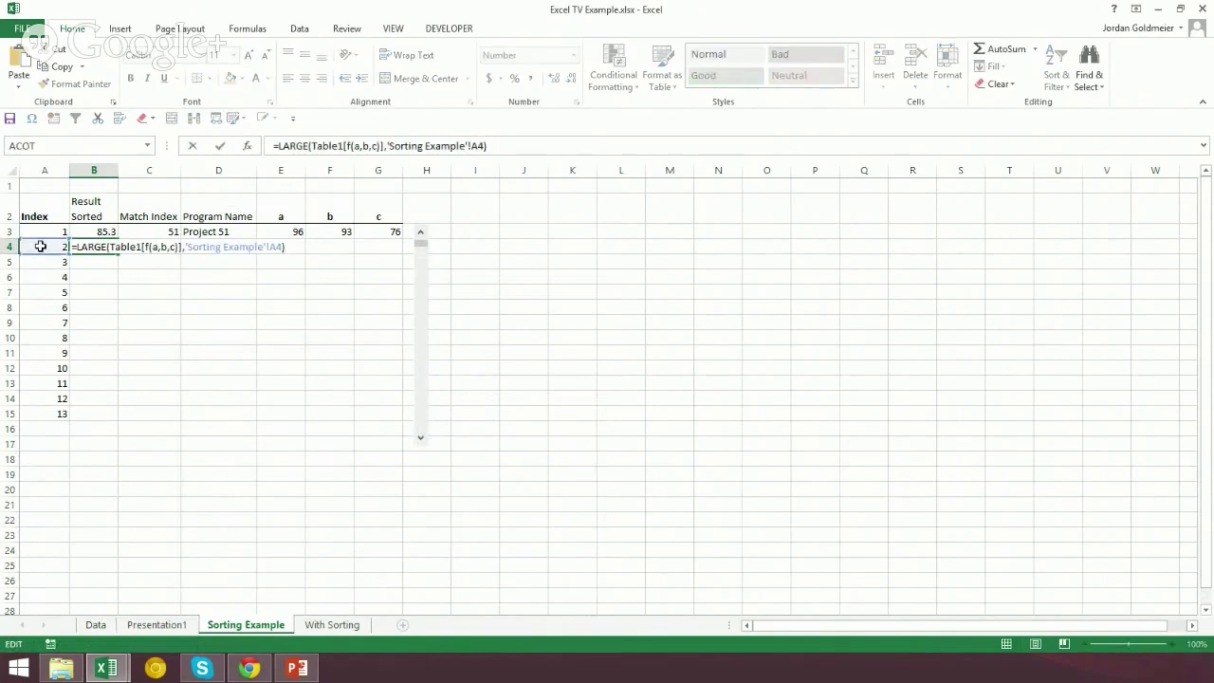
pyautogui.press('Escape')
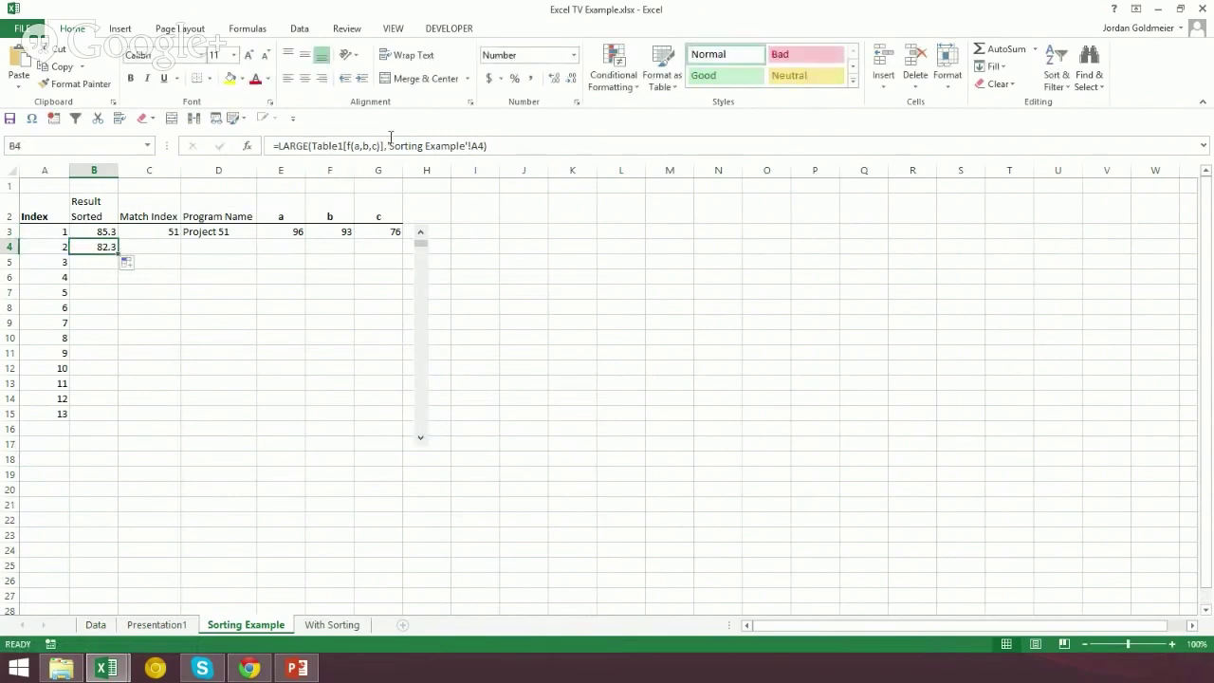
pyautogui.moveTo(389, 145); pyautogui.dragTo(482, 145)
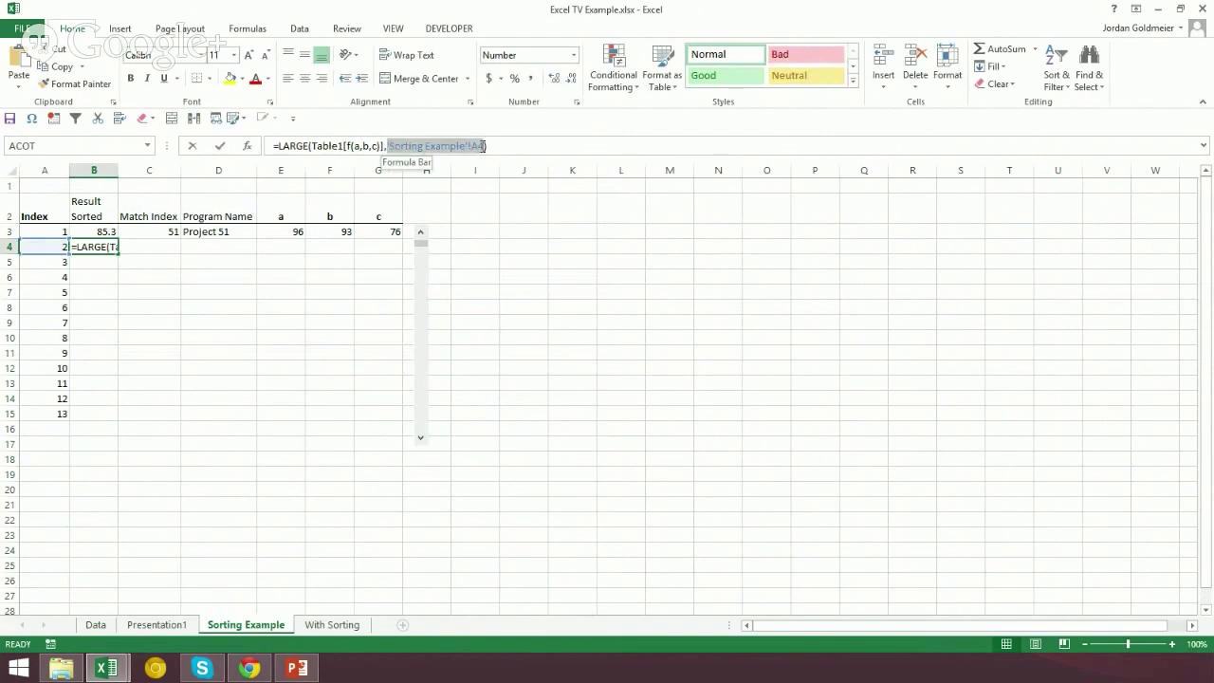
pyautogui.press('Escape')
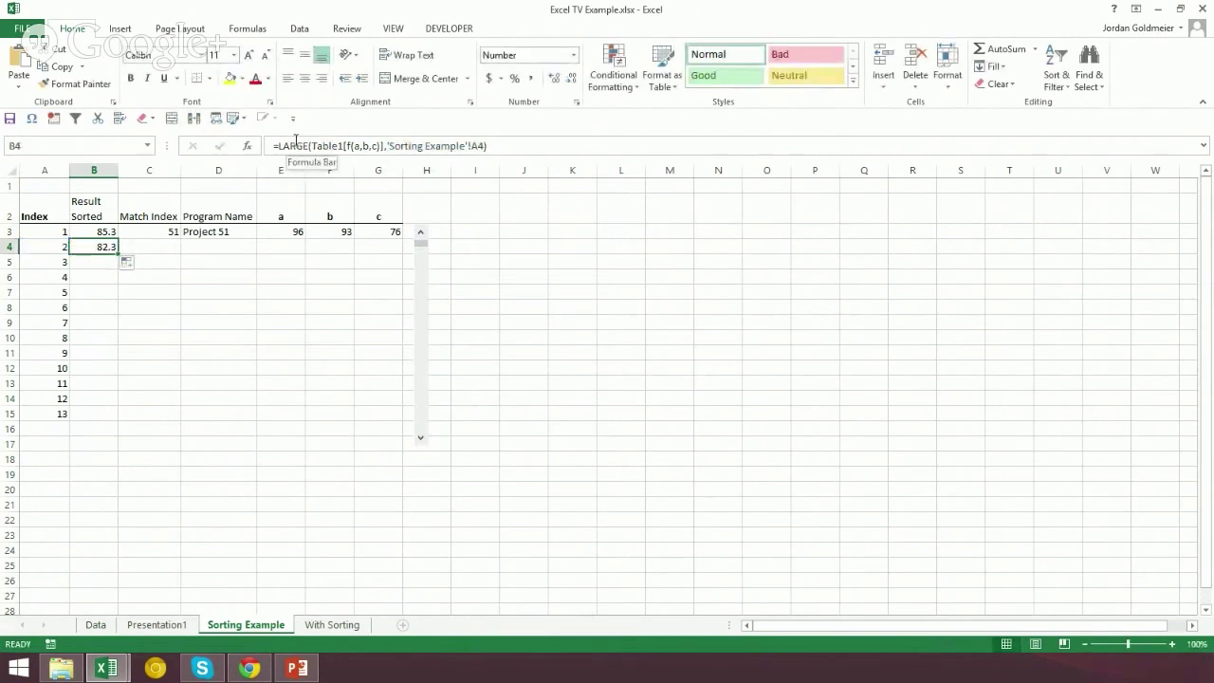
pyautogui.doubleClick(118, 253)
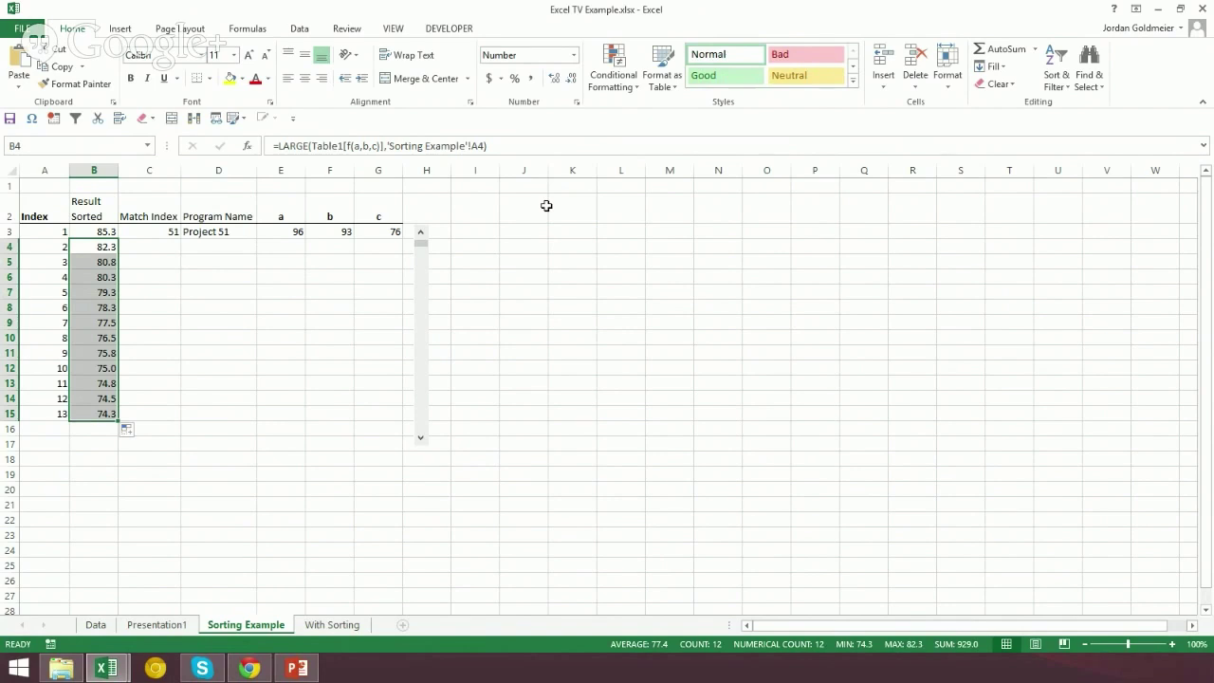
pyautogui.click(236, 442)
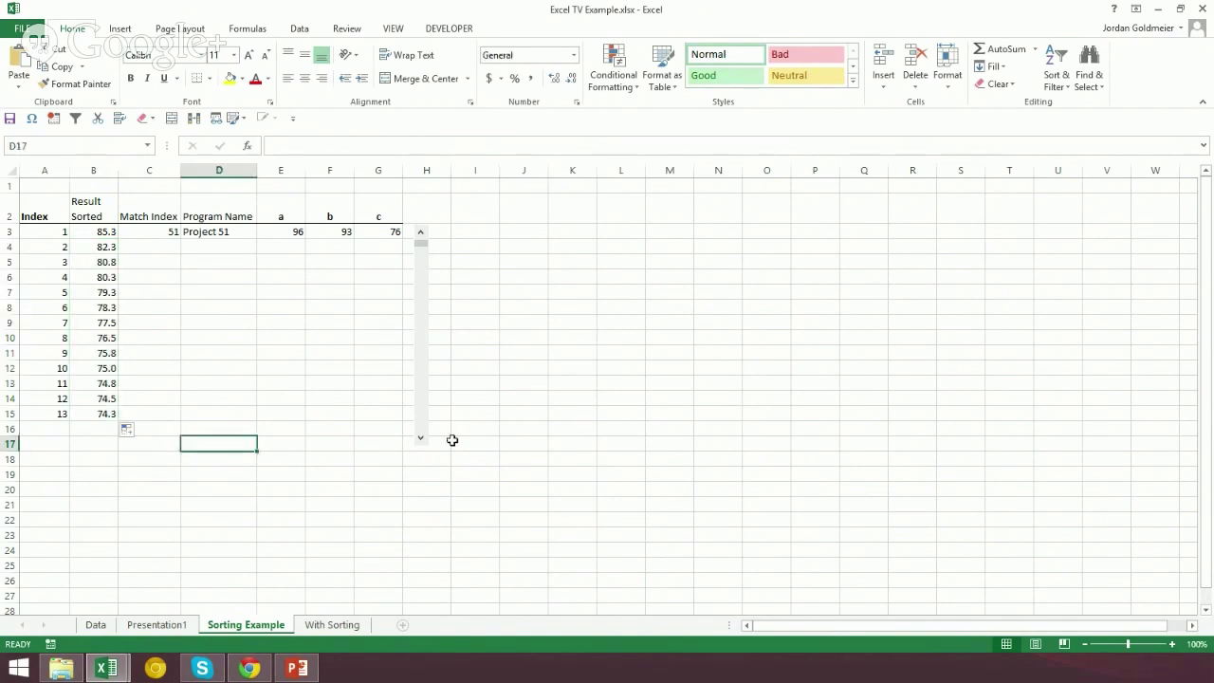
# - Test the sorted results by scrolling the table further down the ranking and returning it to index 1
pyautogui.moveTo(419, 441); pyautogui.dragTo(419, 441)
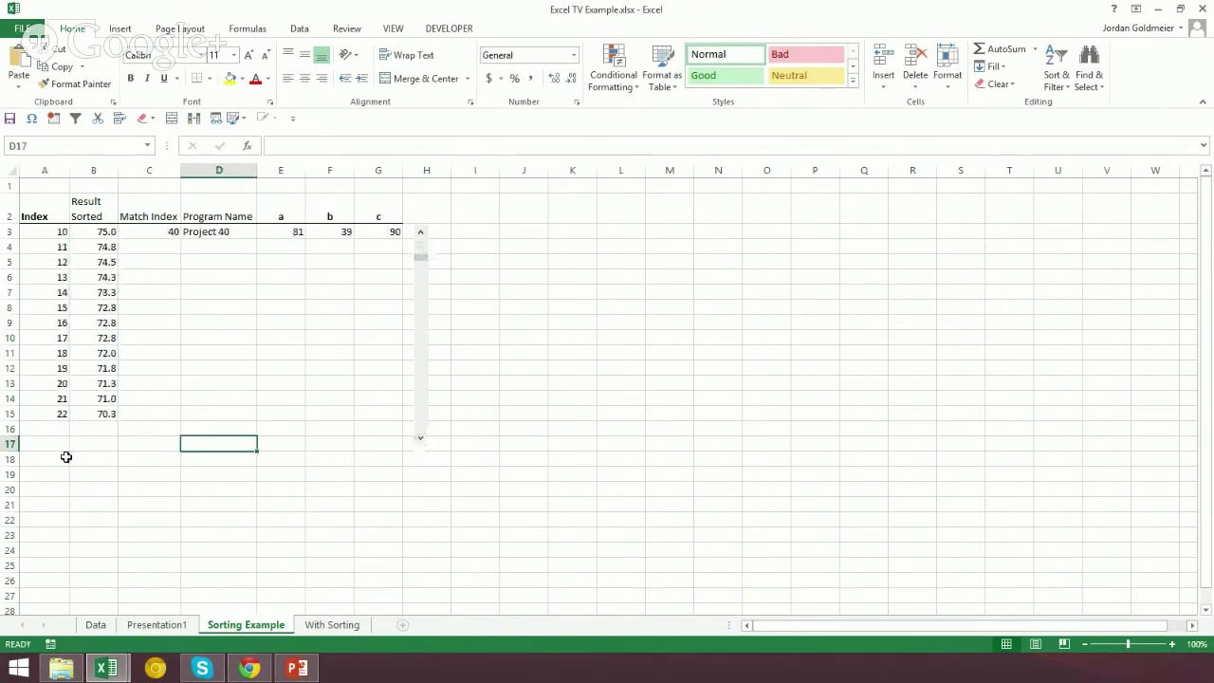
pyautogui.click(422, 445)
pyautogui.click(420, 440)
pyautogui.moveTo(423, 257); pyautogui.dragTo(423, 242)
# - Start a new MATCH formula in the Match Index cell C3 with B3 as the lookup value
pyautogui.click(96, 231)
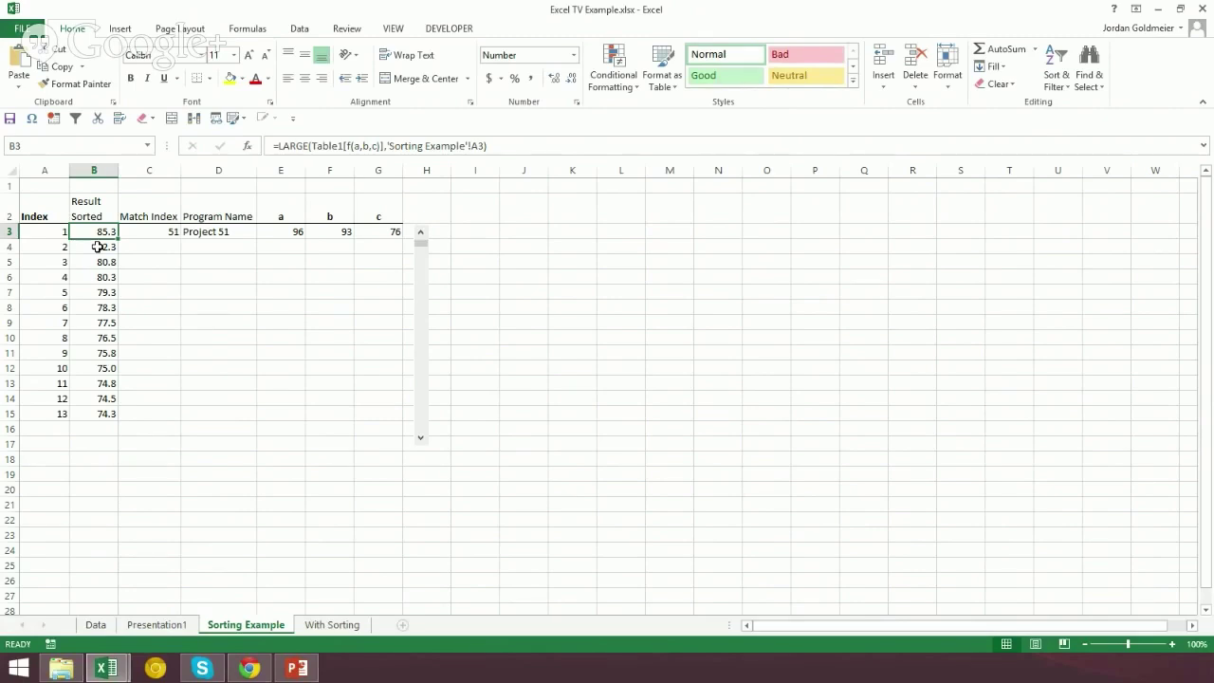
pyautogui.press('Right')
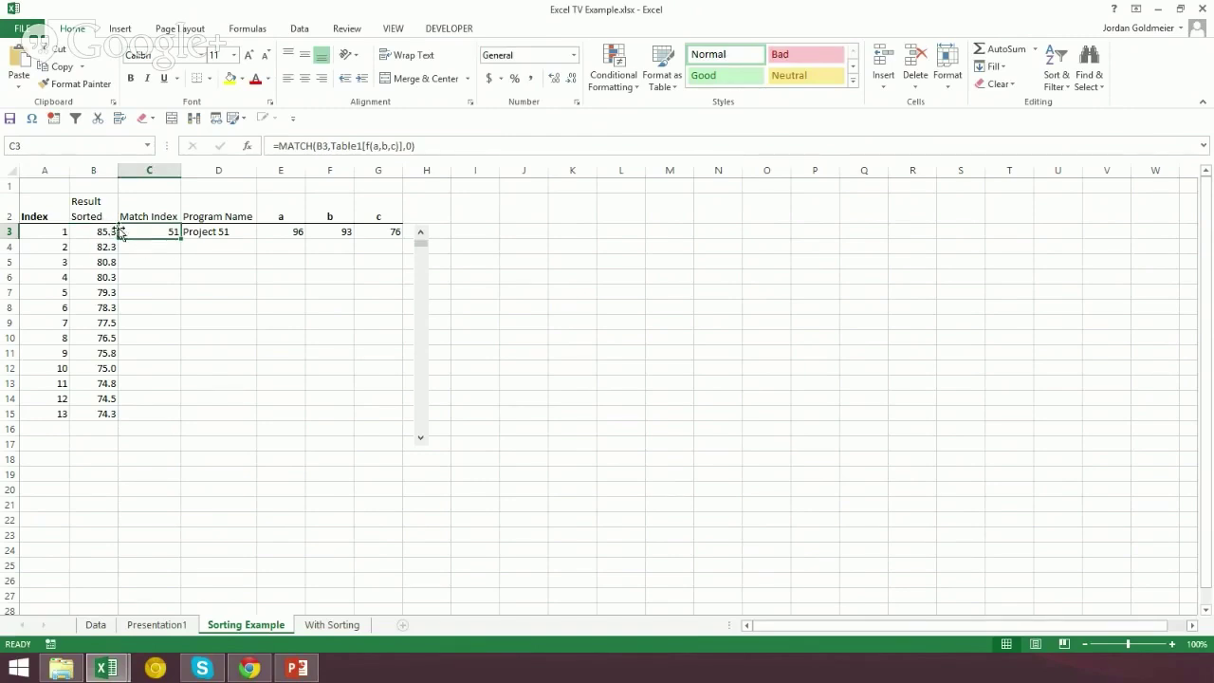
pyautogui.write('=match')
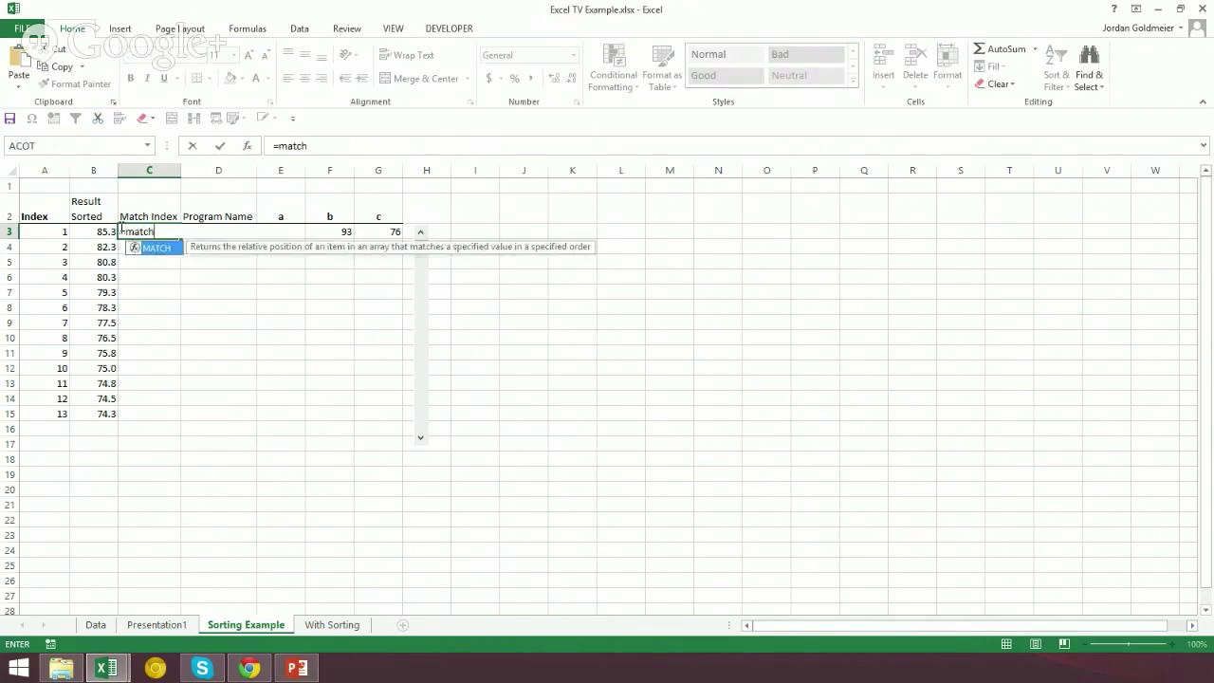
pyautogui.press('Tab')
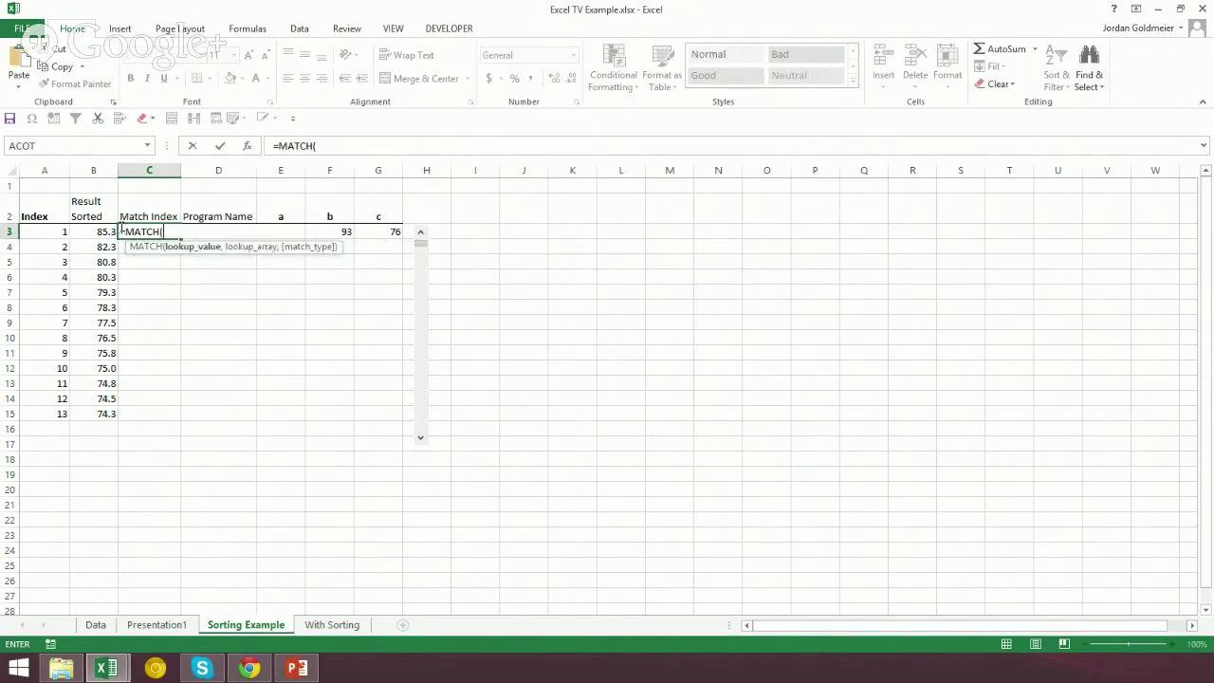
pyautogui.click(102, 230)
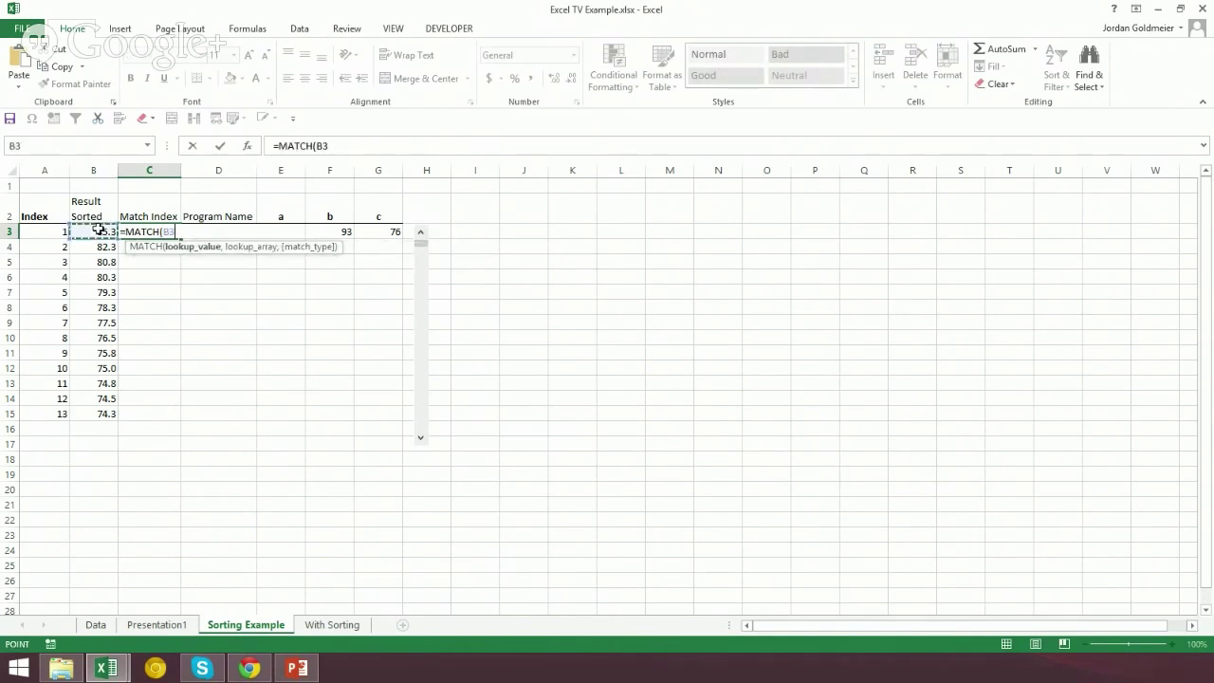
pyautogui.write(',')
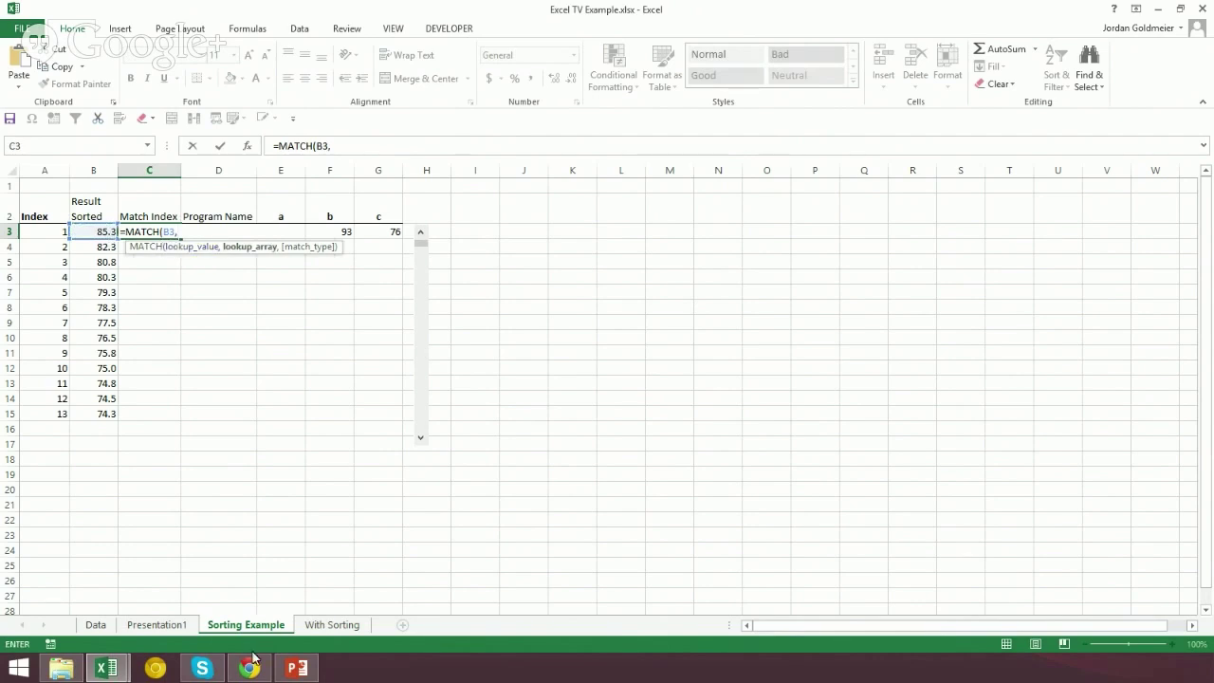
# - Complete C3's MATCH formula with Table1[f(a,b,c)] as the lookup array and match type 0, and fill it down through C15
pyautogui.click(98, 625)
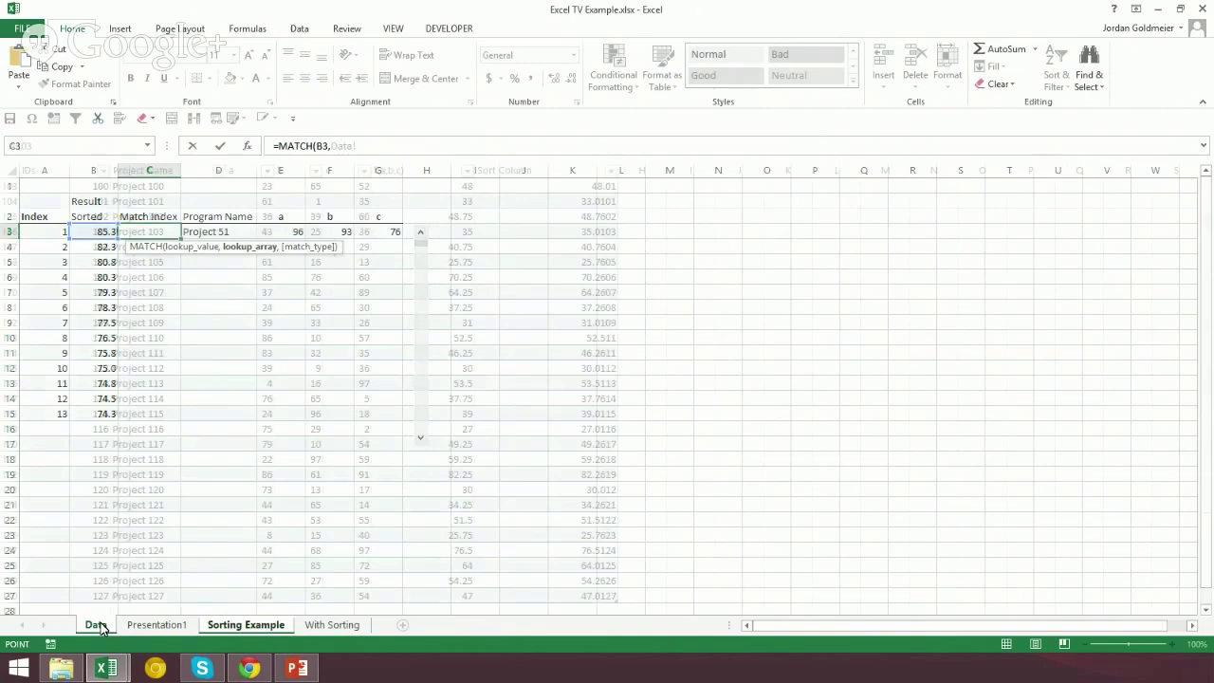
pyautogui.scroll(-20, 361, 312)
pyautogui.scroll(10, 398, 231)
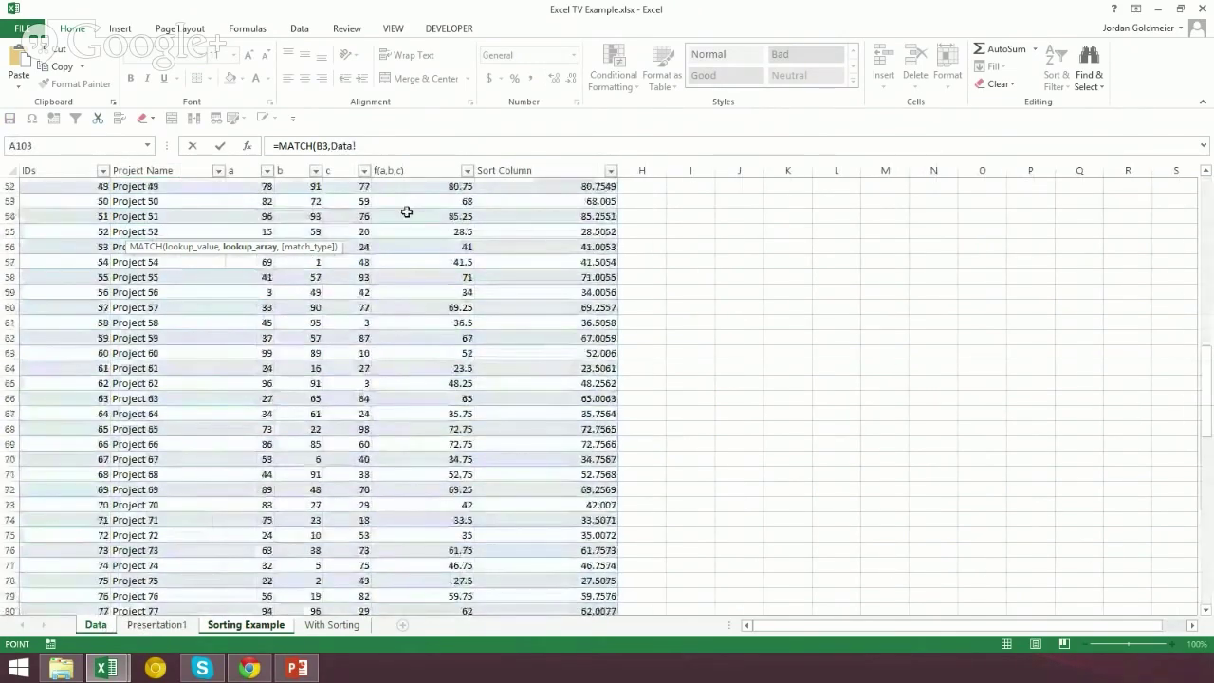
pyautogui.scroll(17, 406, 211)
pyautogui.click(425, 237)
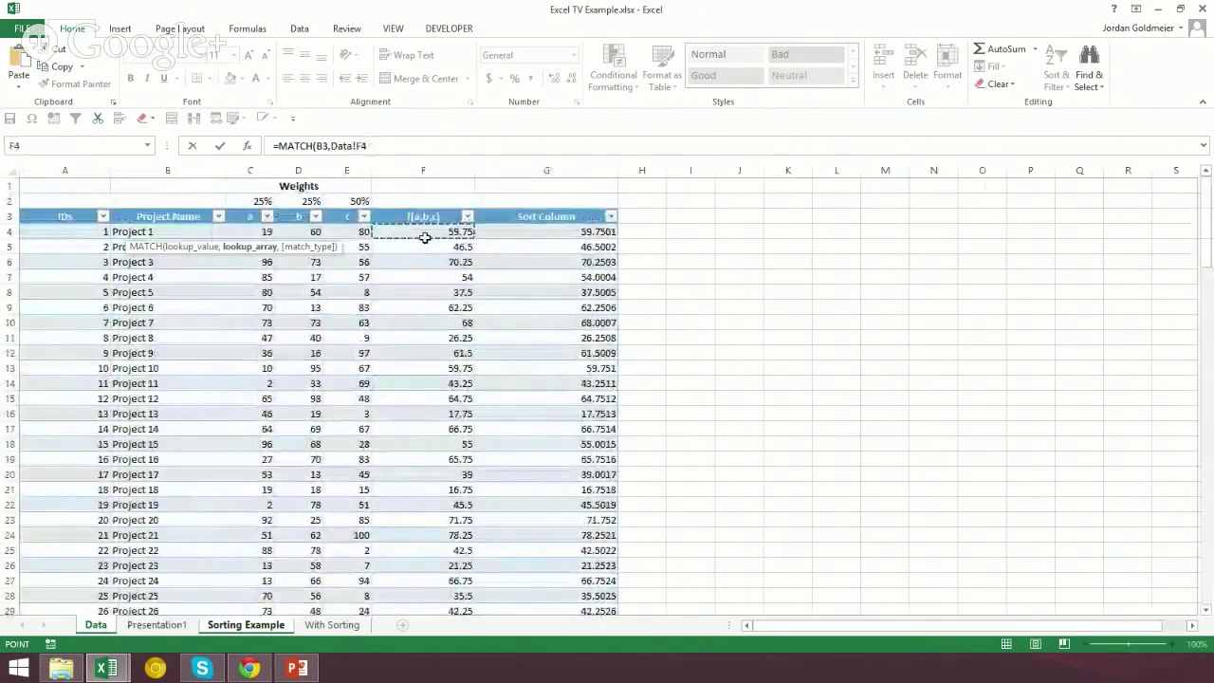
pyautogui.hotkey('ctrl', 'shift', 'Down')
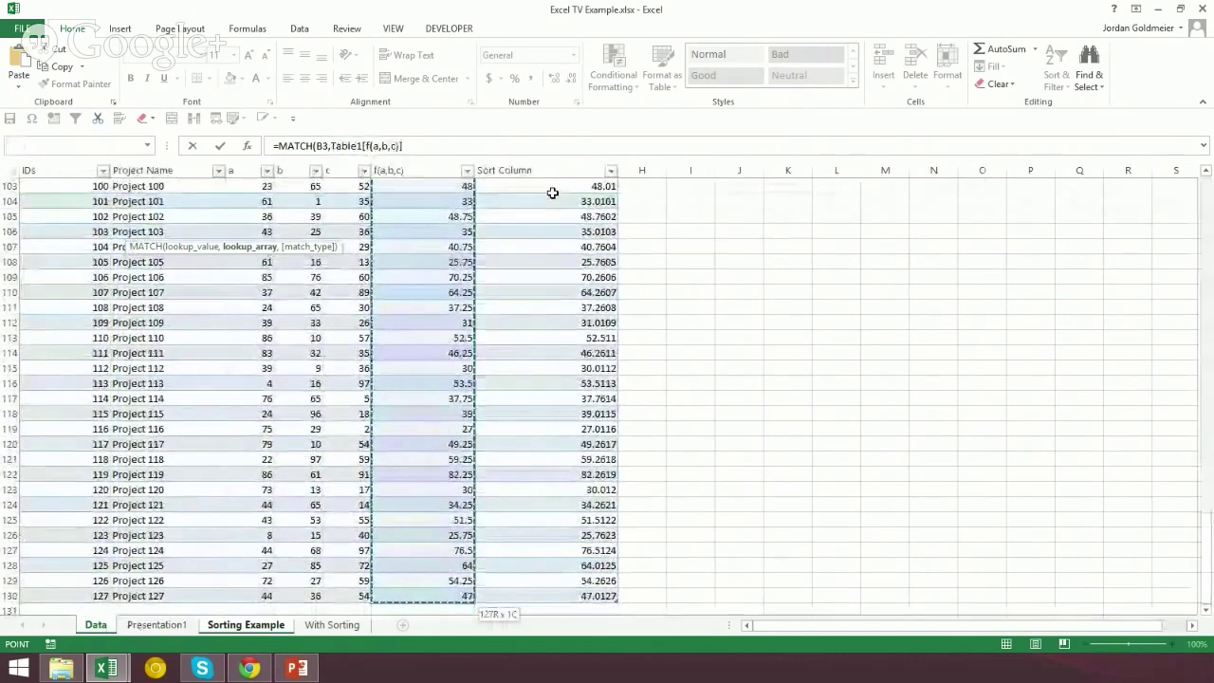
pyautogui.click(404, 145)
pyautogui.write(',0)')
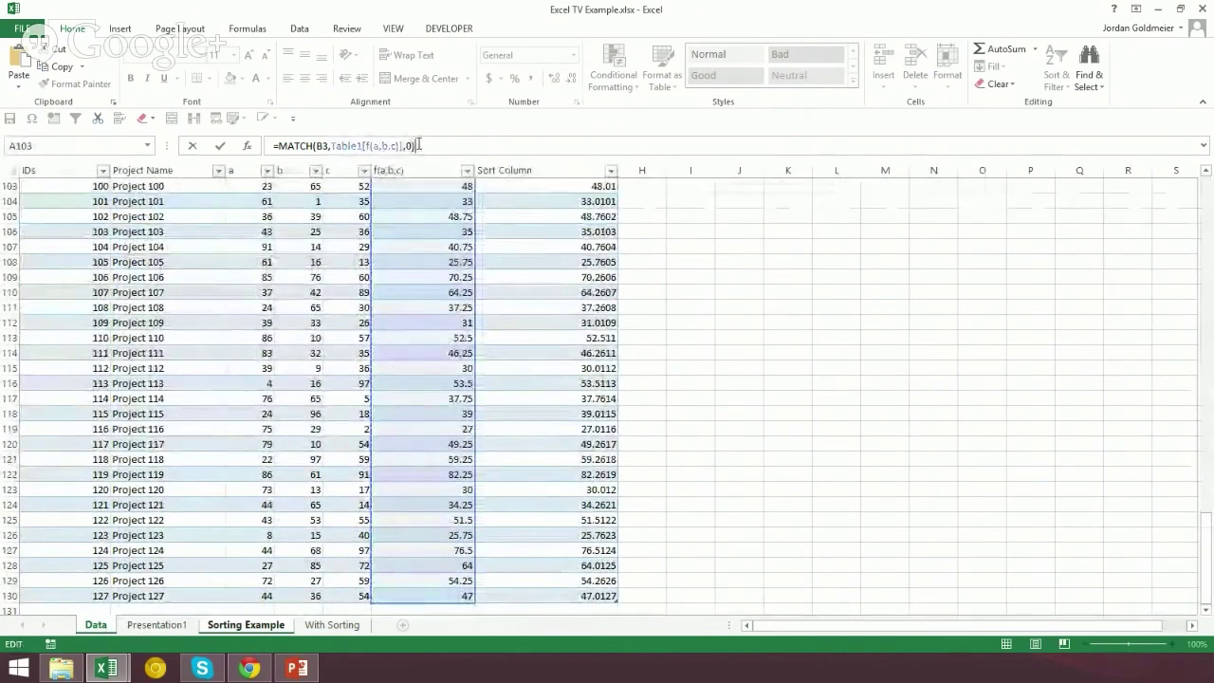
pyautogui.press('Return')
pyautogui.click(164, 229)
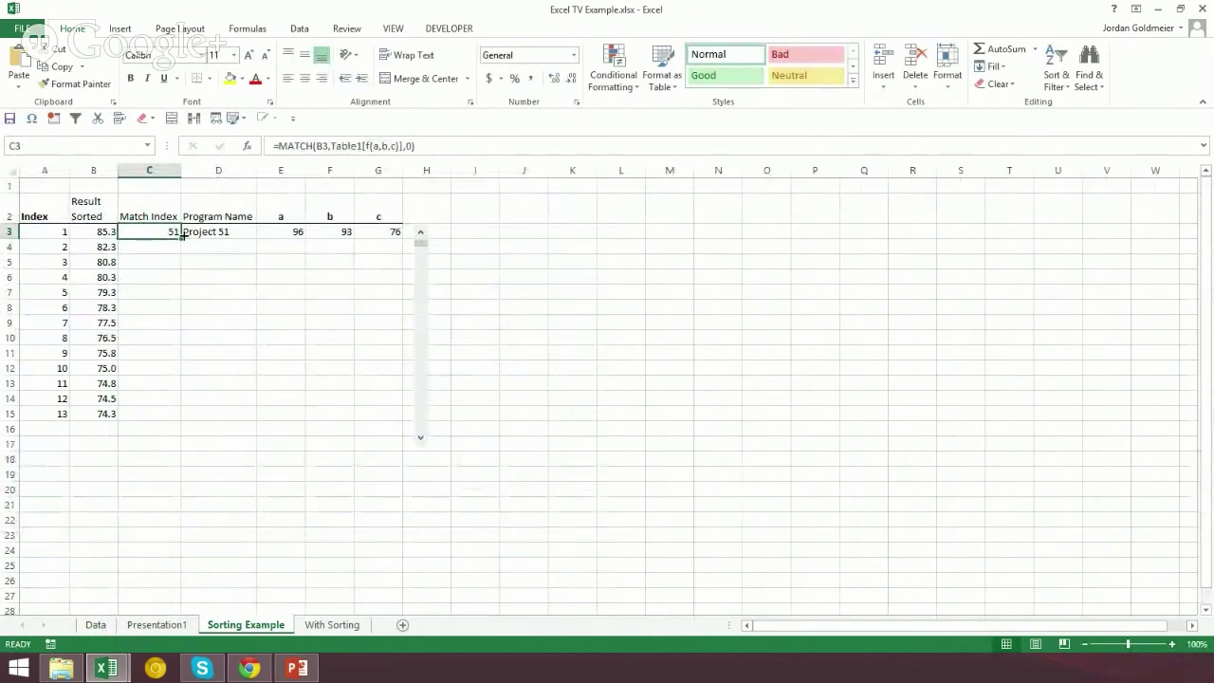
pyautogui.doubleClick(181, 238)
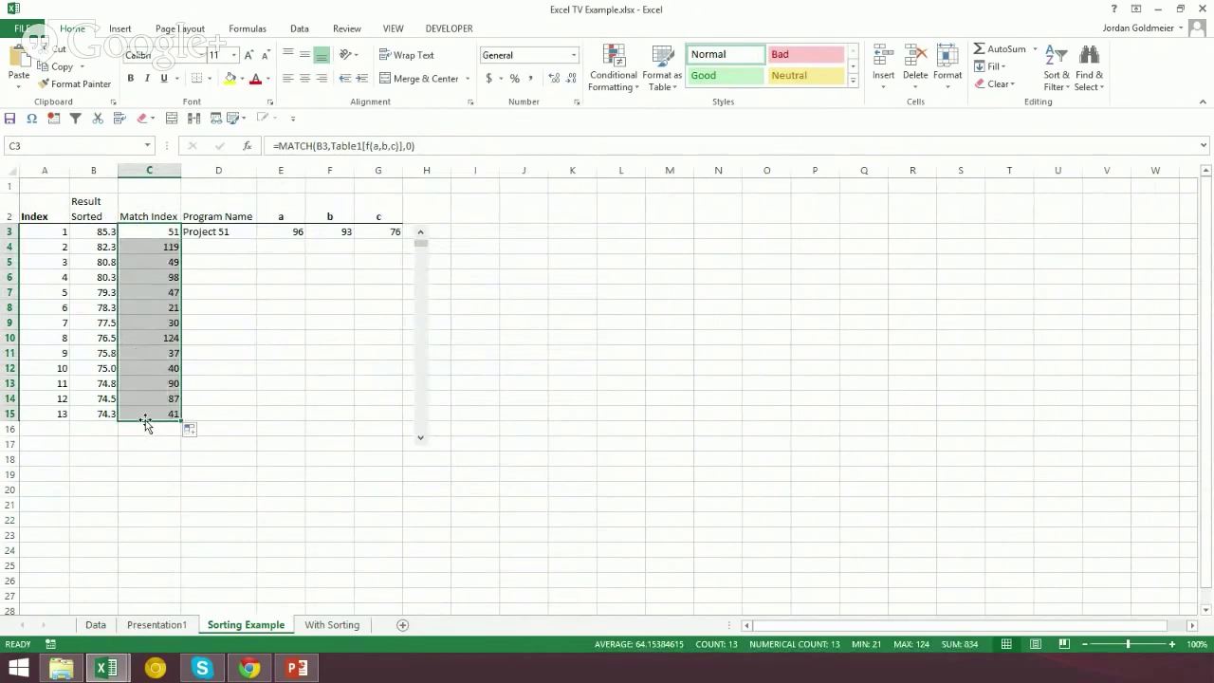
# - Look at the Presentation1 sheet, and examine the existing INDEX formula in Program Name cell D3 on the Sorting Example sheet
pyautogui.click(171, 624)
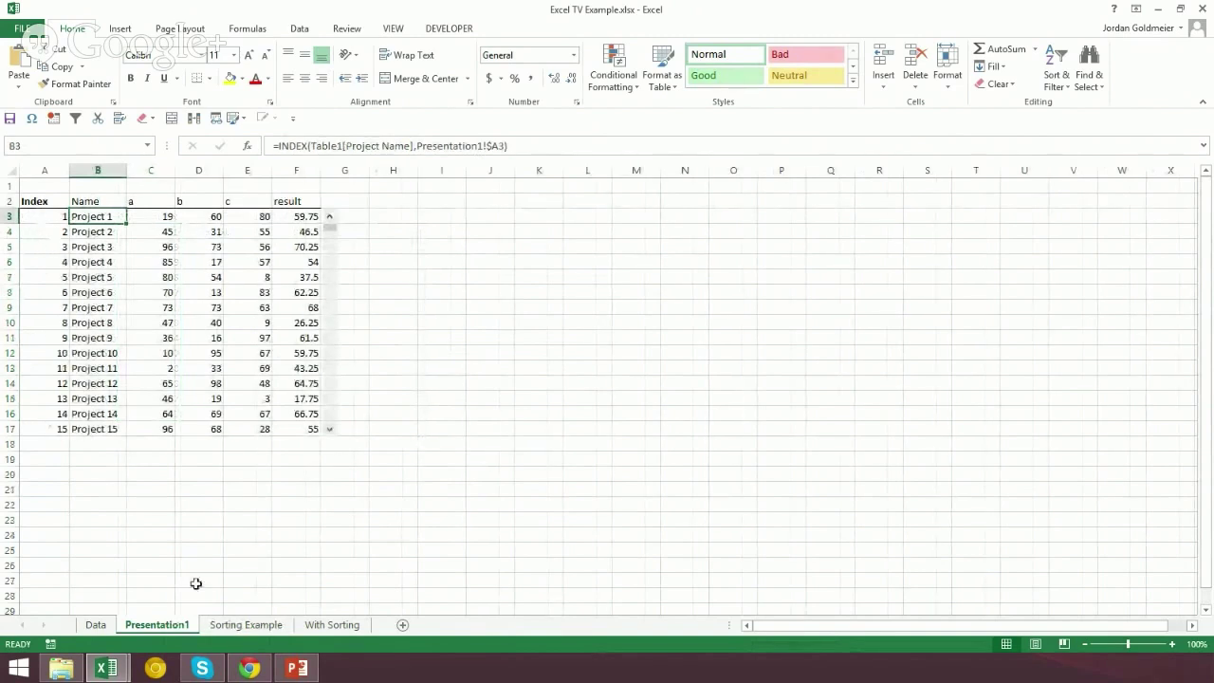
pyautogui.click(240, 629)
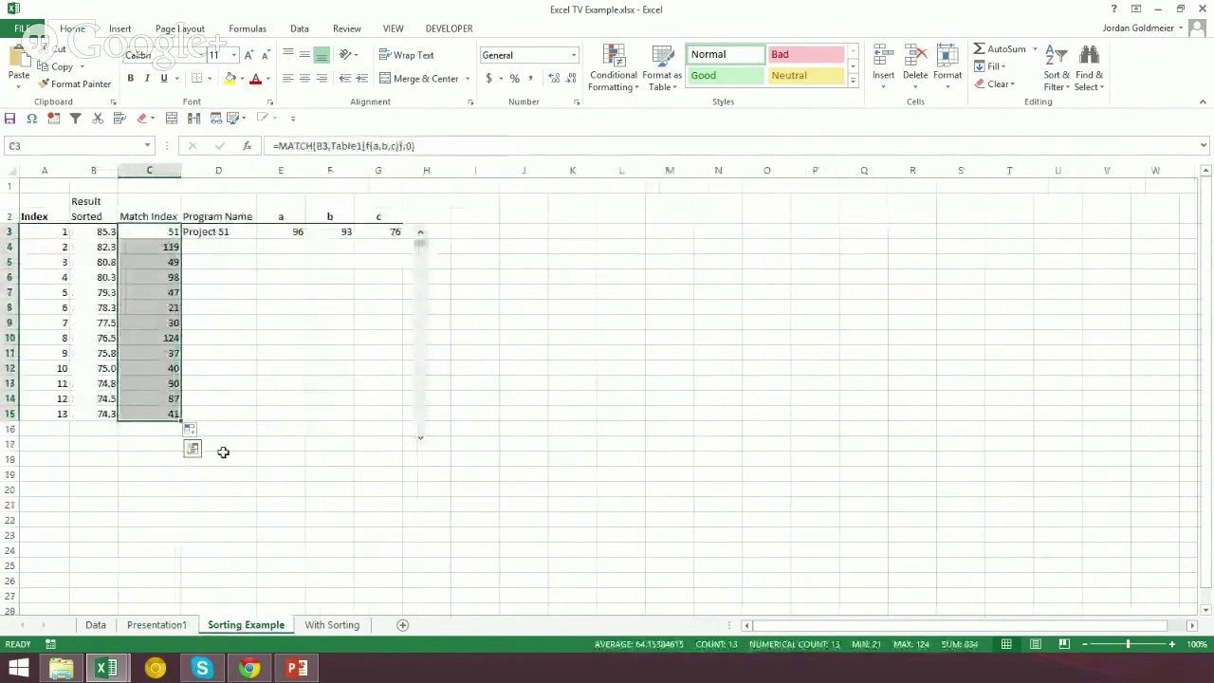
pyautogui.click(190, 231)
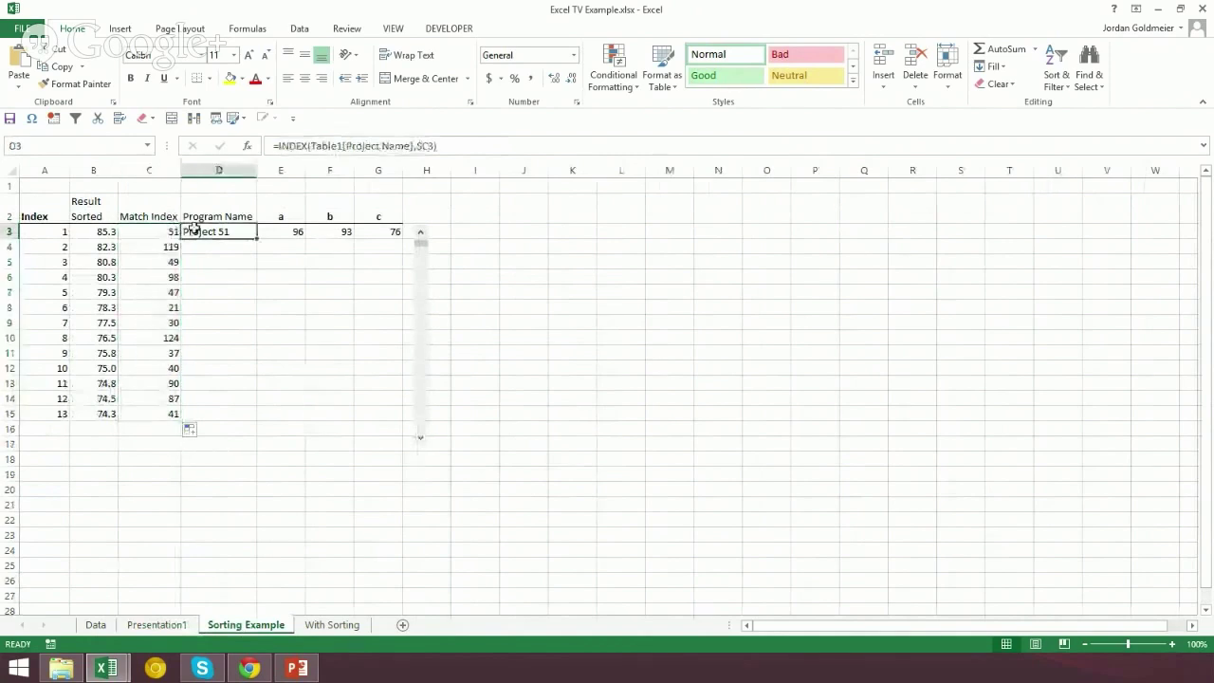
pyautogui.doubleClick(187, 232)
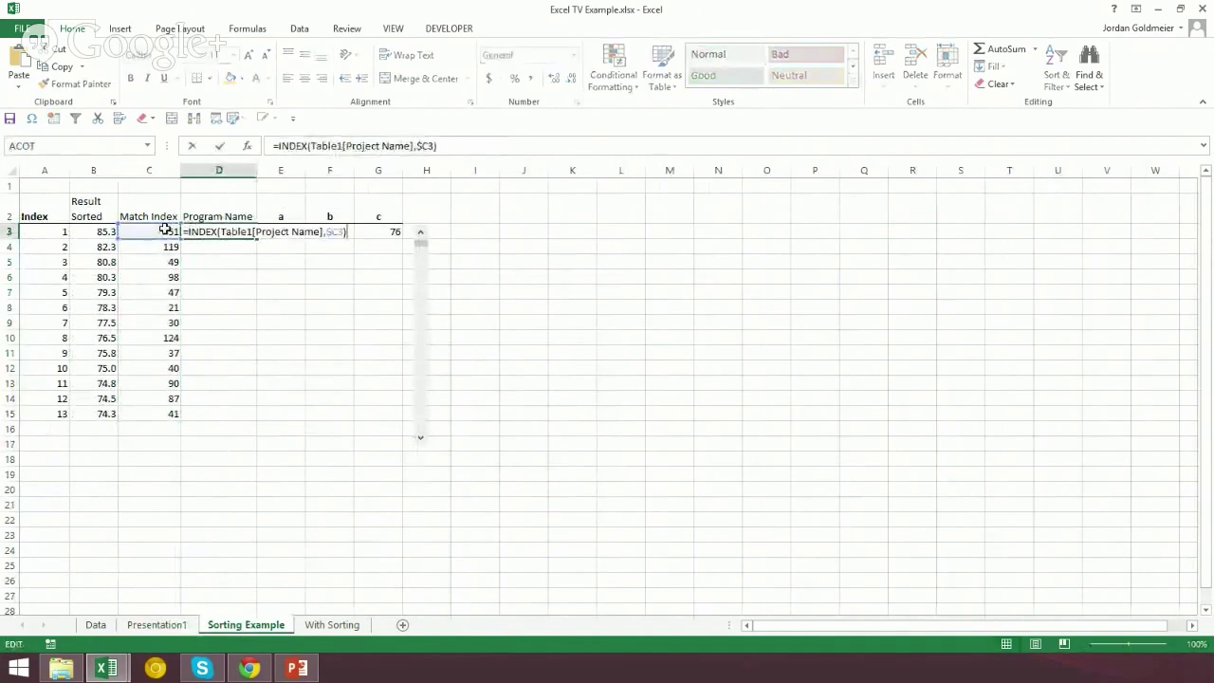
pyautogui.hotkey('ctrl', 'Return')
pyautogui.doubleClick(254, 239)
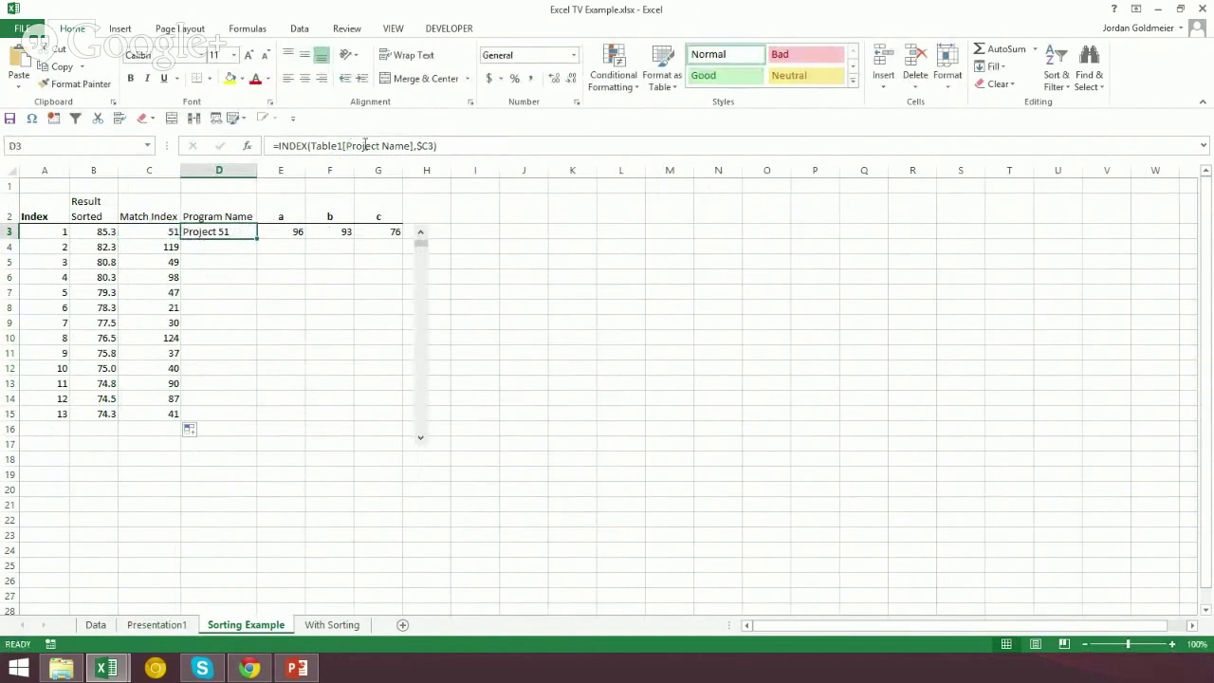
# - Replace D3's formula with a new INDEX formula that uses the Table1[Project Name] column on the Data sheet as its array
pyautogui.moveTo(445, 149); pyautogui.dragTo(266, 139)
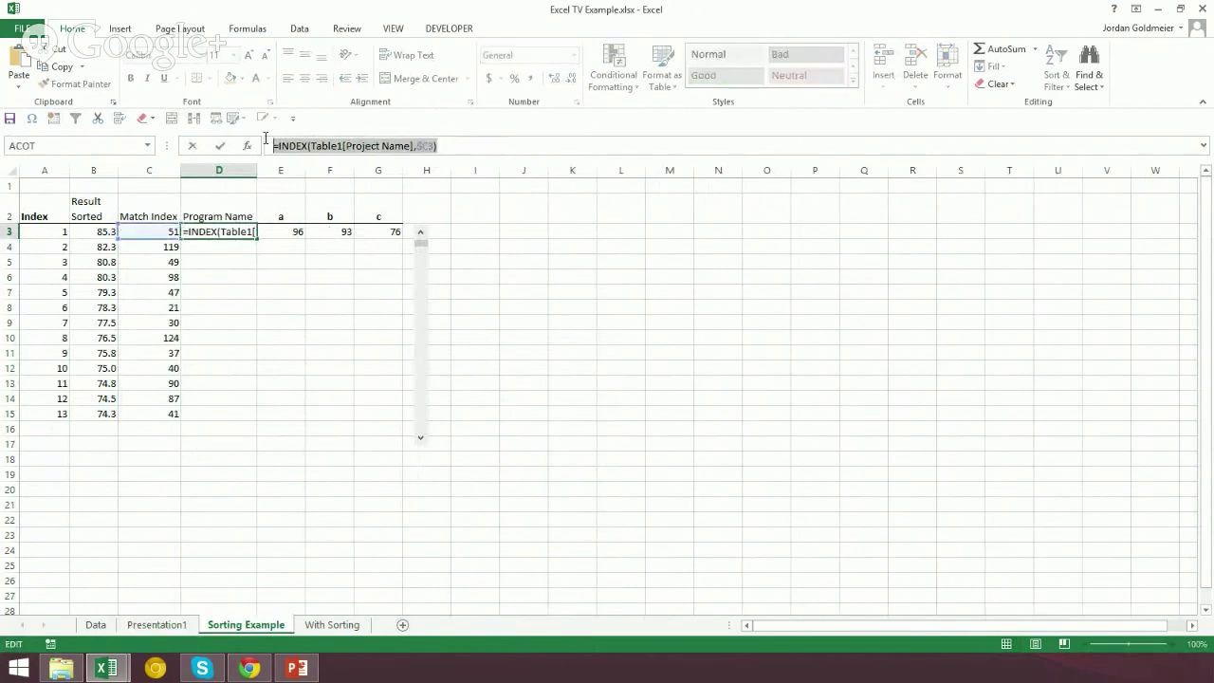
pyautogui.write('=index(')
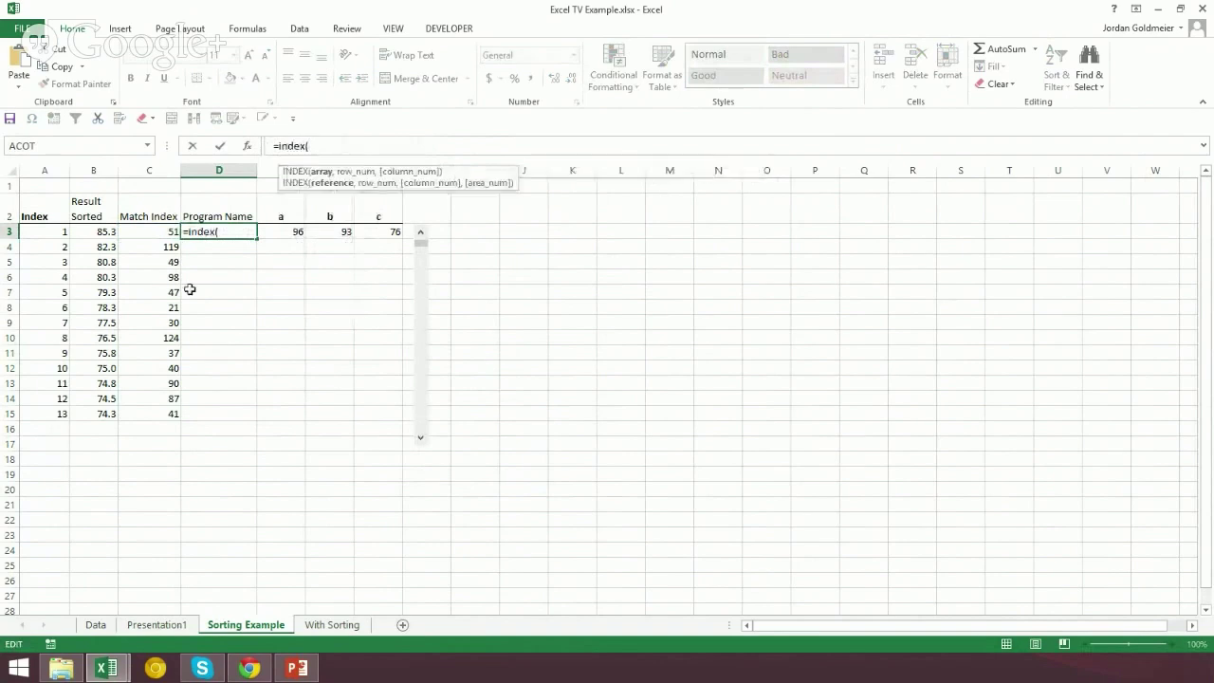
pyautogui.click(95, 624)
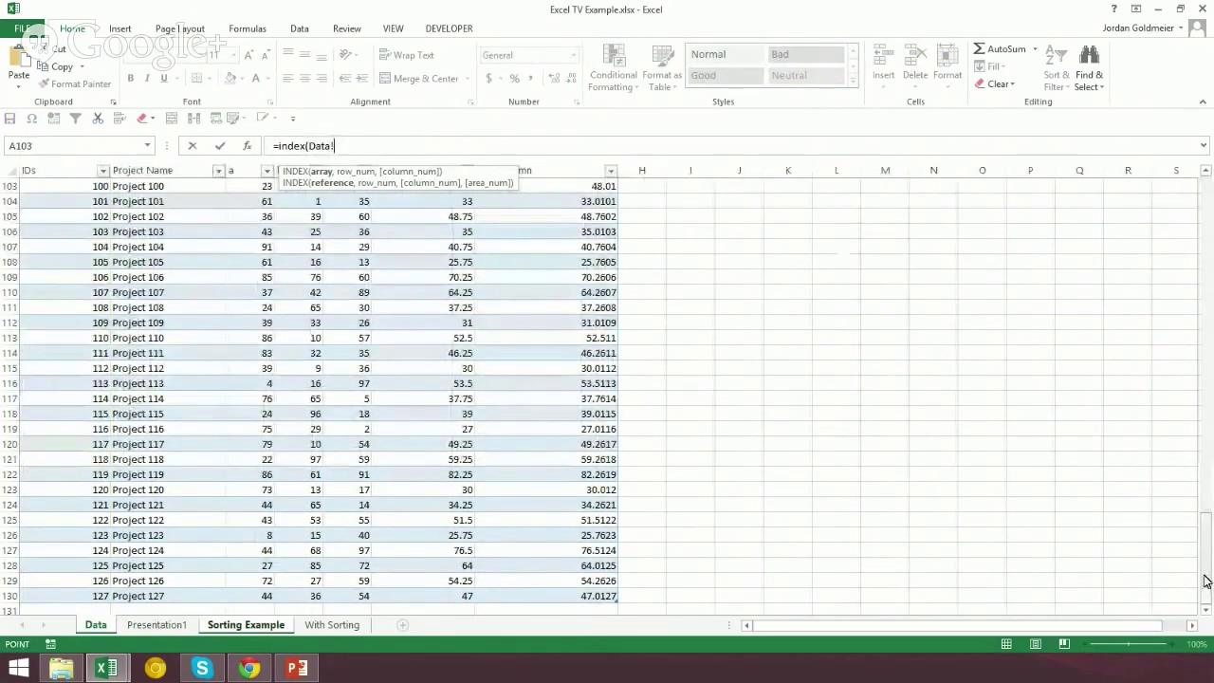
pyautogui.moveTo(1206, 575); pyautogui.dragTo(1199, 223)
pyautogui.click(155, 222)
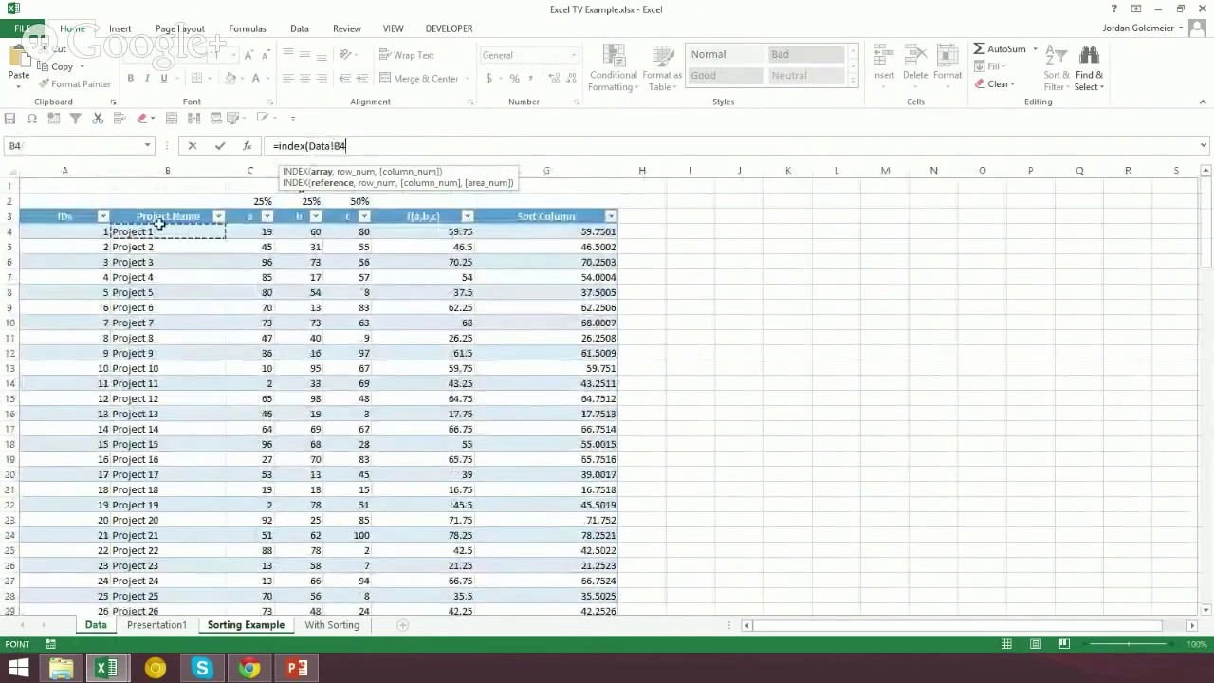
pyautogui.scroll(-6, 160, 224)
pyautogui.write(',')
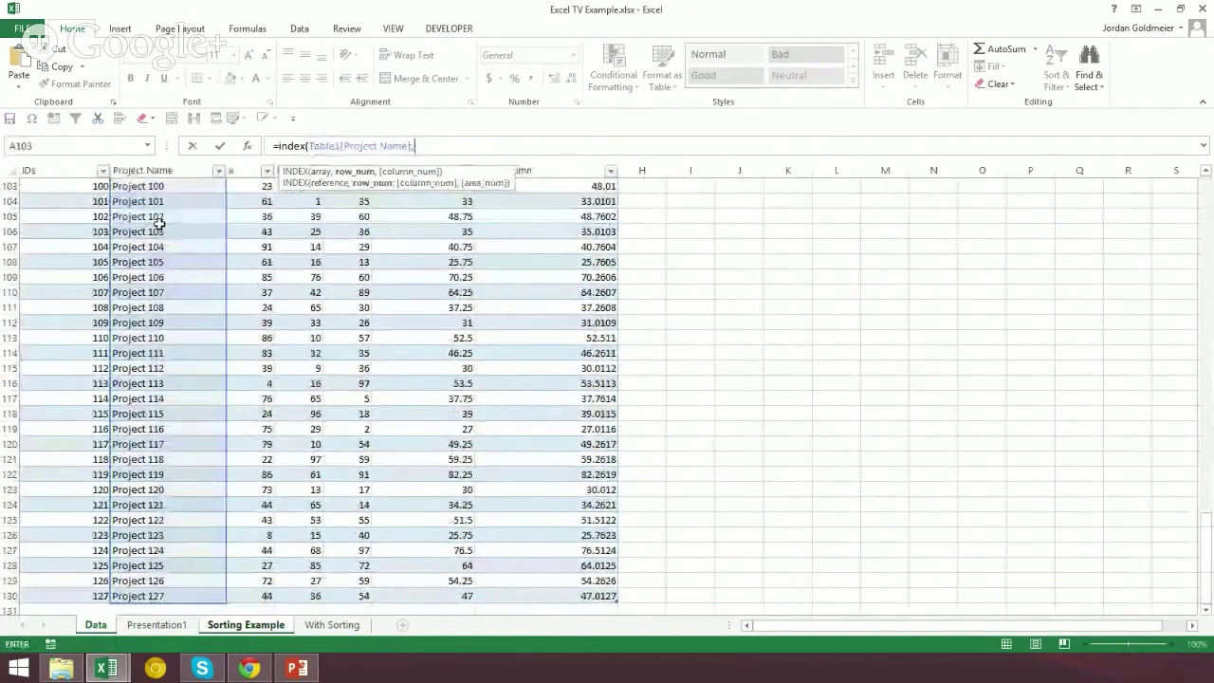
# - Complete D3's INDEX formula with Match Index cell 'Sorting Example'!C3 as the row number
pyautogui.click(156, 624)
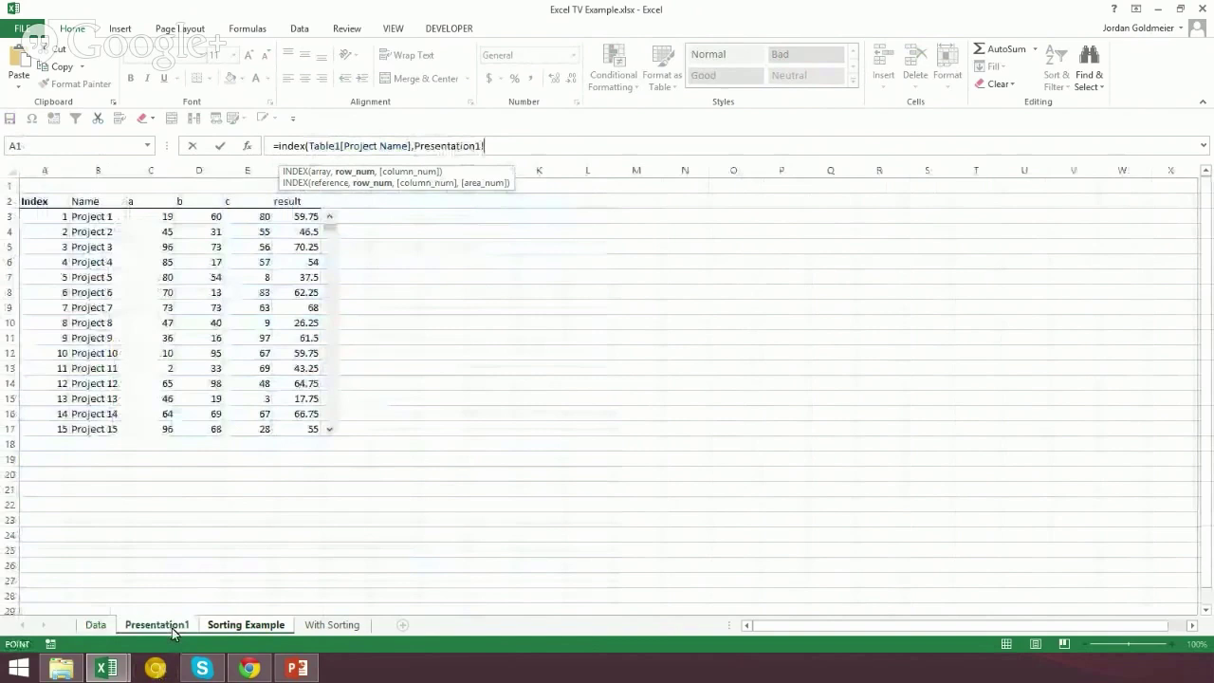
pyautogui.click(242, 626)
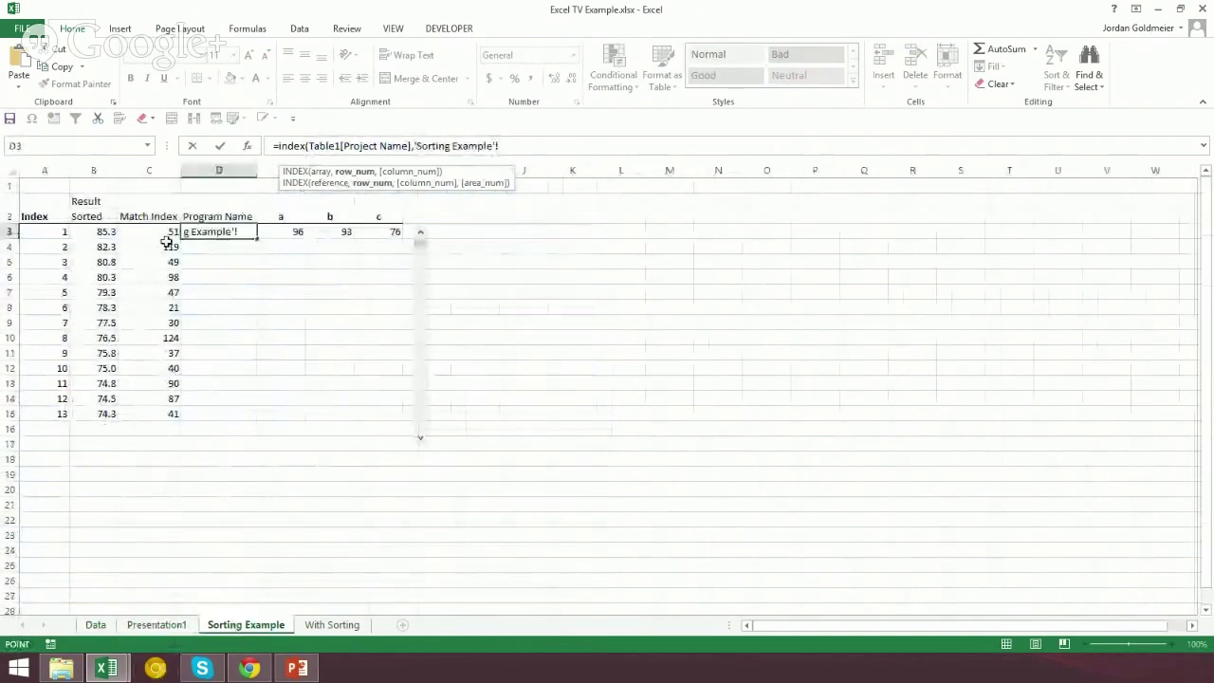
pyautogui.click(149, 230)
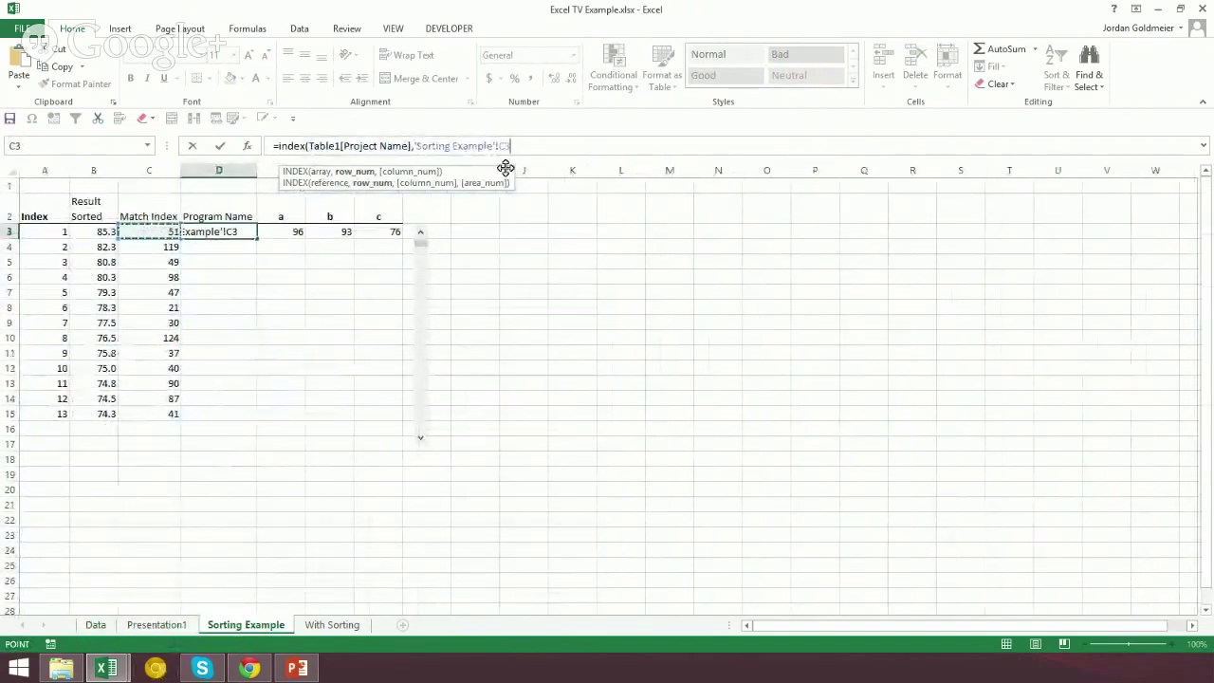
pyautogui.write(')')
pyautogui.hotkey('ctrl', 'Return')
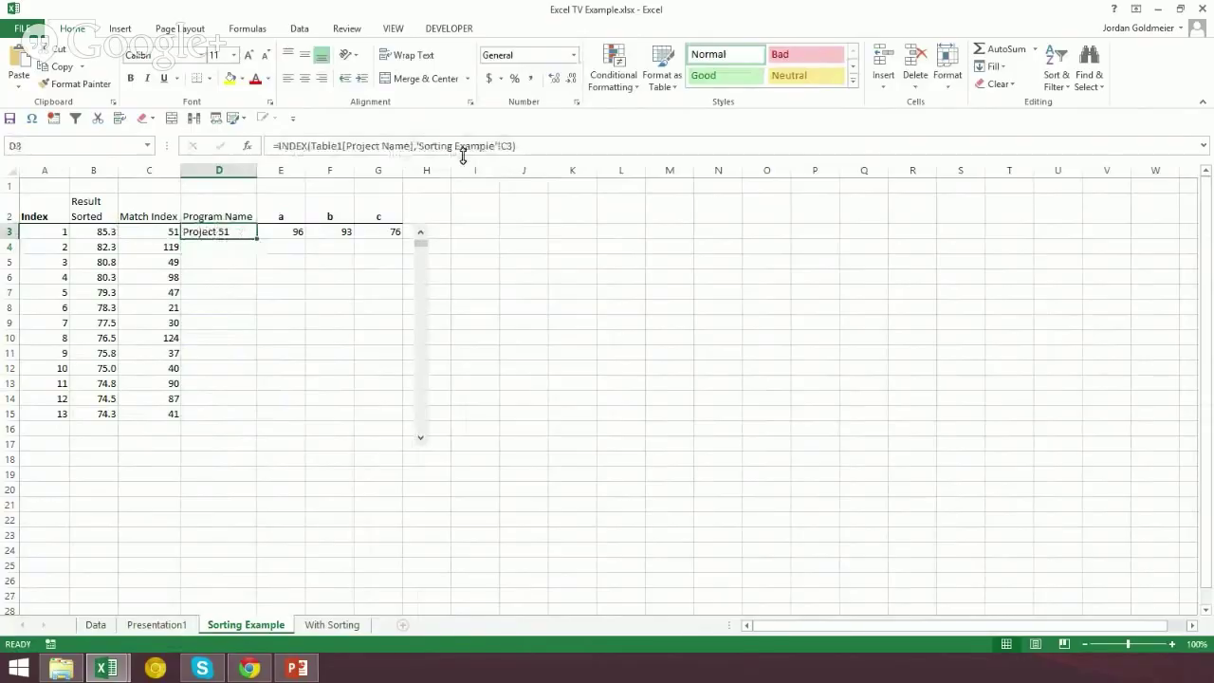
# - Lock the column of the row-number reference as $C3 in D3's INDEX formula and fill it down and across through G15
pyautogui.click(510, 145)
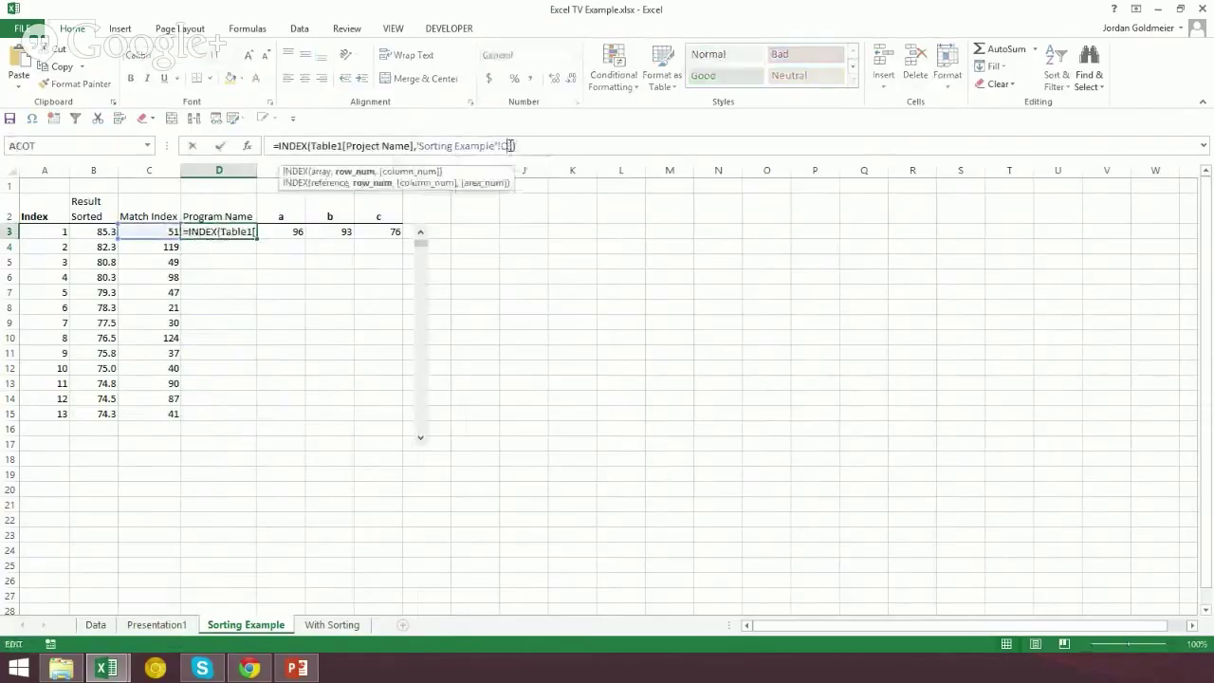
pyautogui.press('F4')
pyautogui.press('F4')
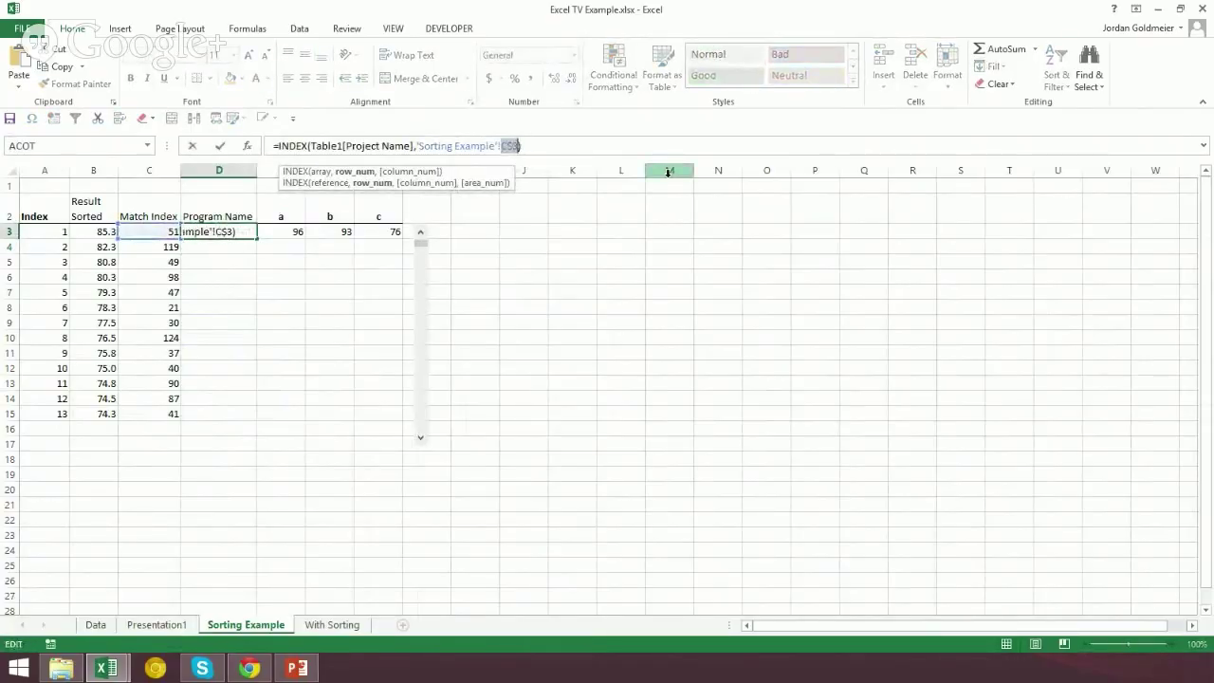
pyautogui.press('Return')
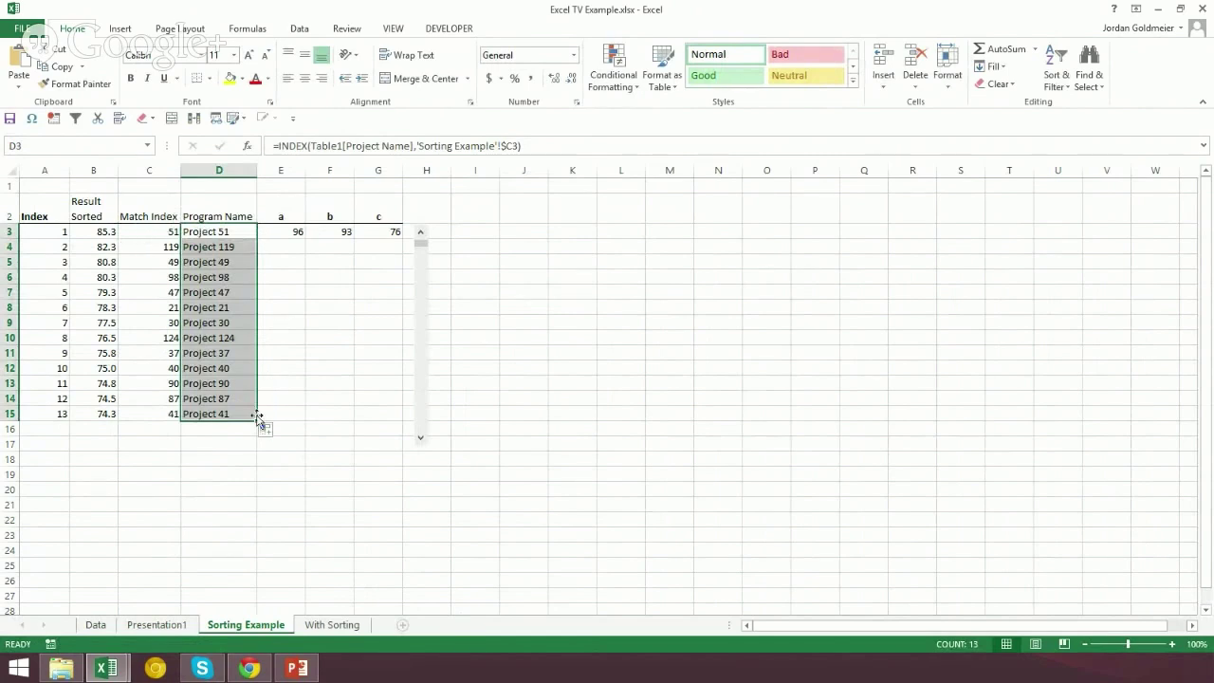
pyautogui.moveTo(256, 421); pyautogui.dragTo(399, 417)
pyautogui.click(238, 217)
pyautogui.click(236, 230)
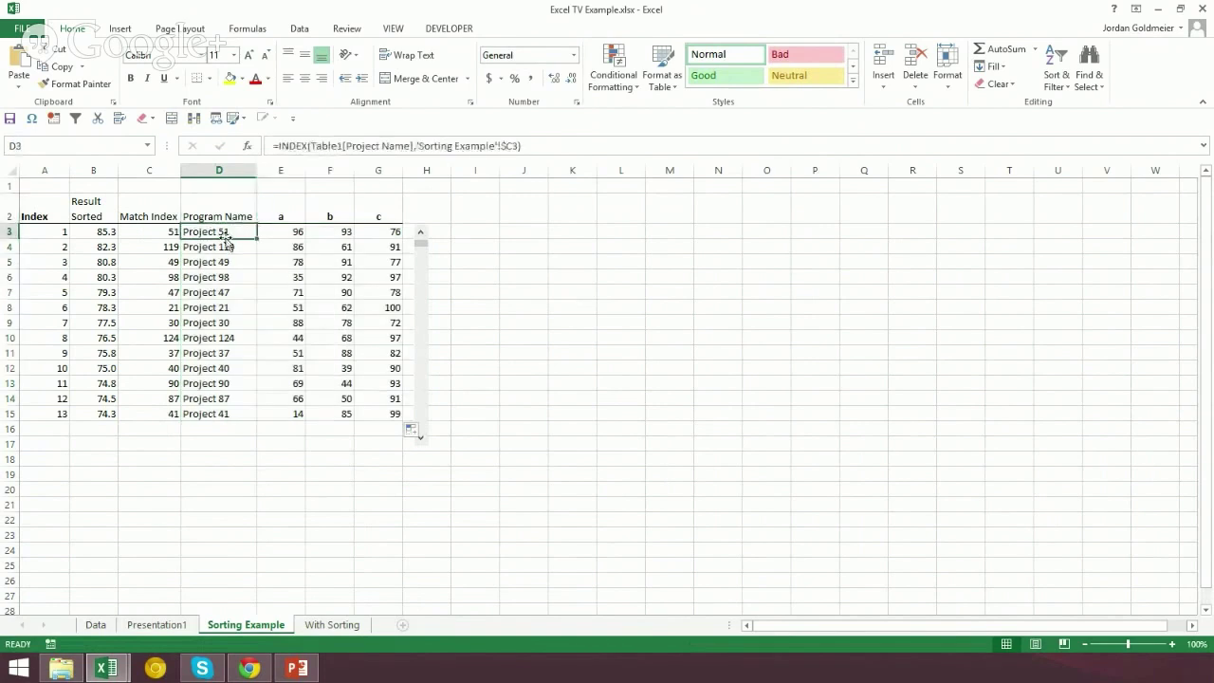
pyautogui.click(104, 232)
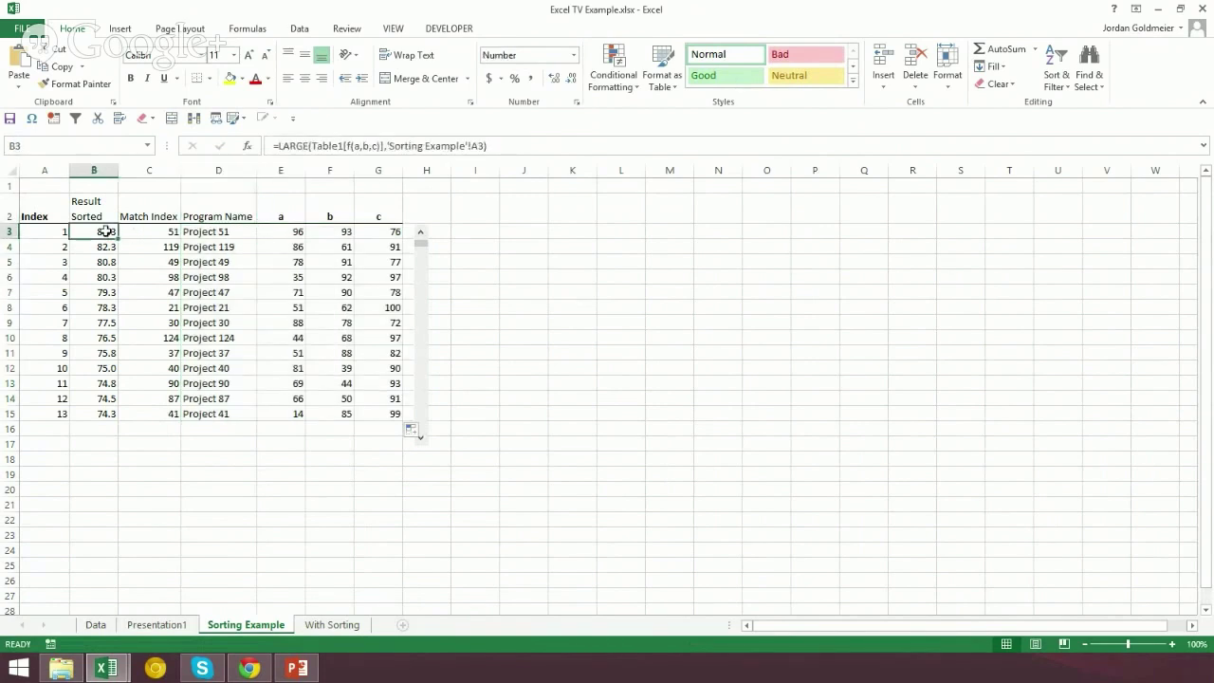
# - Nudge the scroll bar control beside the table slightly upward and deselect it
pyautogui.rightClick(420, 334)
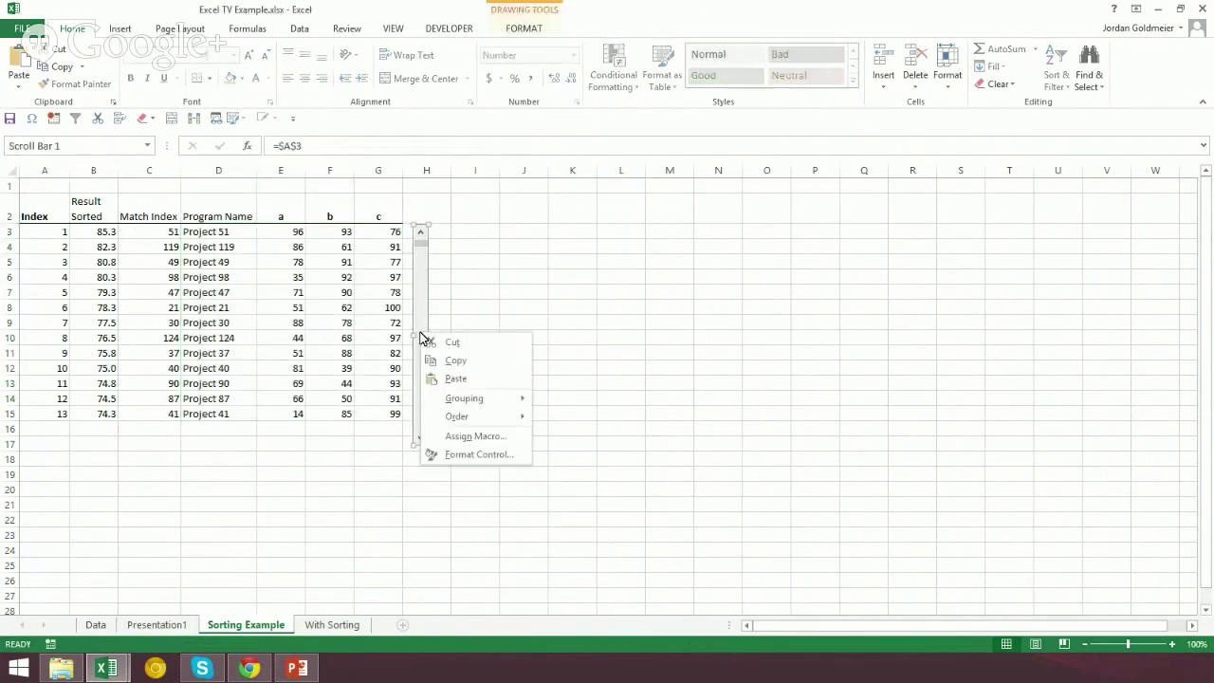
pyautogui.press('Escape')
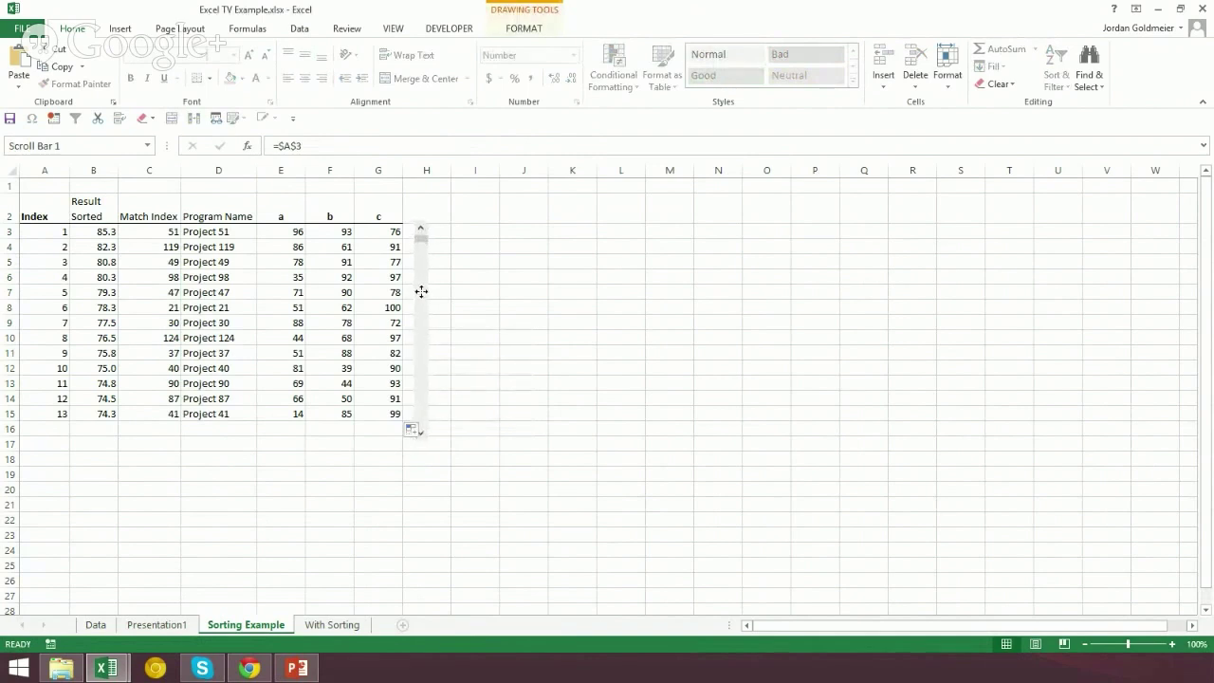
pyautogui.click(420, 295)
pyautogui.click(472, 275)
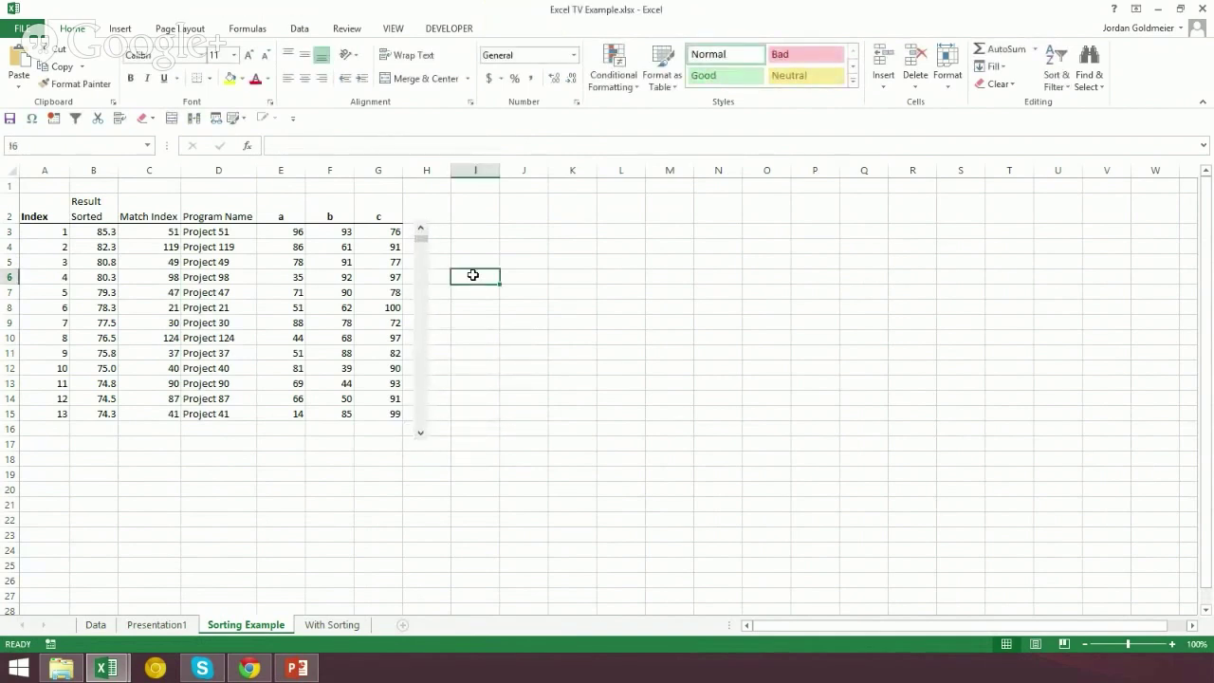
# - Scroll the sorted table down to start at index 7 and highlight the tied results in B11:B13
pyautogui.click(422, 437)
pyautogui.click(423, 436)
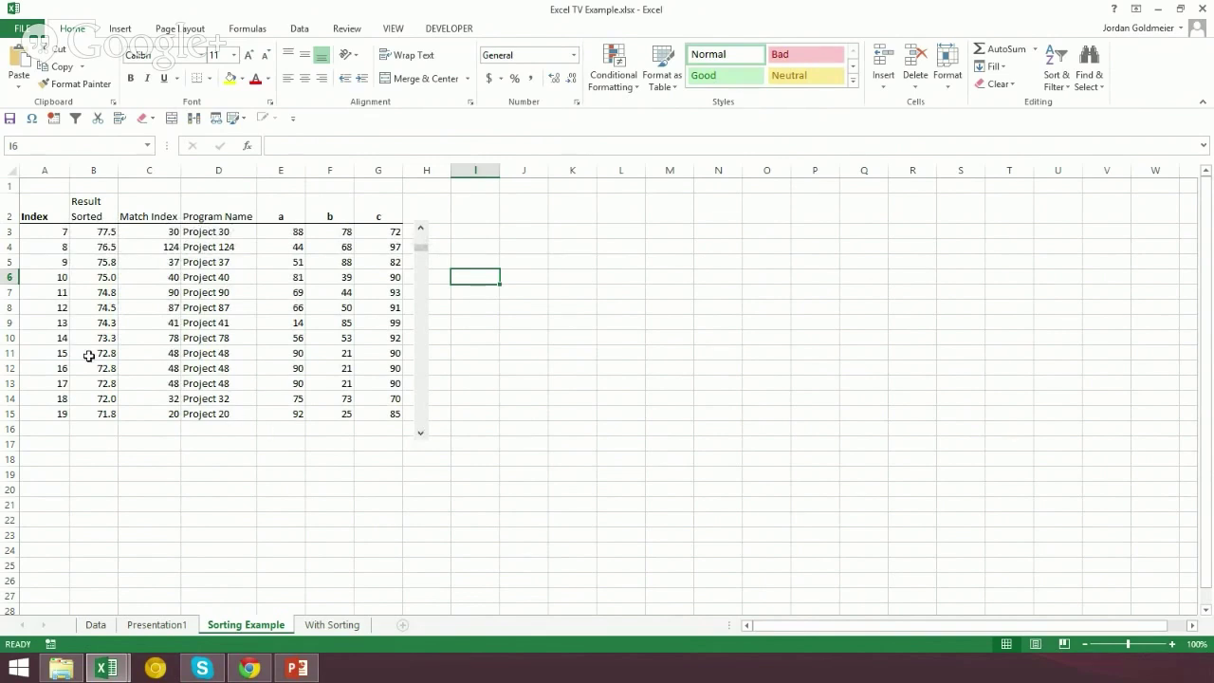
pyautogui.moveTo(88, 355); pyautogui.dragTo(105, 384)
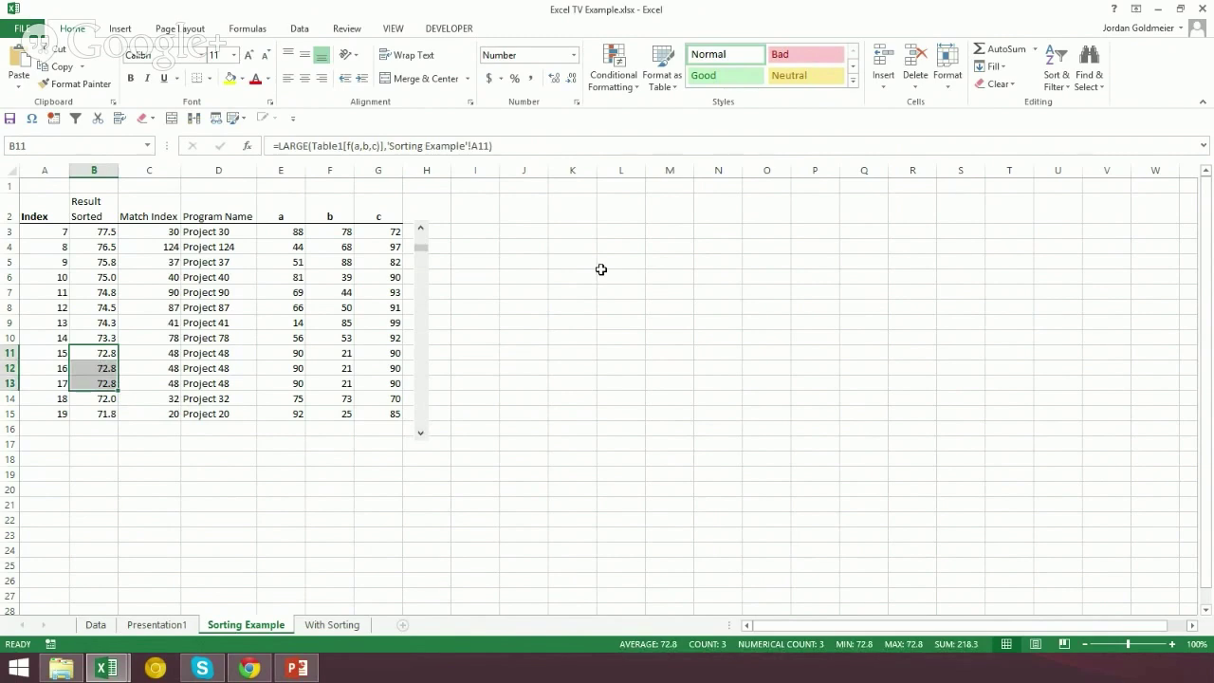
# - Open the With Sorting sheet and set Column To Sort On to a
pyautogui.click(325, 631)
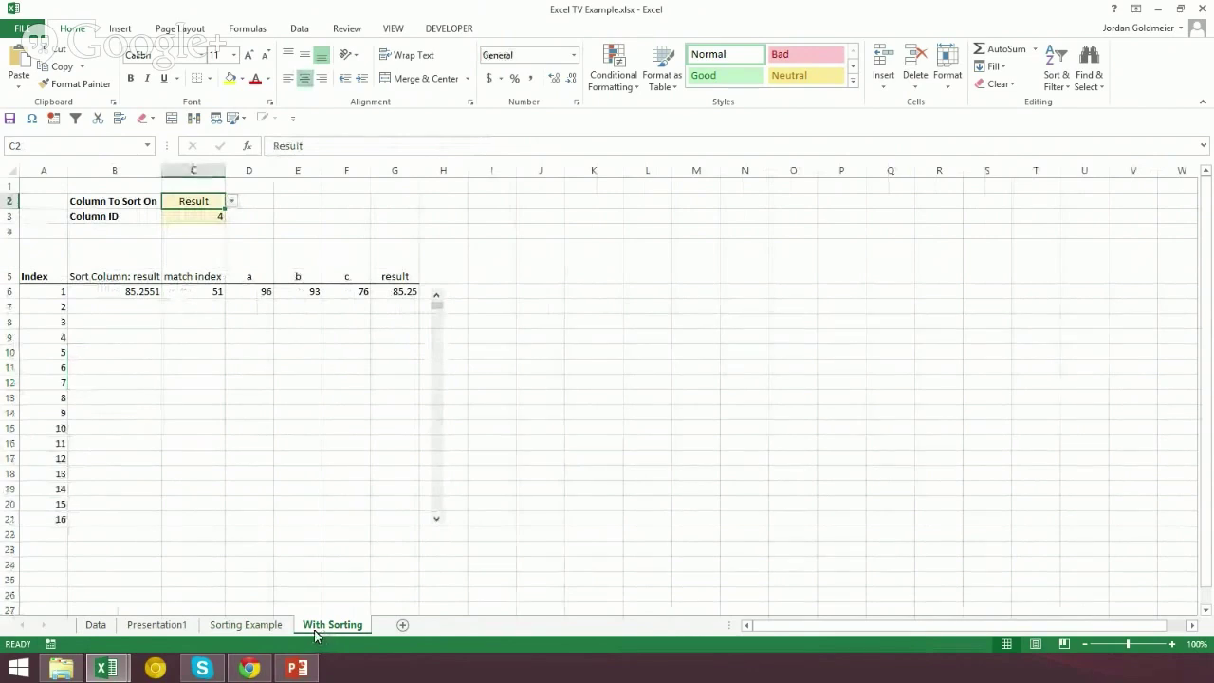
pyautogui.click(248, 228)
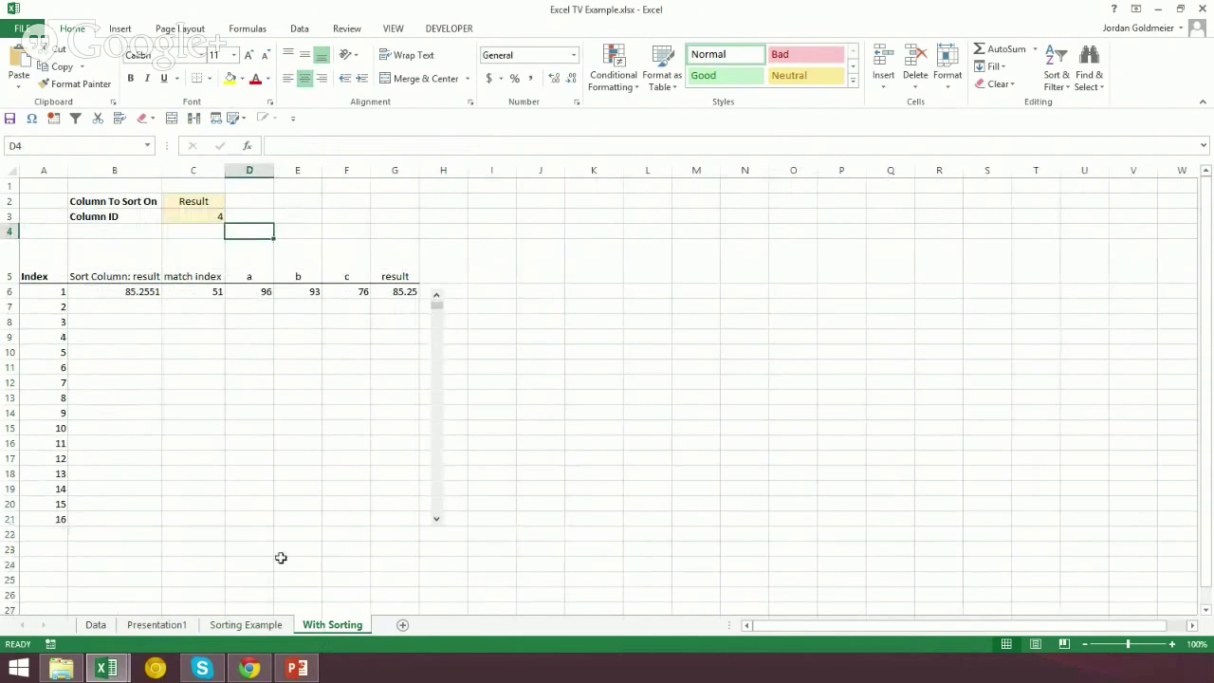
pyautogui.click(263, 626)
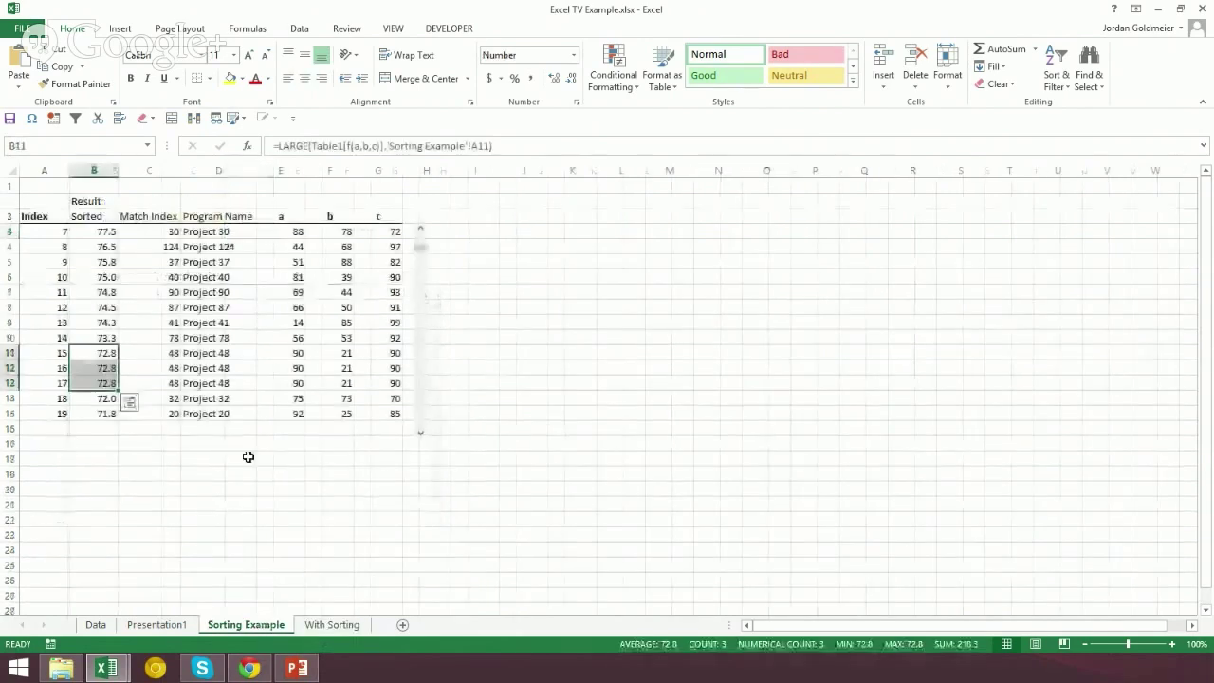
pyautogui.click(331, 625)
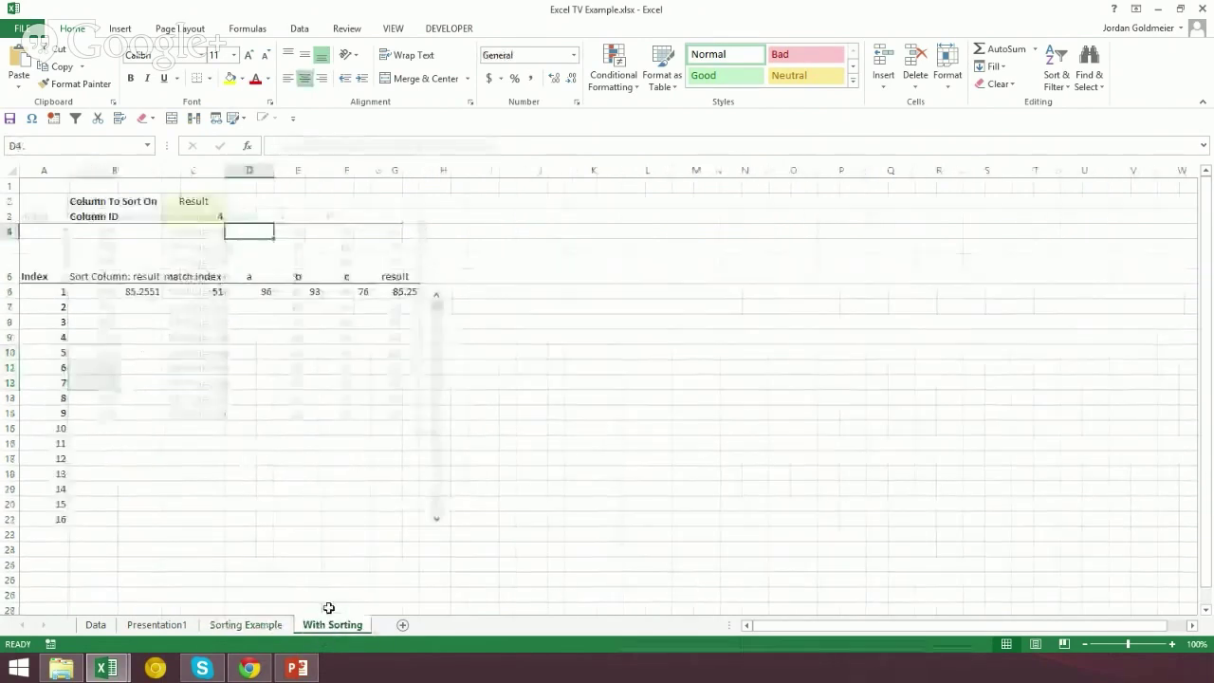
pyautogui.click(211, 200)
pyautogui.click(233, 202)
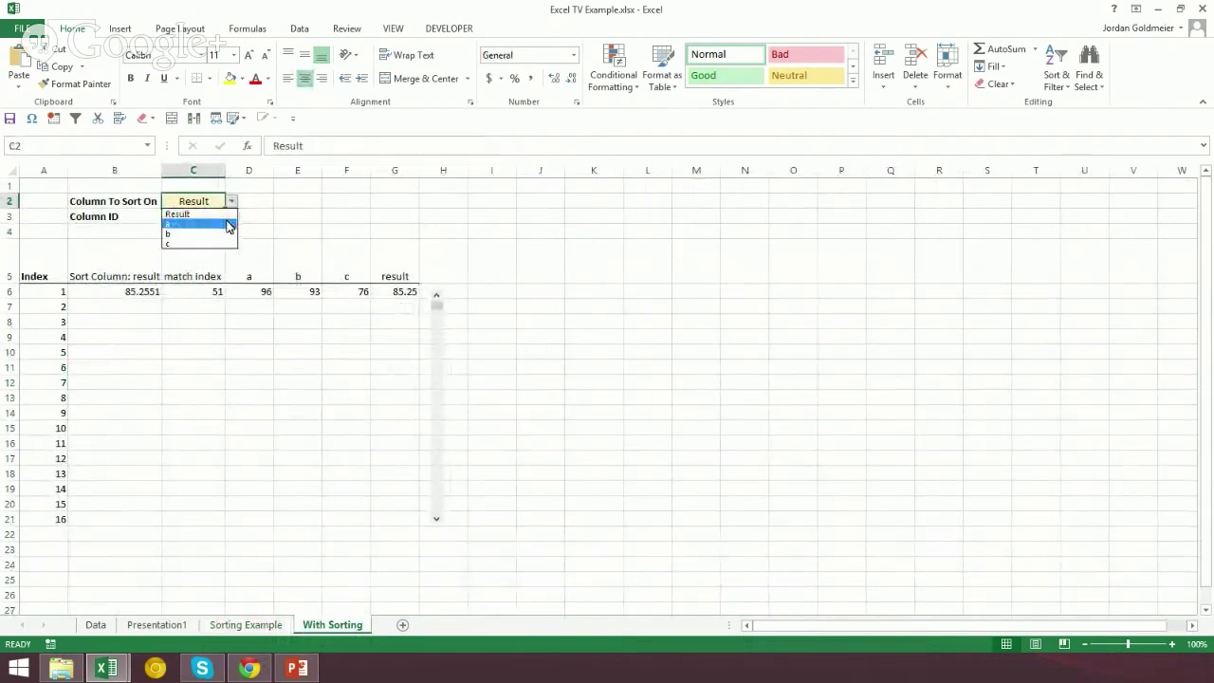
pyautogui.click(228, 224)
# - Examine the MATCH formula in Column ID cell C3 and the header range it references
pyautogui.click(221, 217)
pyautogui.click(365, 146)
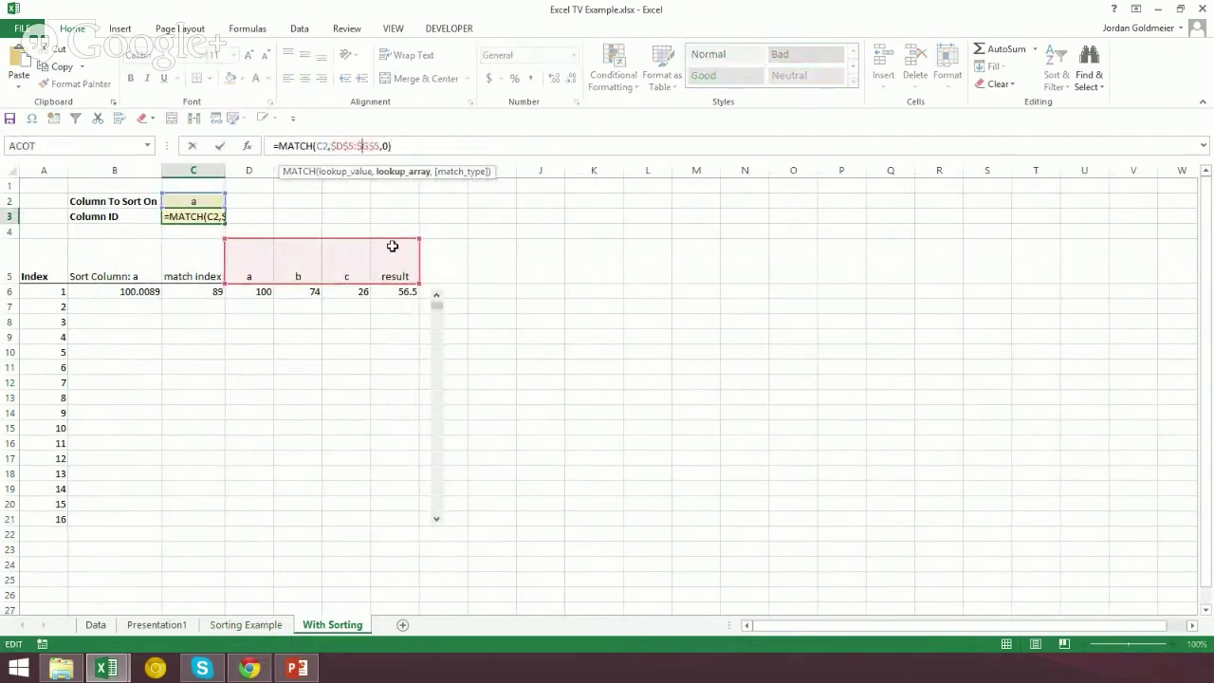
pyautogui.hotkey('ctrl', 'Return')
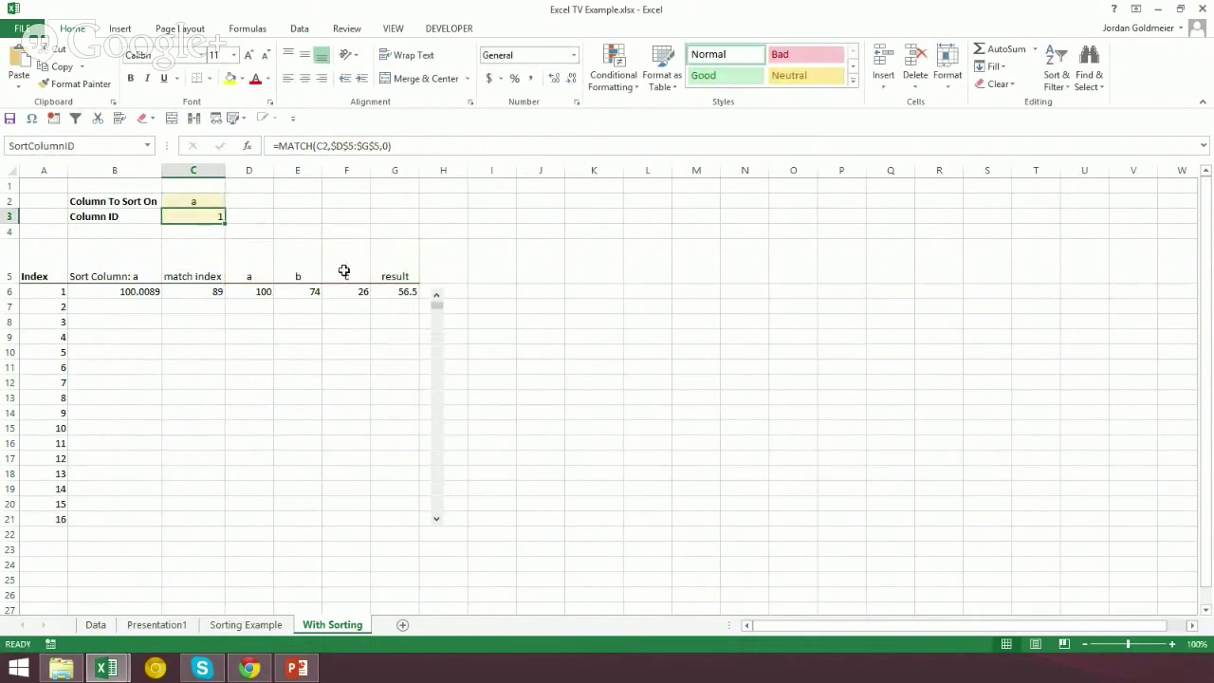
# - Test the Column To Sort On choice with b and c, and set it back to Result
pyautogui.click(219, 198)
pyautogui.click(233, 203)
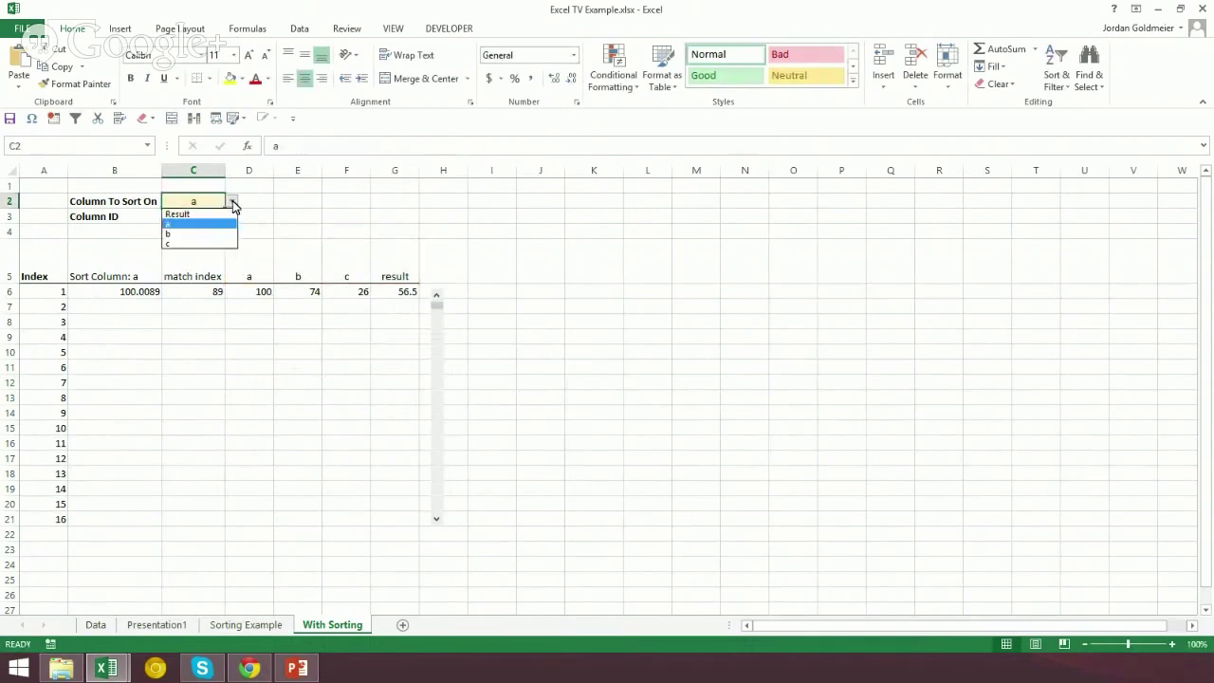
pyautogui.click(225, 234)
pyautogui.click(233, 203)
pyautogui.click(227, 244)
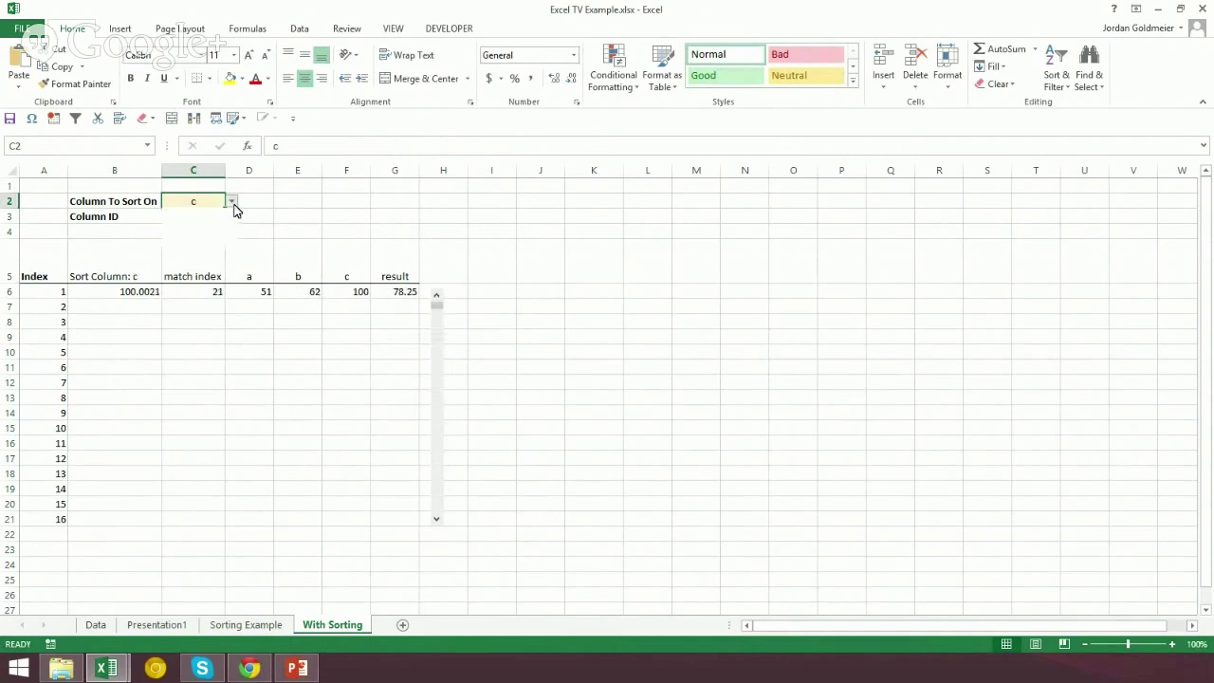
pyautogui.click(232, 203)
pyautogui.click(228, 215)
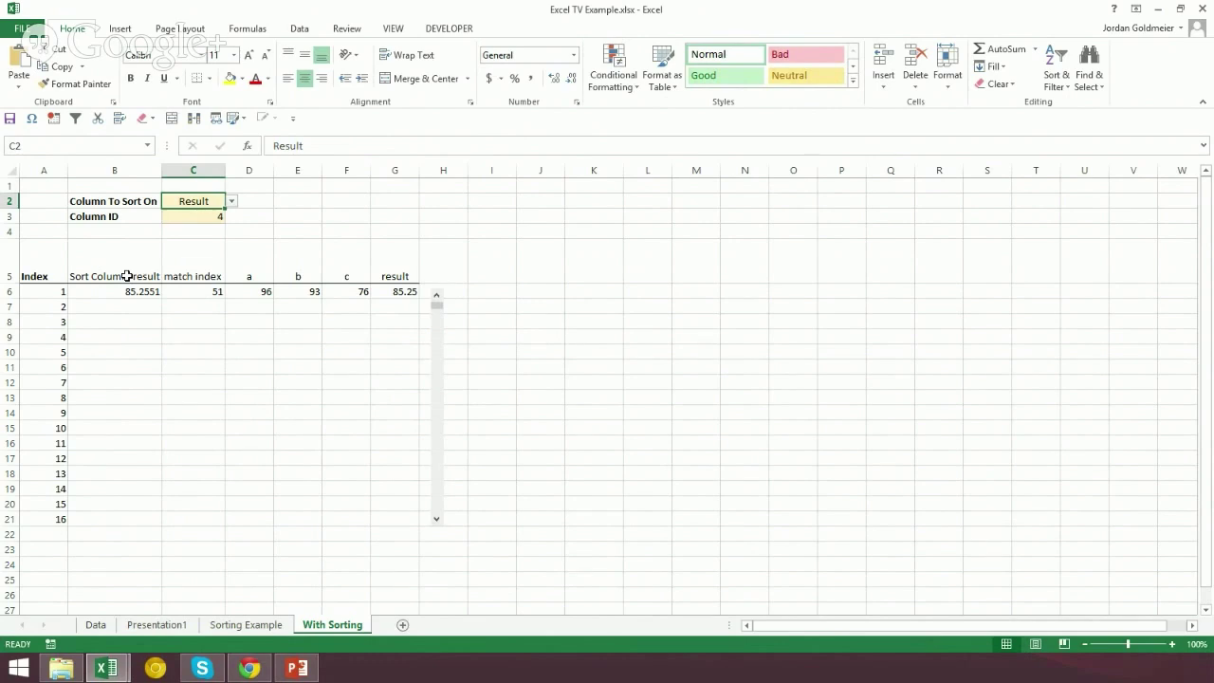
# - Examine the LARGE formula in B3 on the Sorting Example sheet and highlight the Result Sorted values in B3:B15
pyautogui.click(250, 627)
pyautogui.click(102, 232)
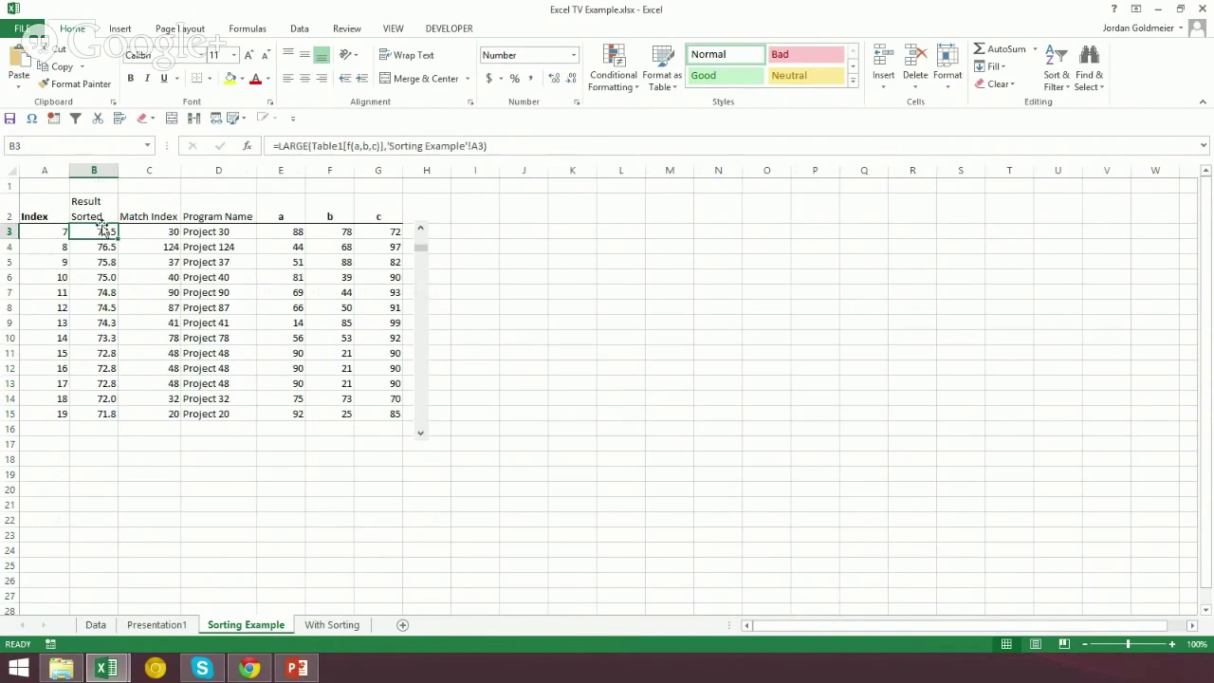
pyautogui.moveTo(103, 237); pyautogui.dragTo(102, 410)
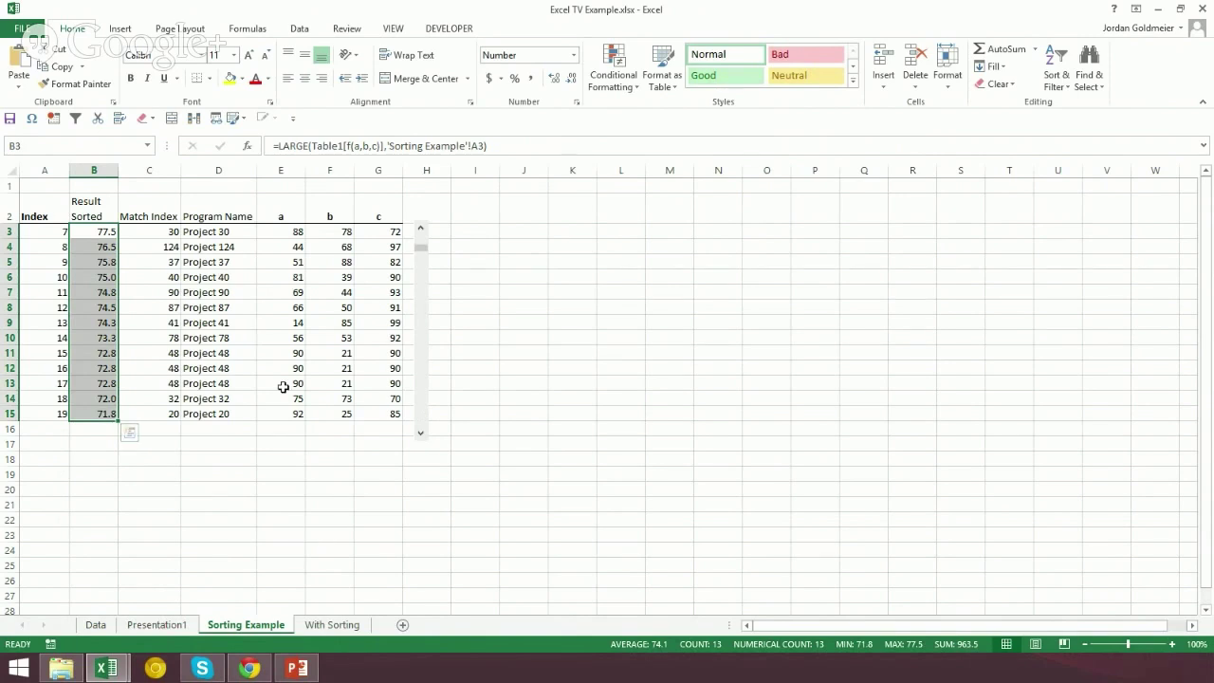
# - Show the Sort Column formula in cell G4 of the Data sheet
pyautogui.click(96, 625)
pyautogui.scroll(15, 405, 404)
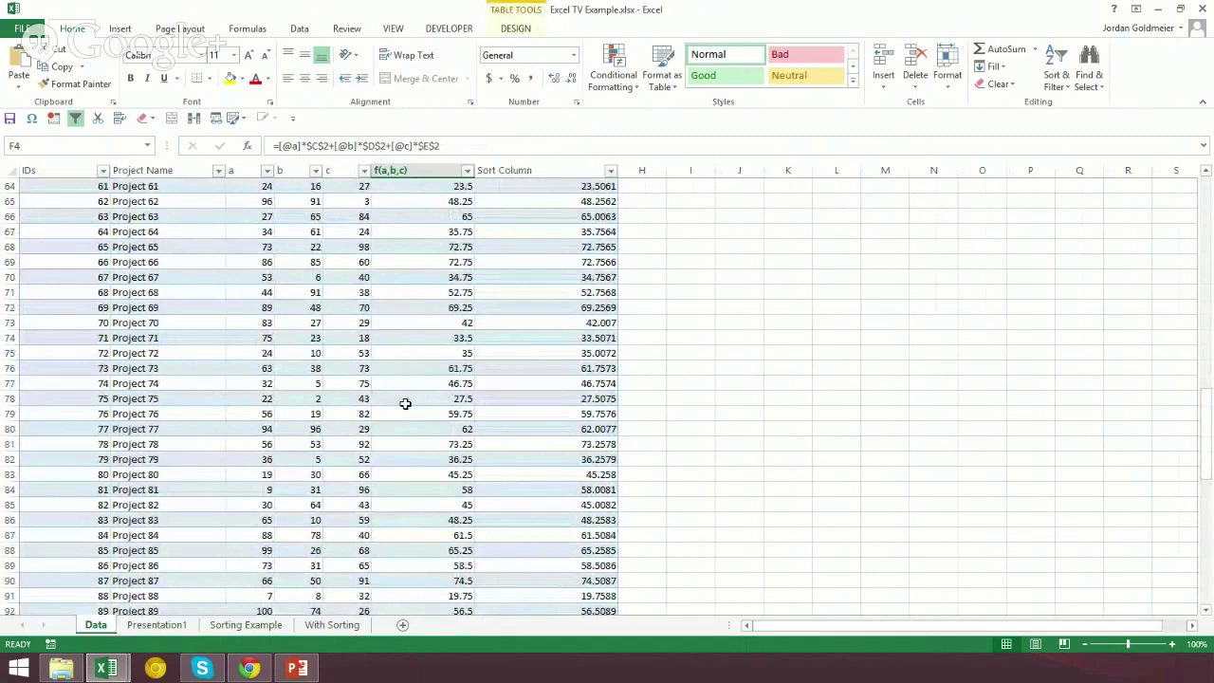
pyautogui.scroll(20, 406, 404)
pyautogui.click(542, 232)
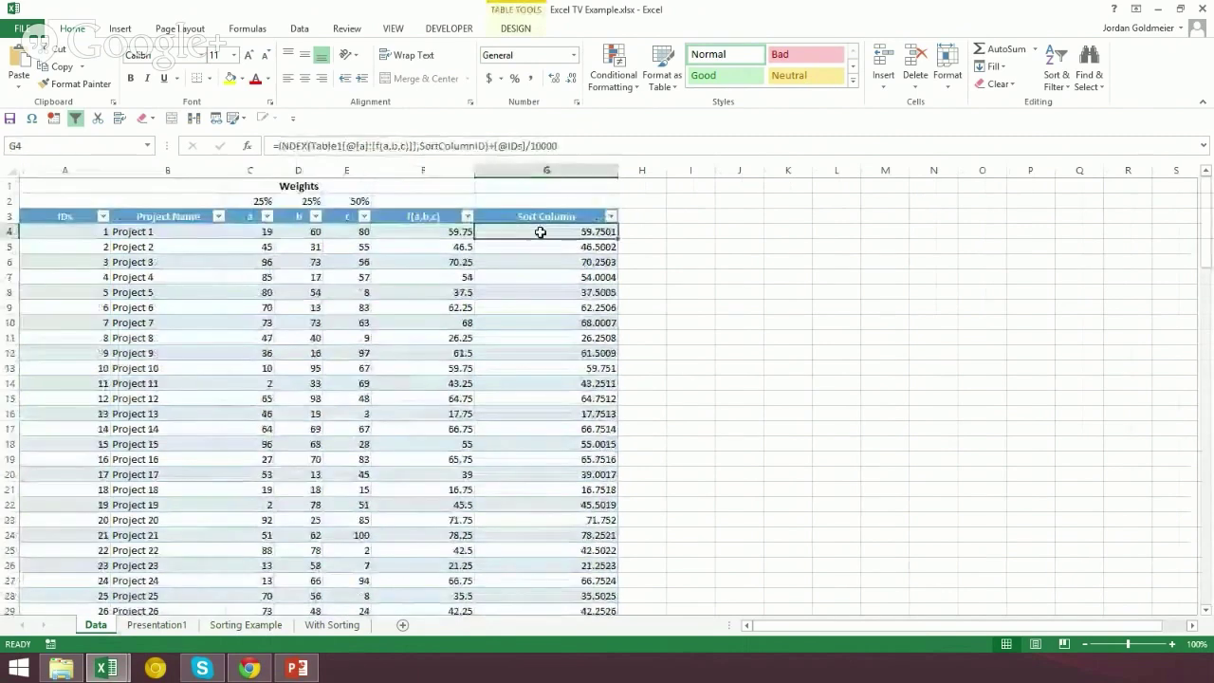
pyautogui.click(495, 146)
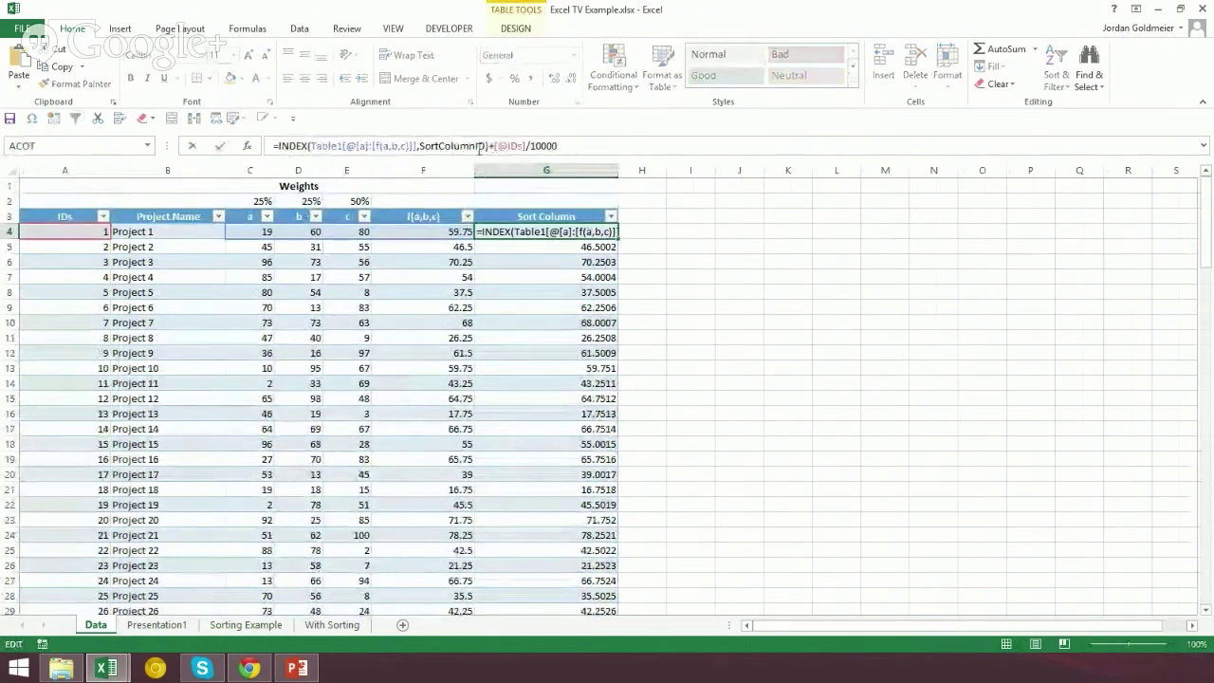
pyautogui.moveTo(489, 146); pyautogui.dragTo(529, 146)
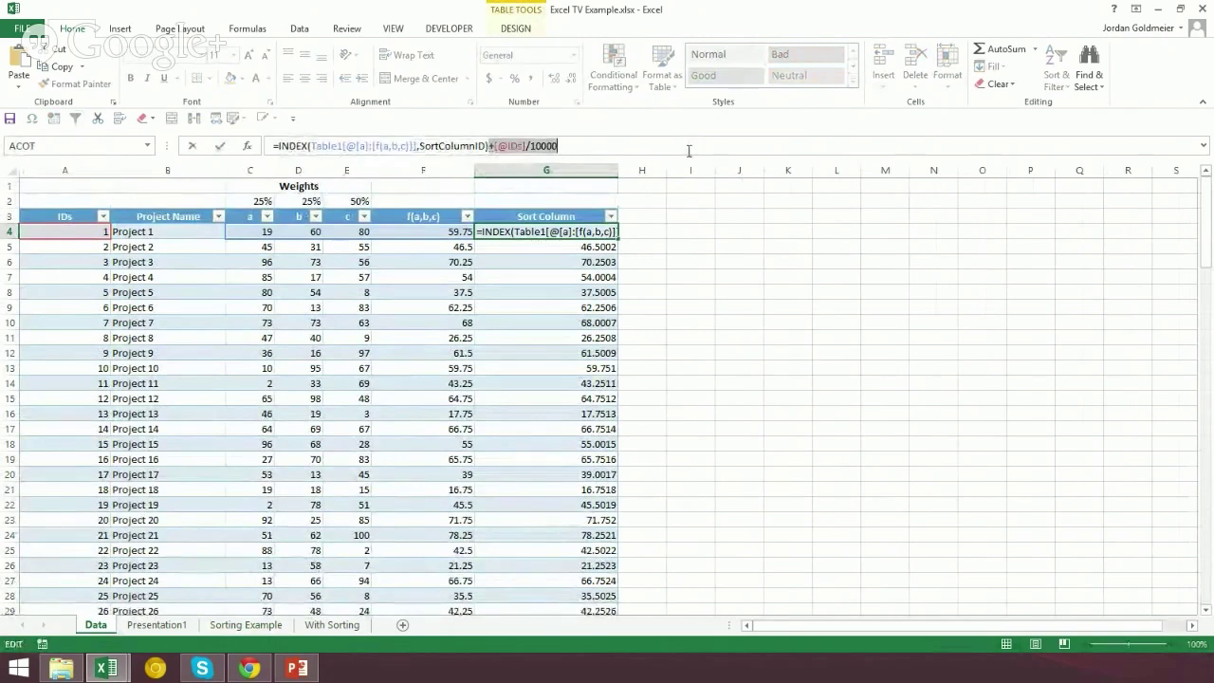
pyautogui.press('Delete')
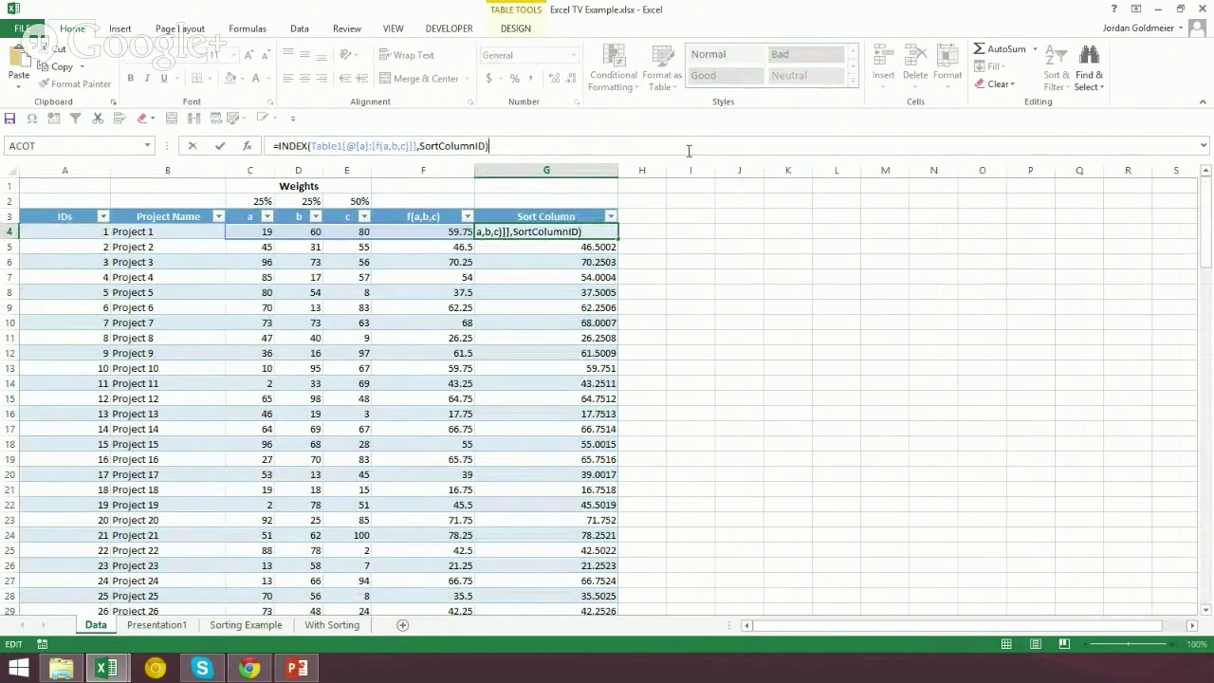
pyautogui.hotkey('shift', 'Home')
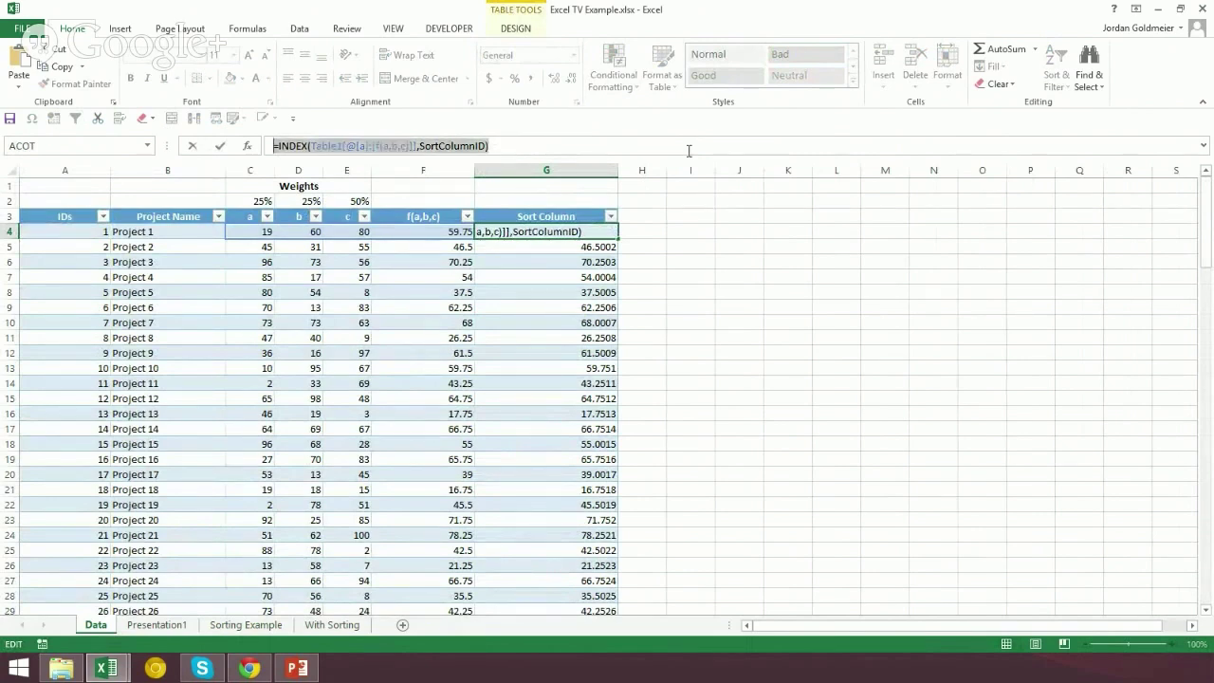
pyautogui.press('Delete')
pyautogui.press('Escape')
pyautogui.press('Left')
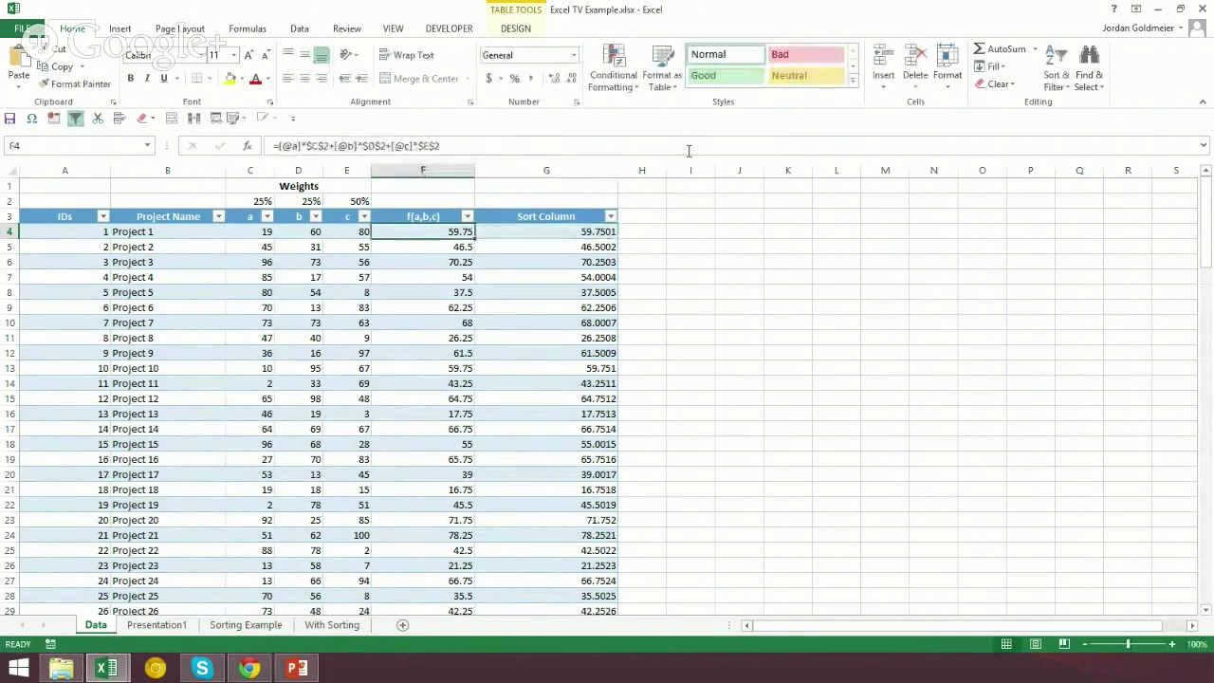
pyautogui.press('Left')
pyautogui.press('Left')
pyautogui.press('Right')
pyautogui.press('Right')
pyautogui.press('Left')
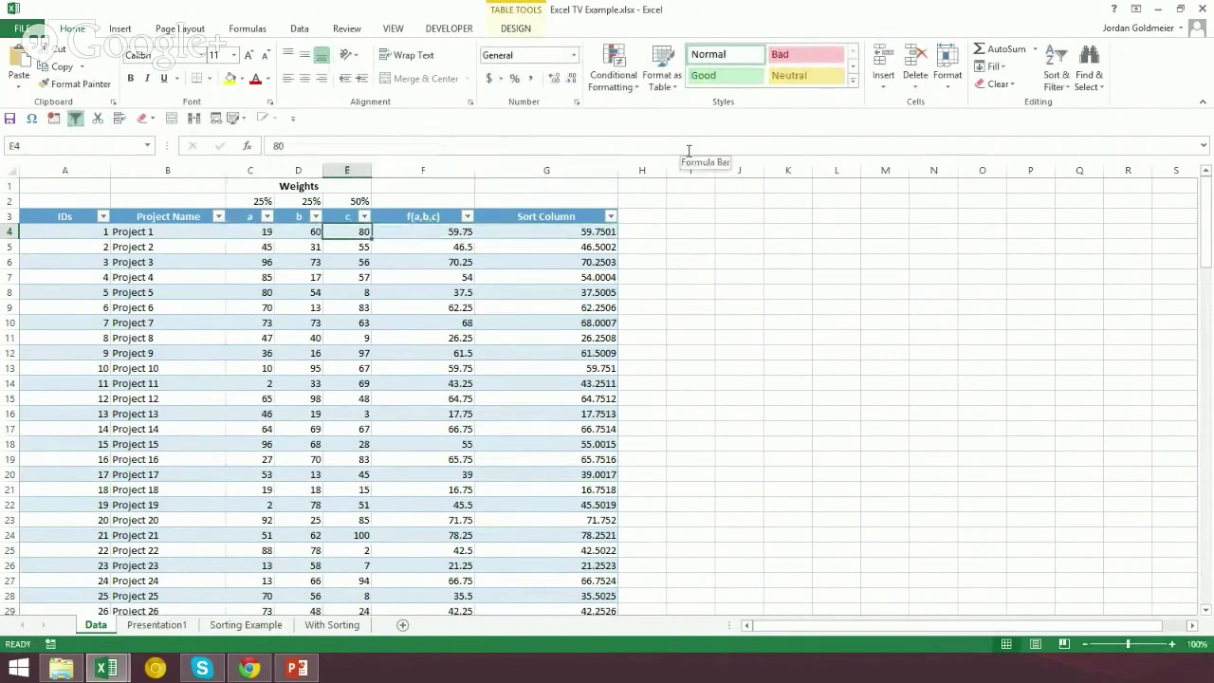
pyautogui.press('Right')
pyautogui.press('Right')
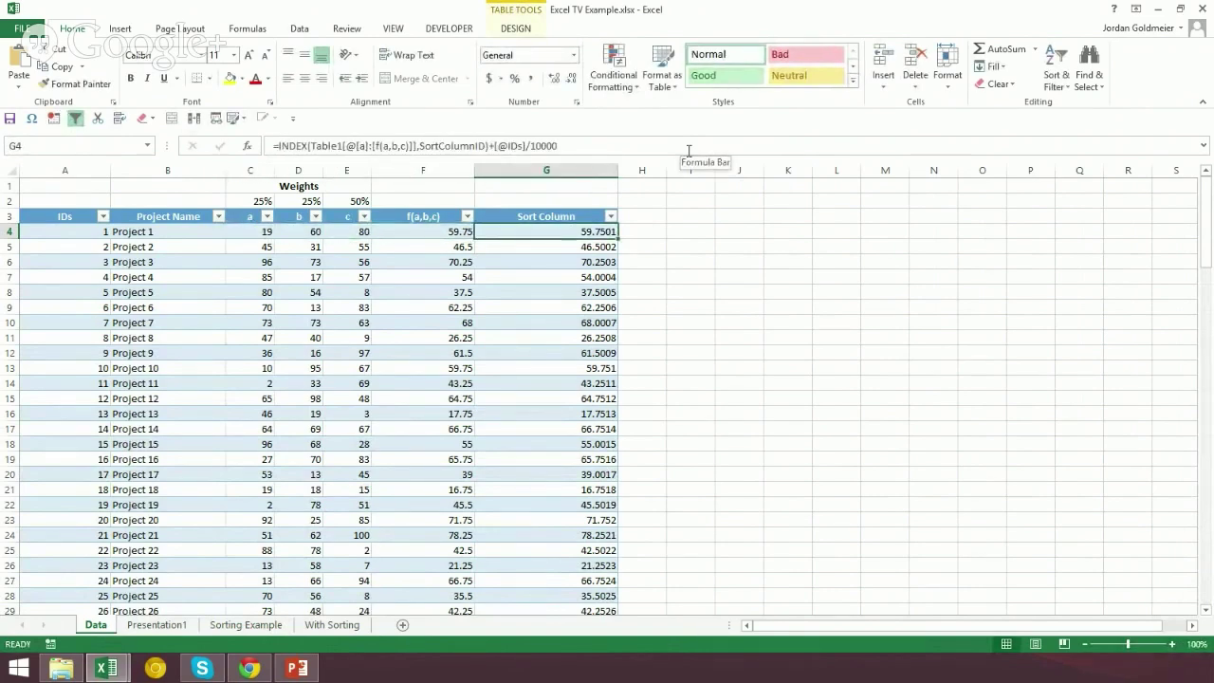
# - Clear all formulas from the table's Sort Column, from G4 down, keeping its header
pyautogui.hotkey('ctrl', 'shift', 'Down')
pyautogui.press('Delete')
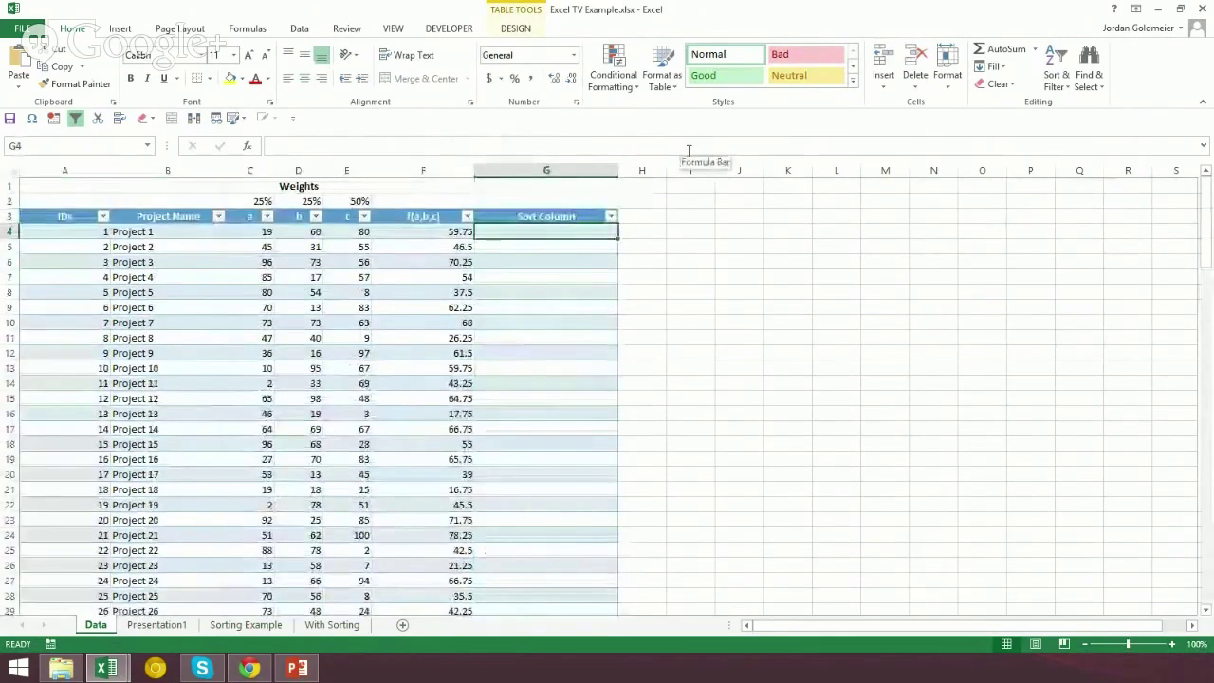
pyautogui.write('=')
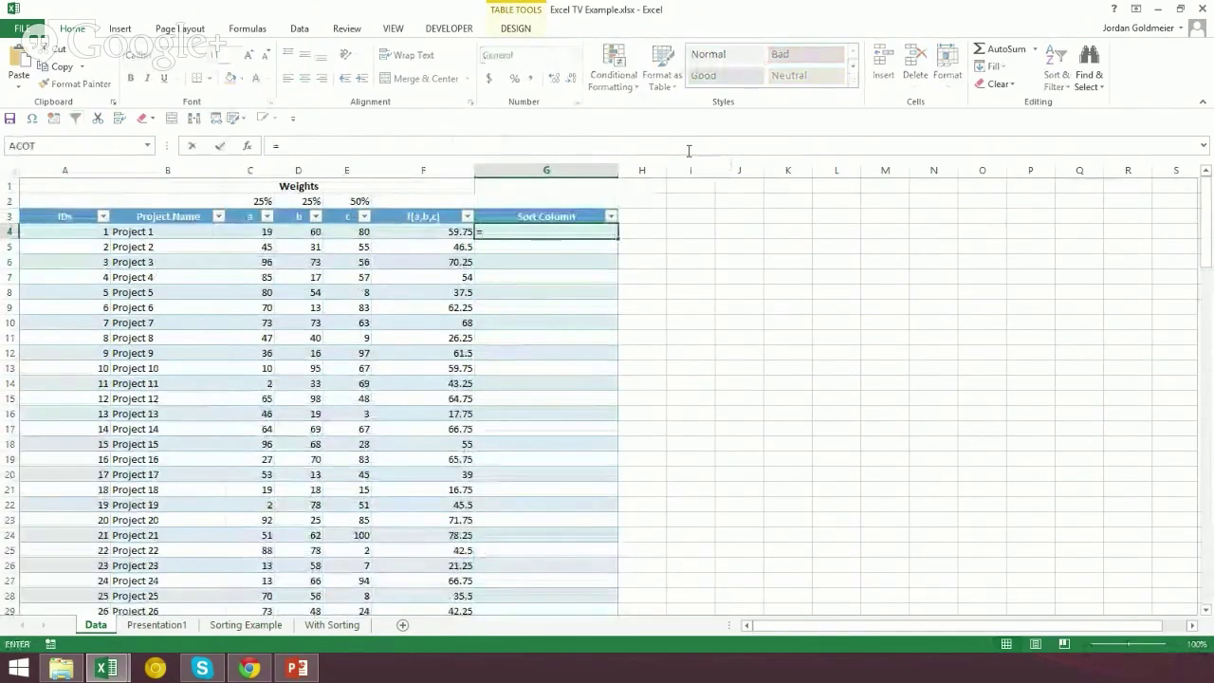
pyautogui.press('Escape')
pyautogui.hotkey('ctrl', 'z')
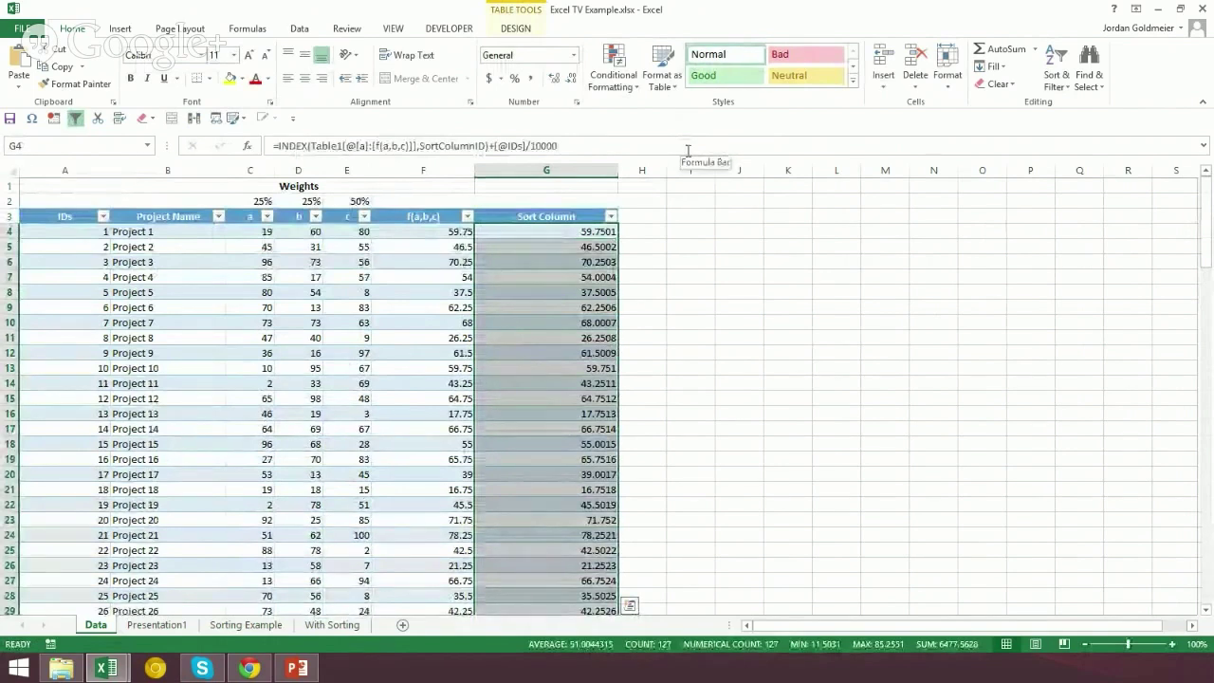
pyautogui.press('Delete')
pyautogui.click(580, 232)
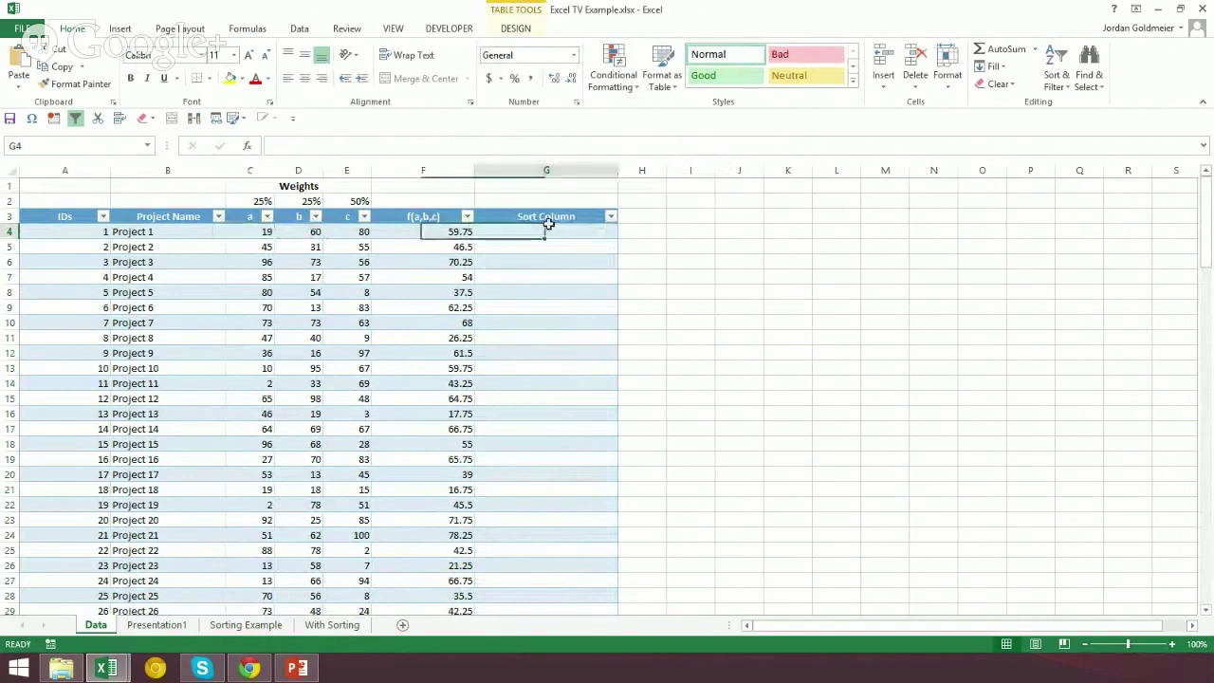
# - Fill the Sort Column with =INDEX(Table1[@[a]:[f(a,b,c)]],SortColumnID), entered in G4 and referencing the Column ID cell on With Sorting
pyautogui.write('=index(')
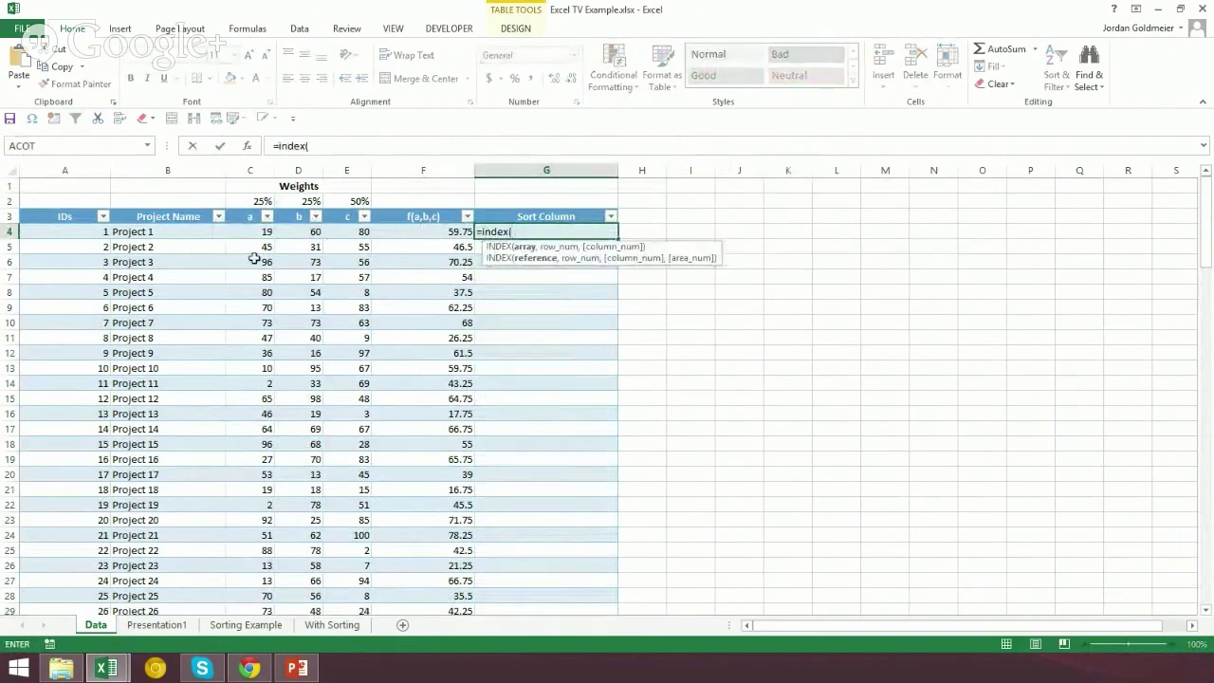
pyautogui.moveTo(244, 233); pyautogui.dragTo(428, 236)
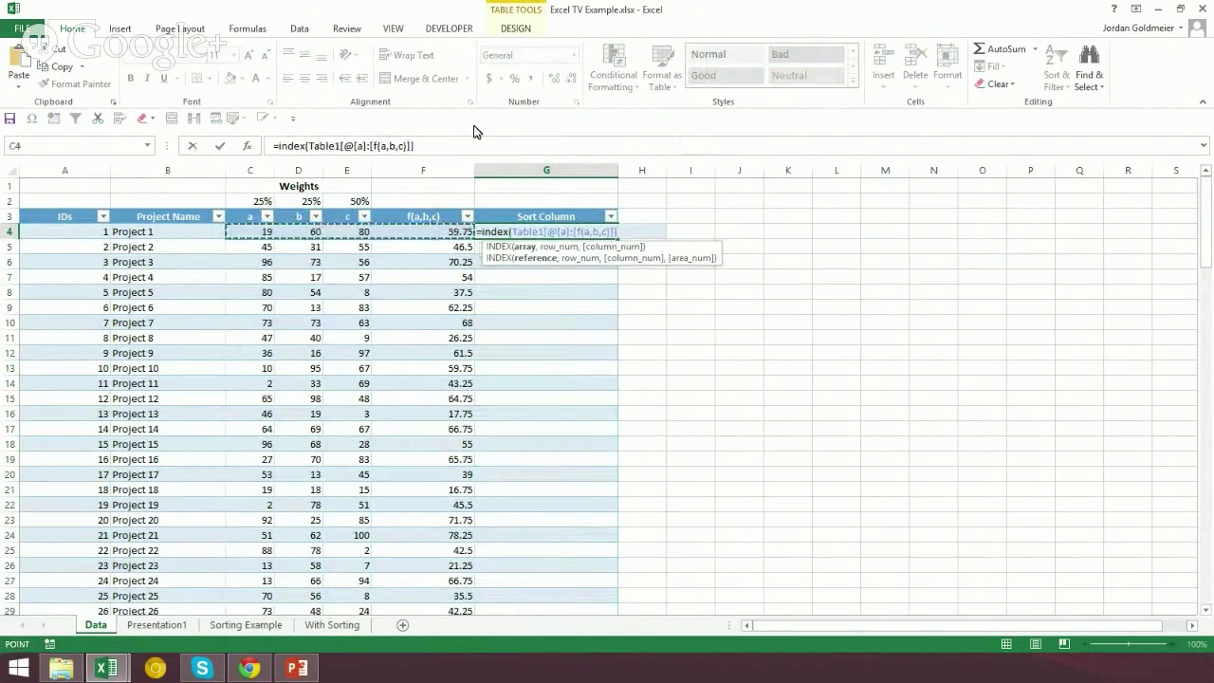
pyautogui.write(',')
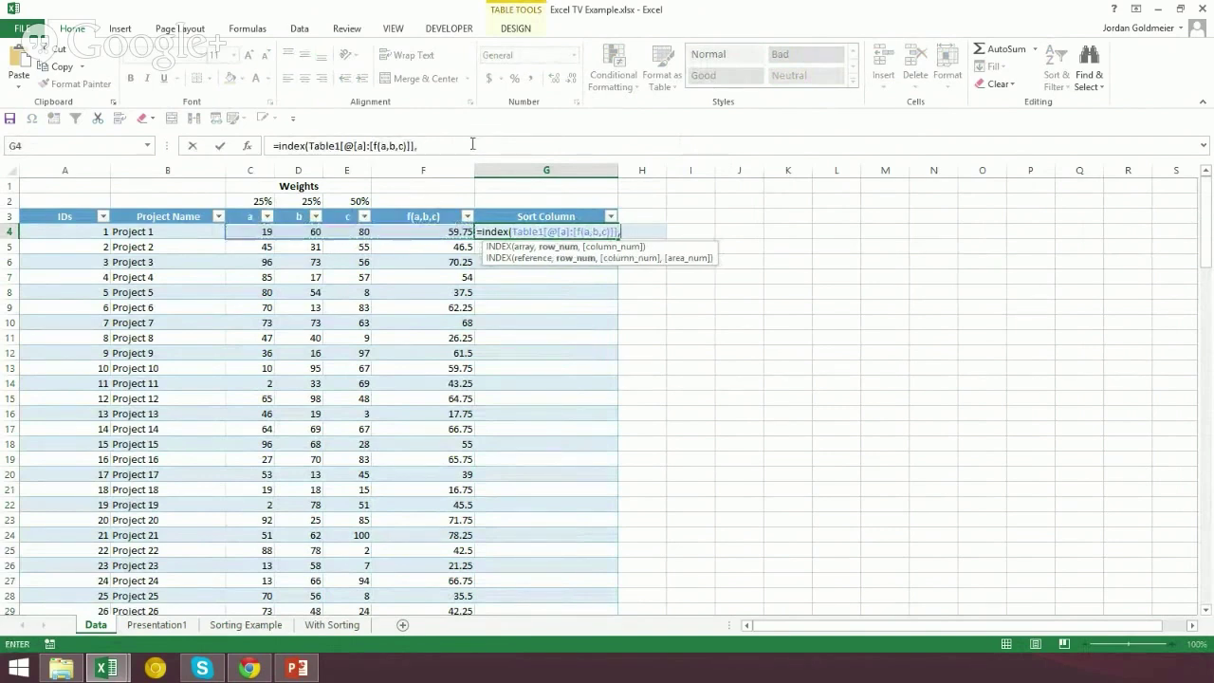
pyautogui.click(242, 625)
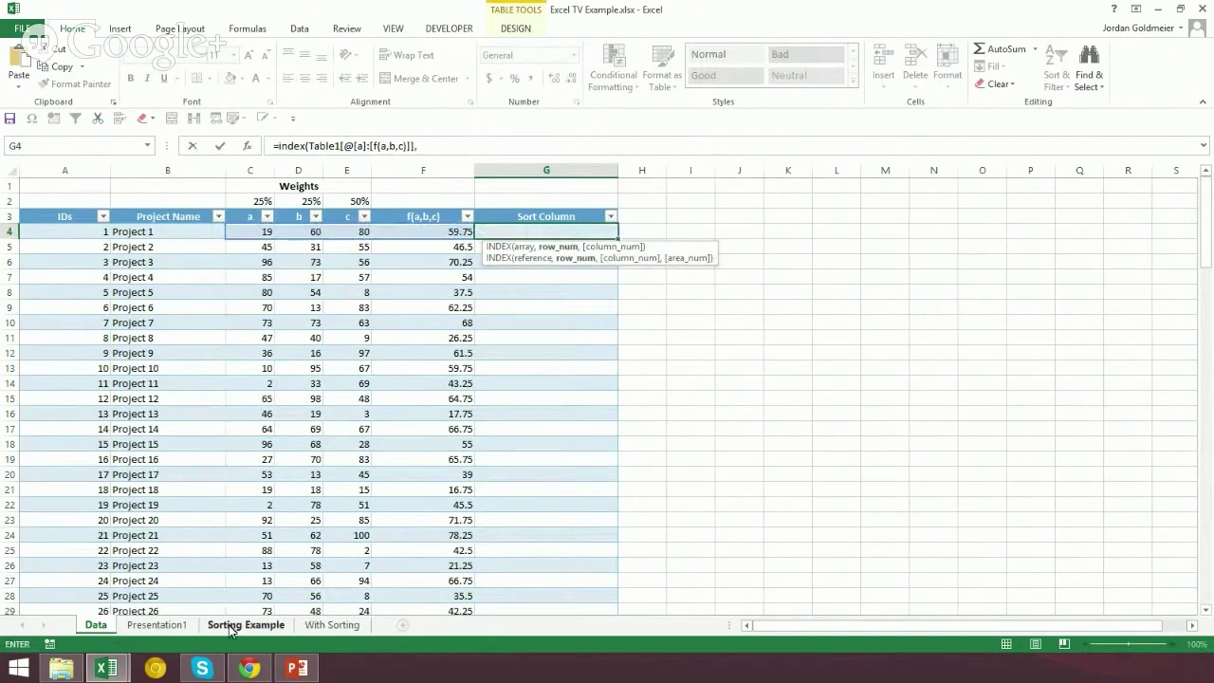
pyautogui.click(315, 630)
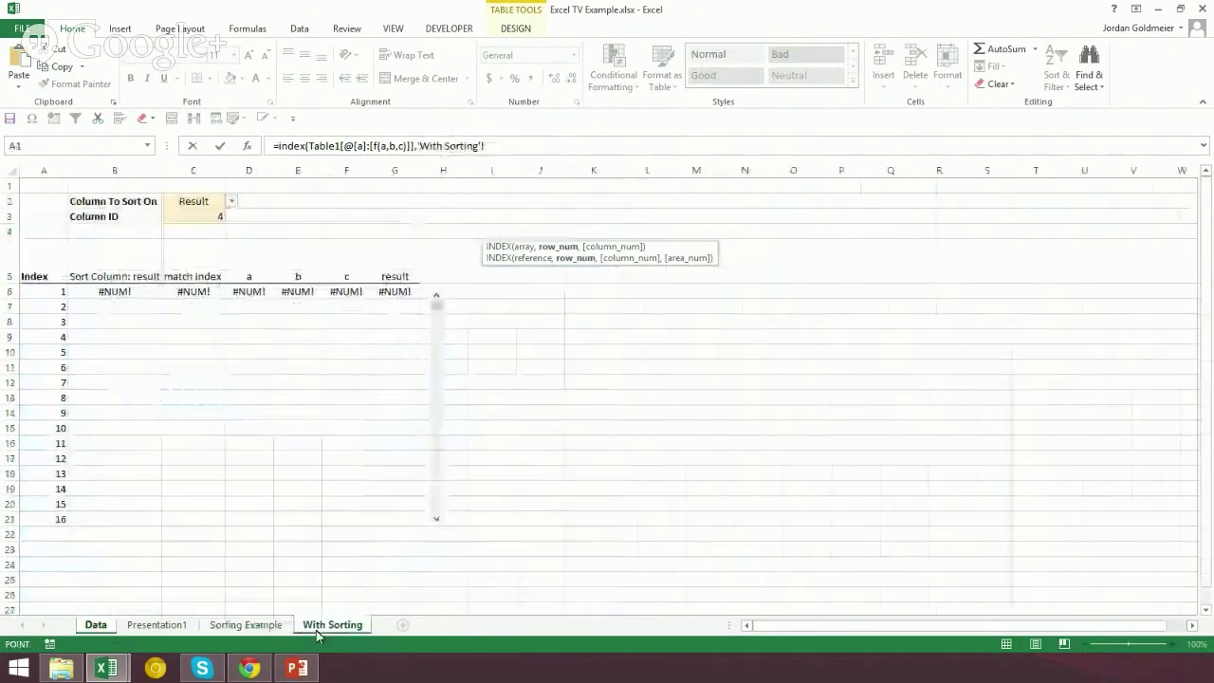
pyautogui.click(201, 217)
pyautogui.write(')')
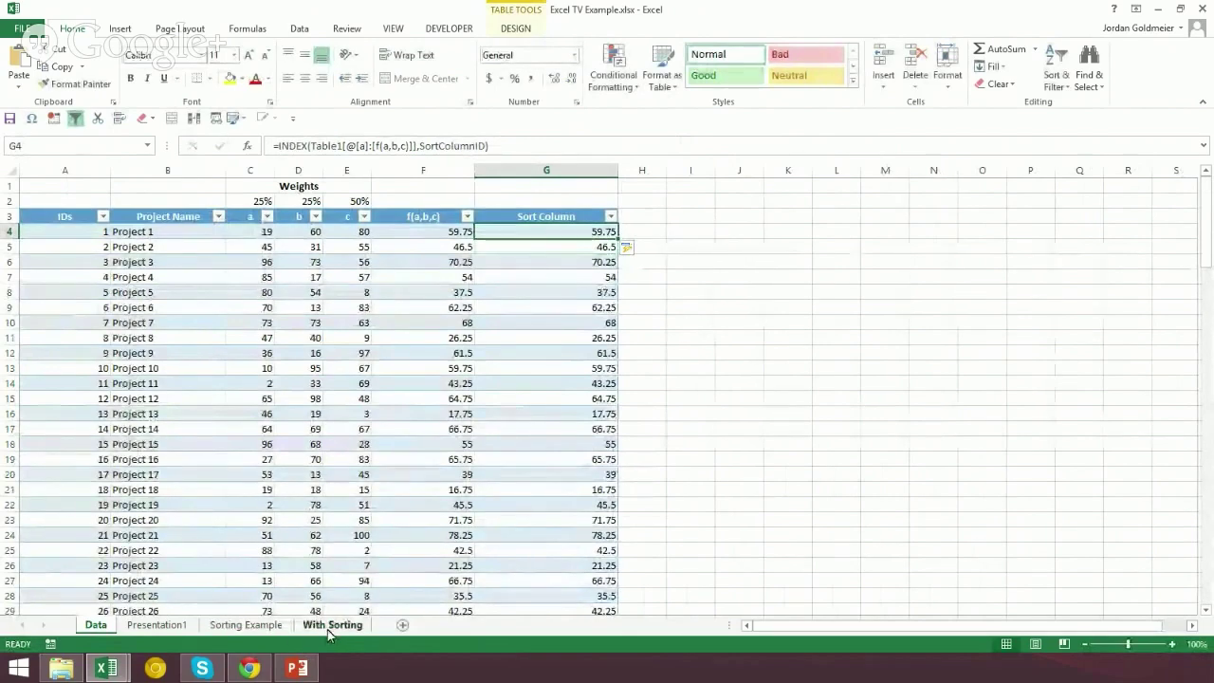
# - Move the With Sorting sheet directly after the Data sheet
pyautogui.click(269, 628)
pyautogui.click(327, 627)
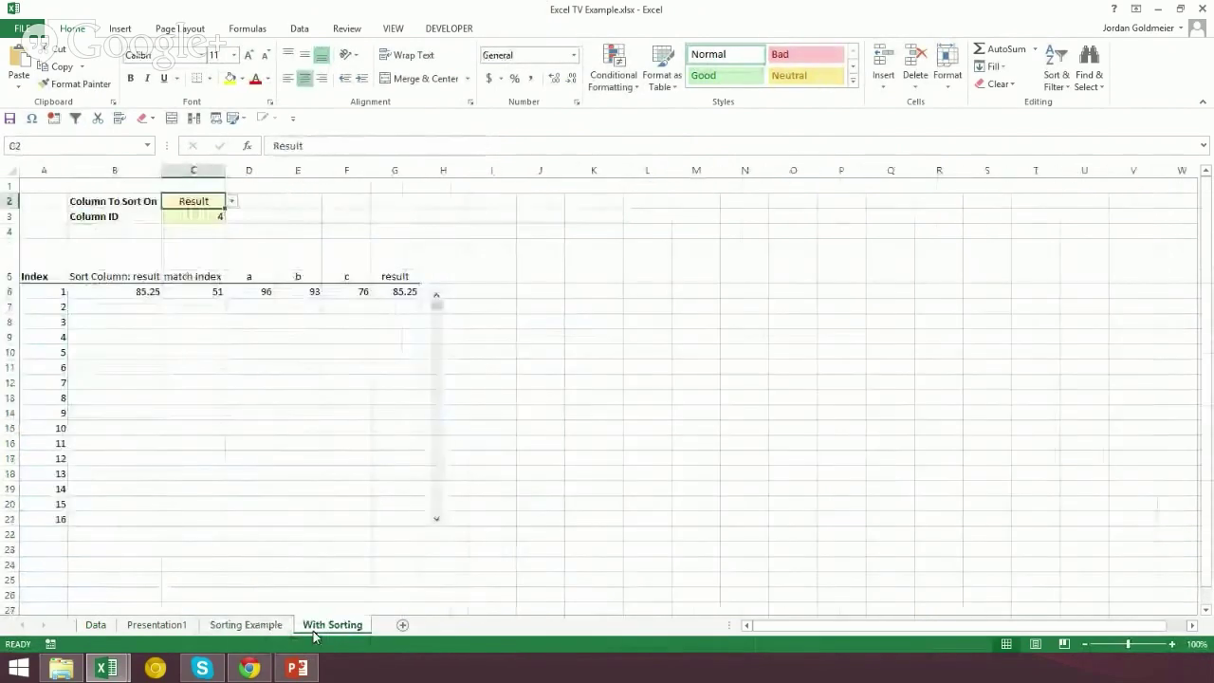
pyautogui.moveTo(142, 628); pyautogui.dragTo(142, 628)
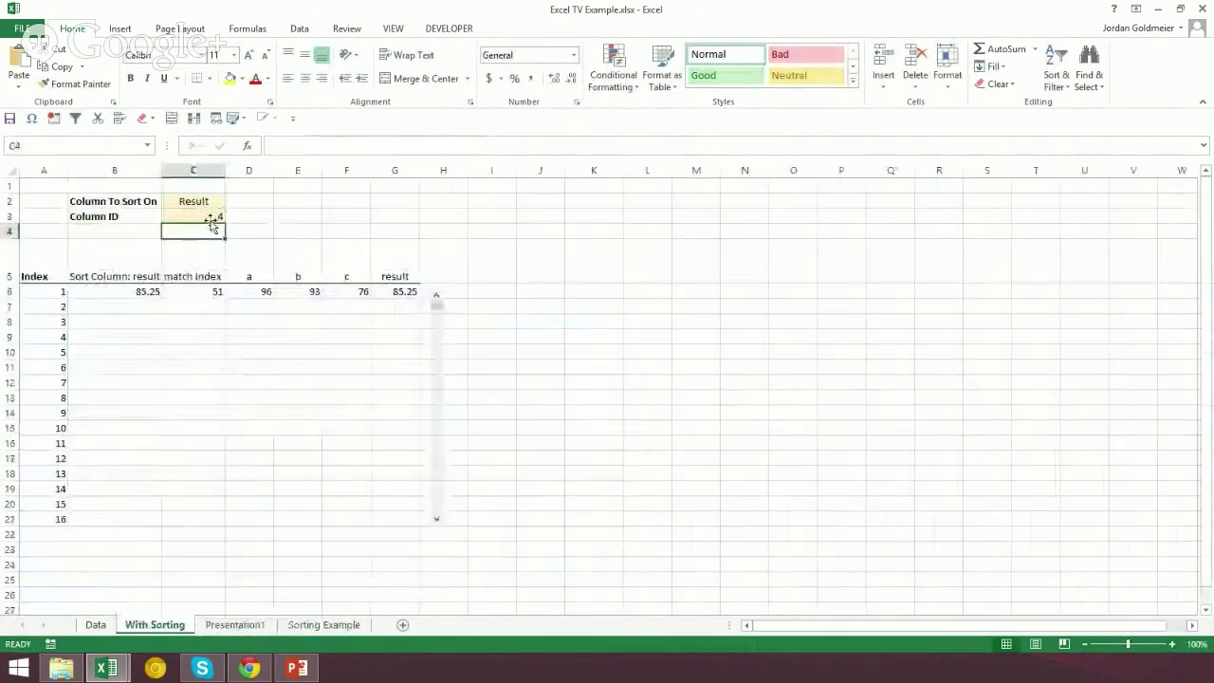
# - Set Column To Sort On to b on the With Sorting sheet
pyautogui.click(209, 217)
pyautogui.click(96, 625)
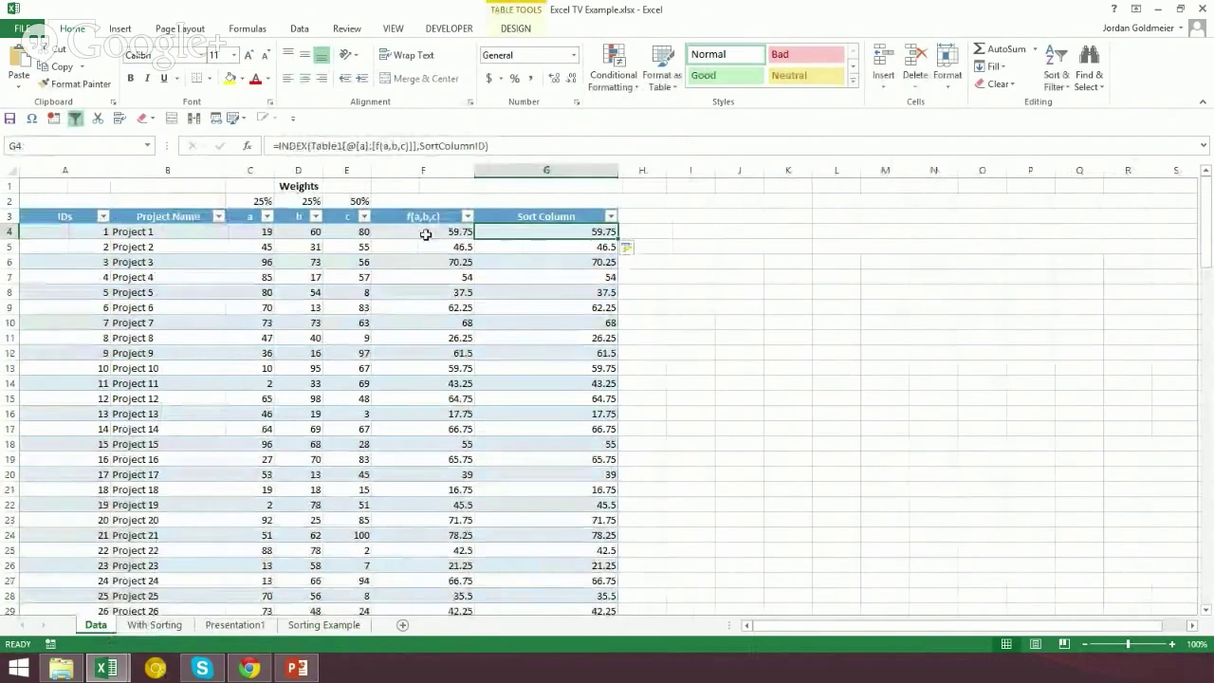
pyautogui.click(153, 626)
pyautogui.click(216, 201)
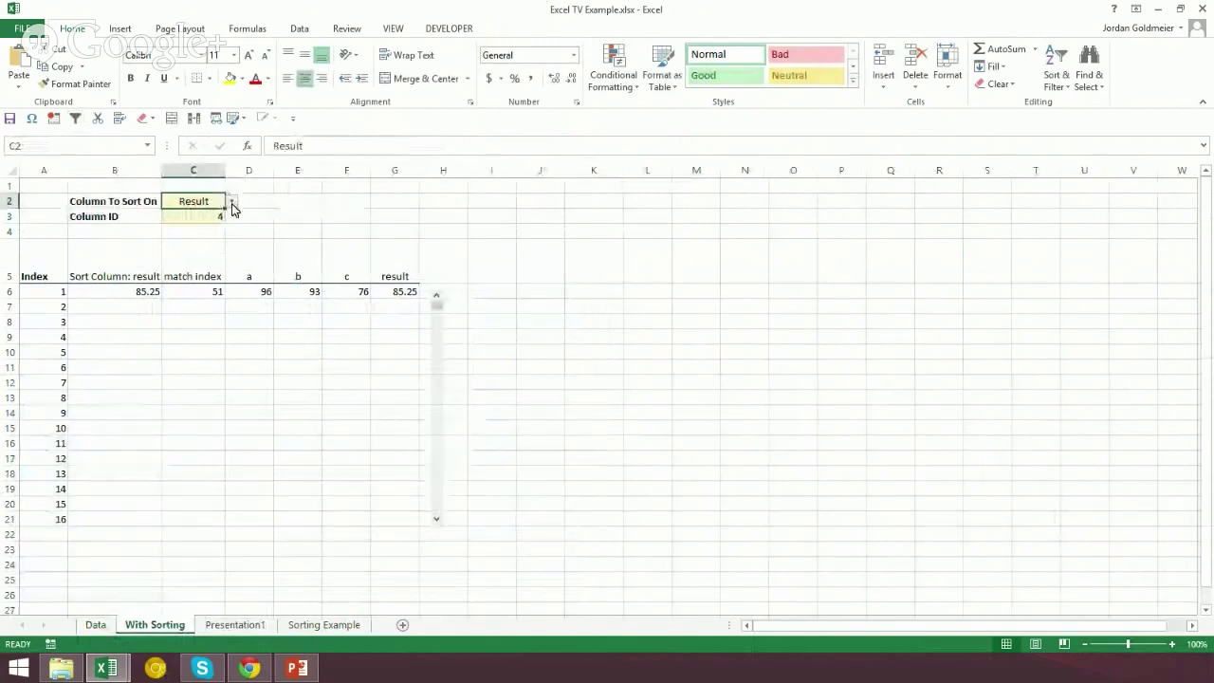
pyautogui.click(230, 201)
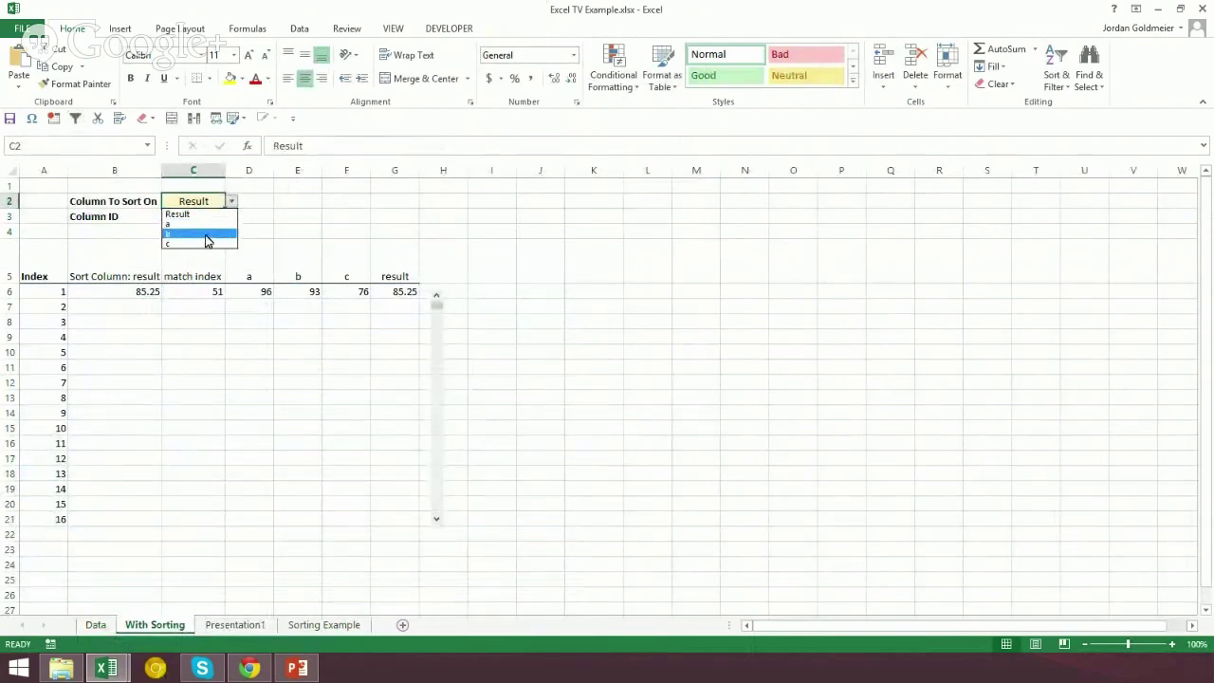
pyautogui.click(205, 234)
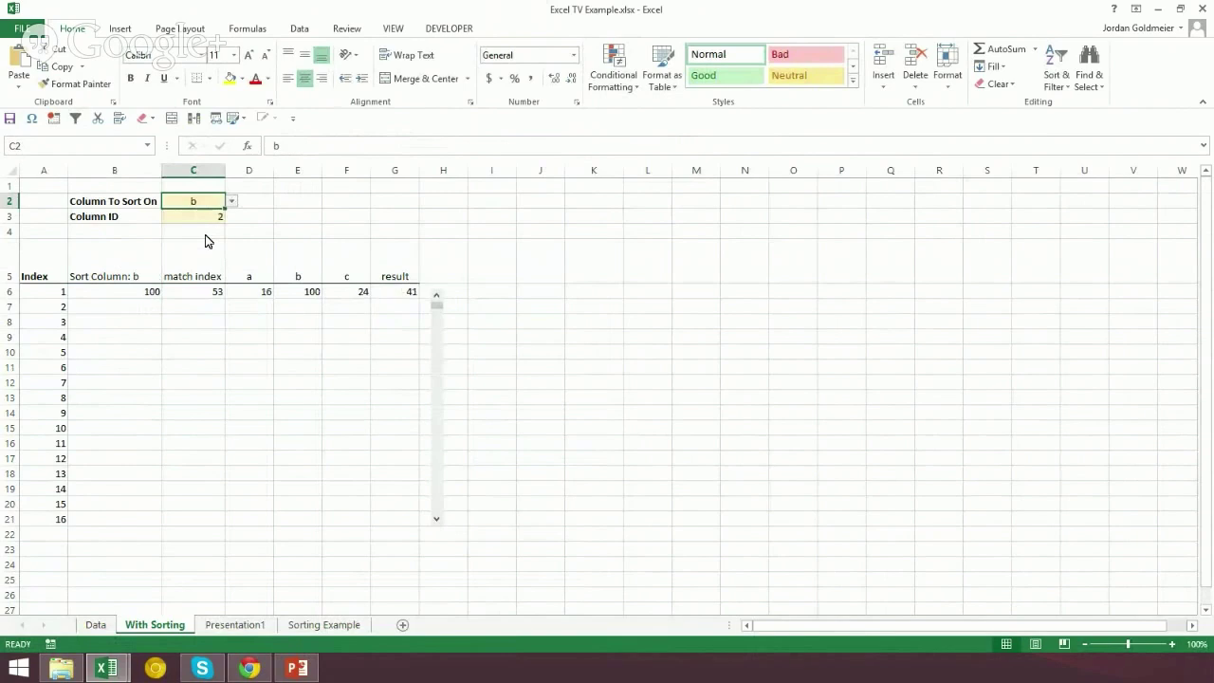
# - Compare the b values with the Sort Column values for Project 2 and Project 3 on the Data sheet
pyautogui.click(95, 625)
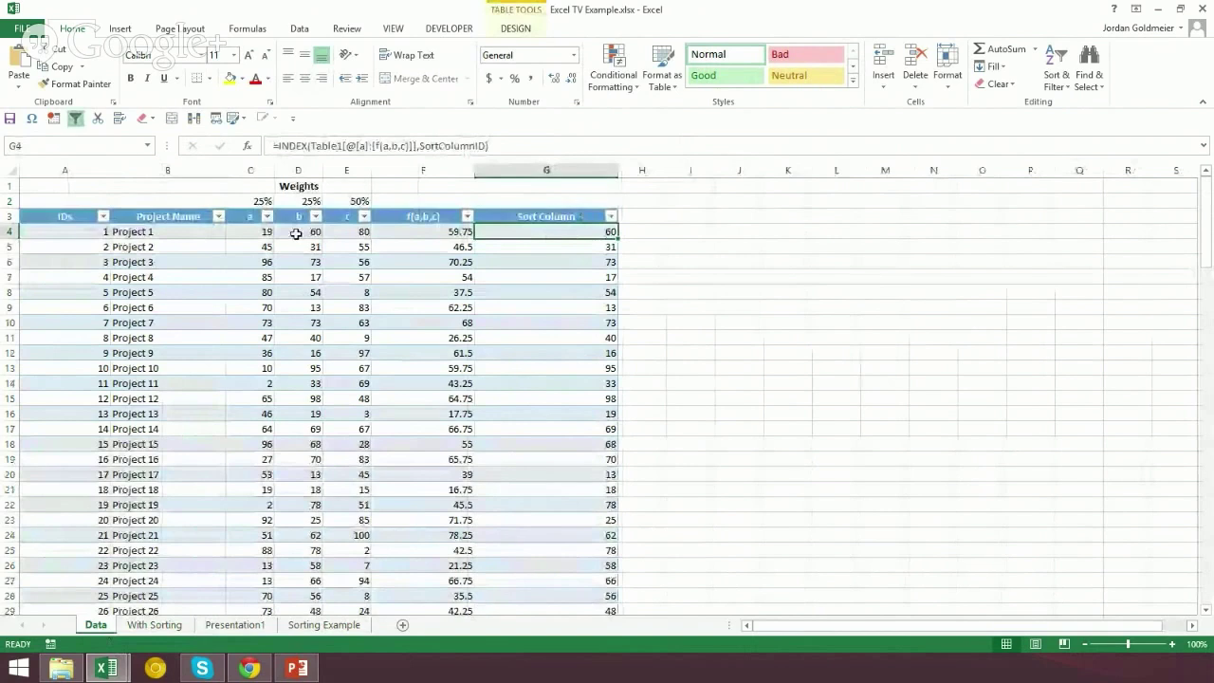
pyautogui.click(296, 246)
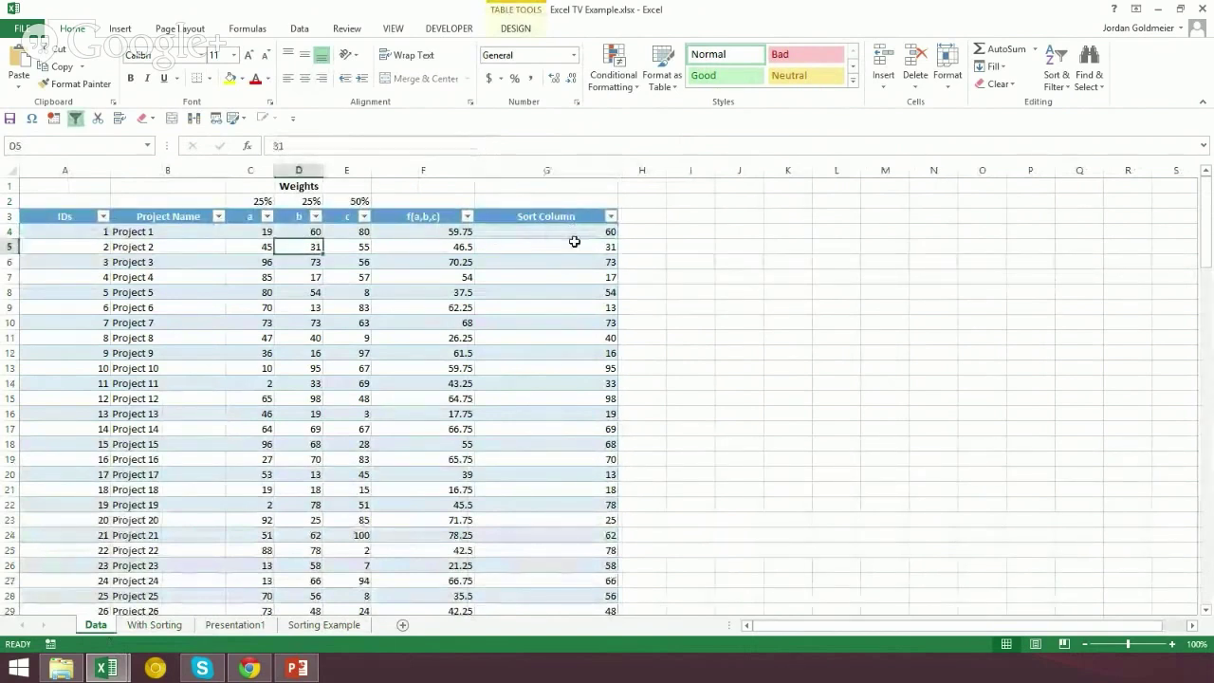
pyautogui.click(568, 251)
pyautogui.click(306, 263)
pyautogui.click(491, 262)
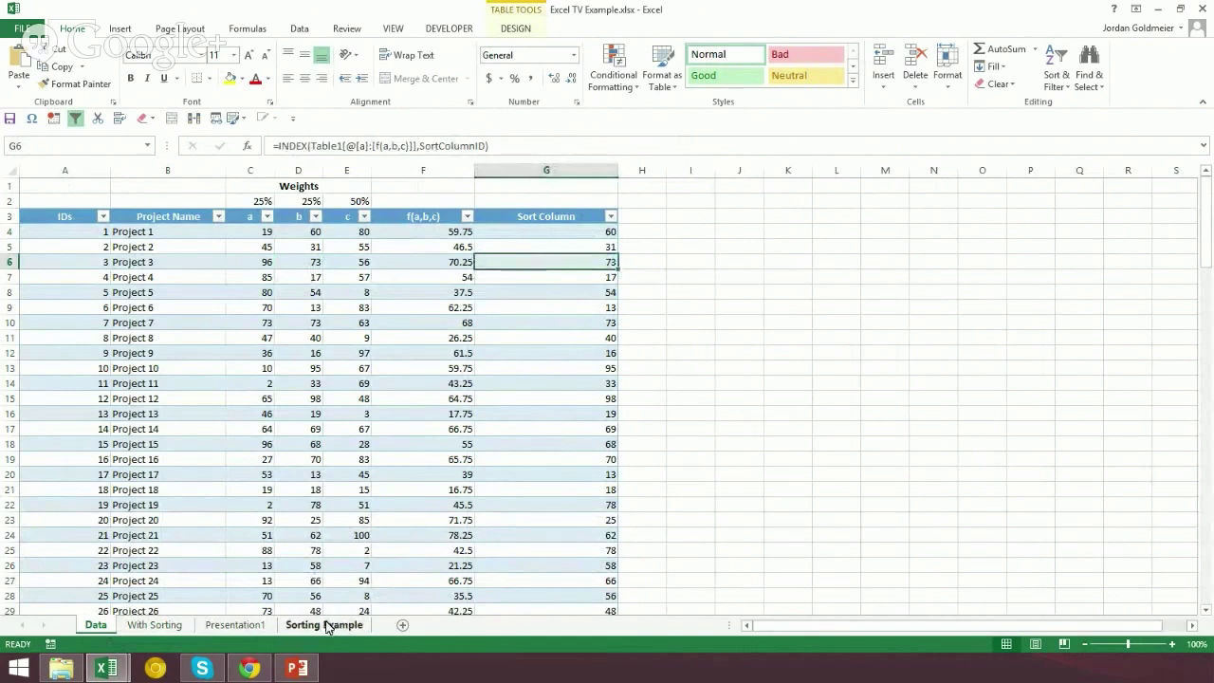
# - Re-enter B6 on With Sorting as =LARGE(Table1[Sort Column],'With Sorting'!A6) and fill it down to B21
pyautogui.click(324, 625)
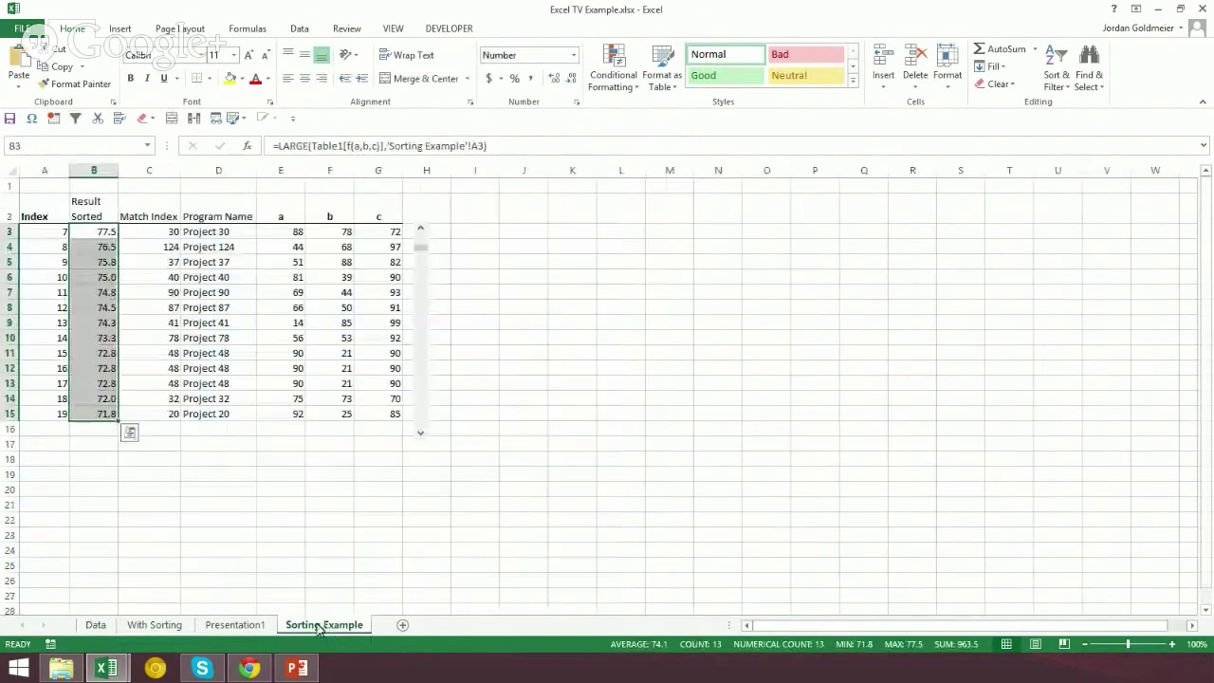
pyautogui.click(153, 632)
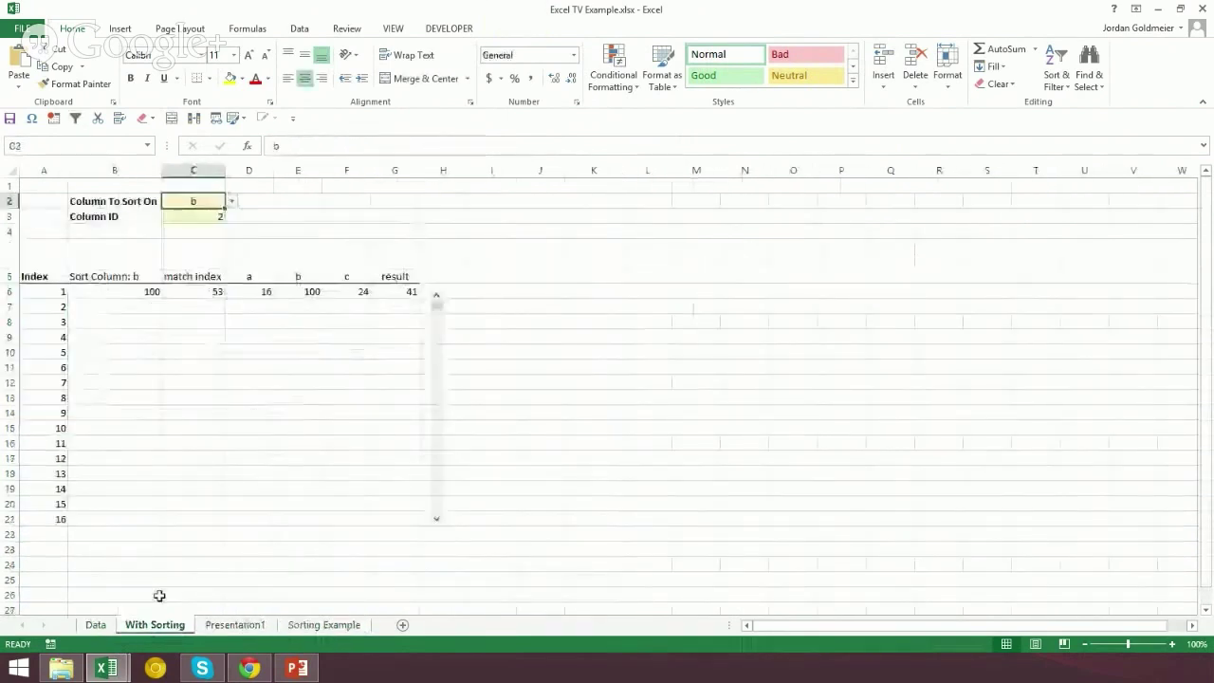
pyautogui.click(114, 289)
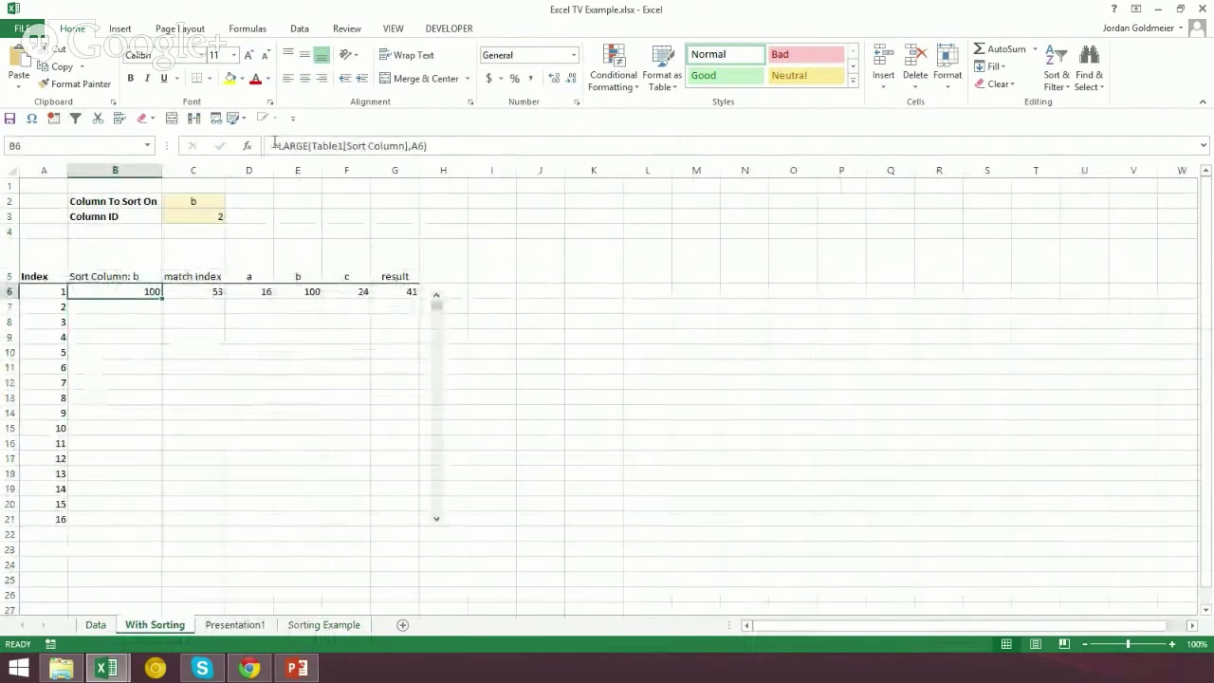
pyautogui.press('F2')
pyautogui.tripleClick(570, 147)
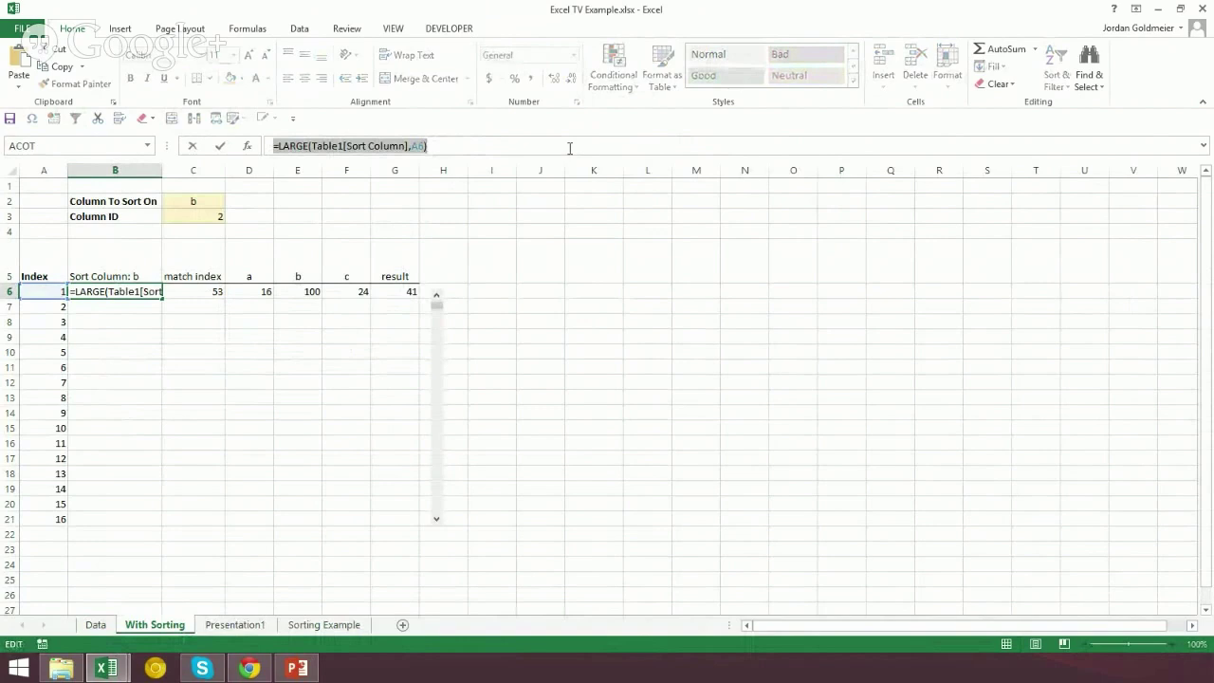
pyautogui.write('=large(')
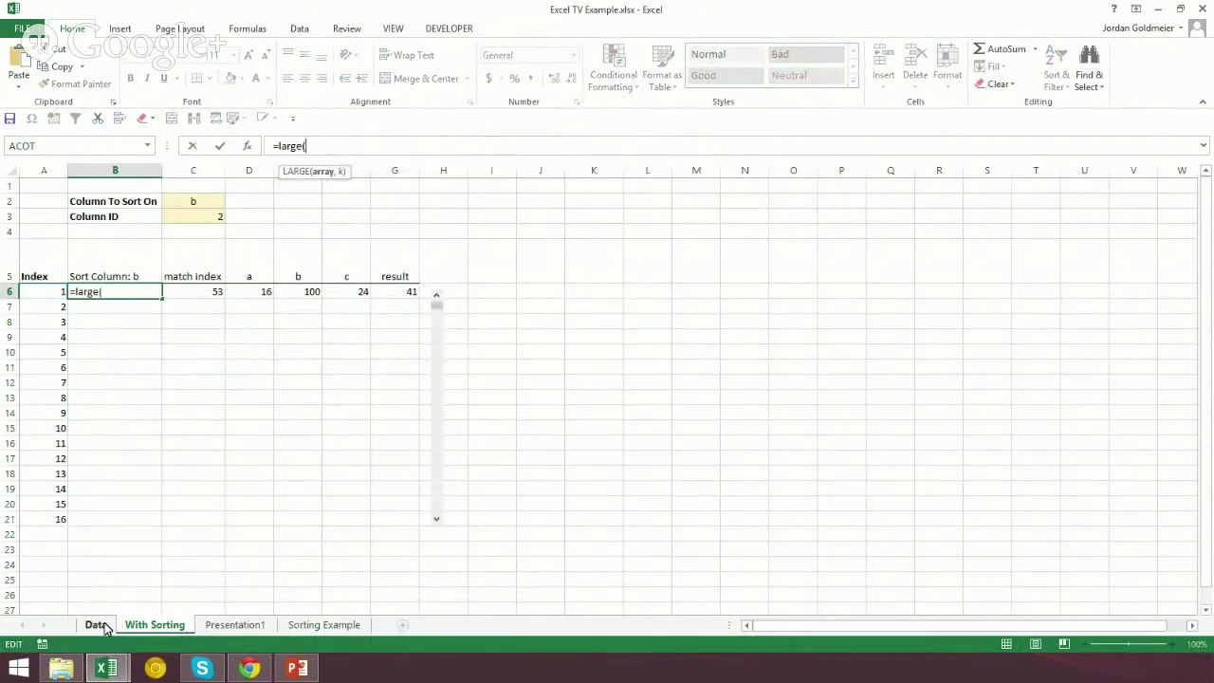
pyautogui.click(98, 626)
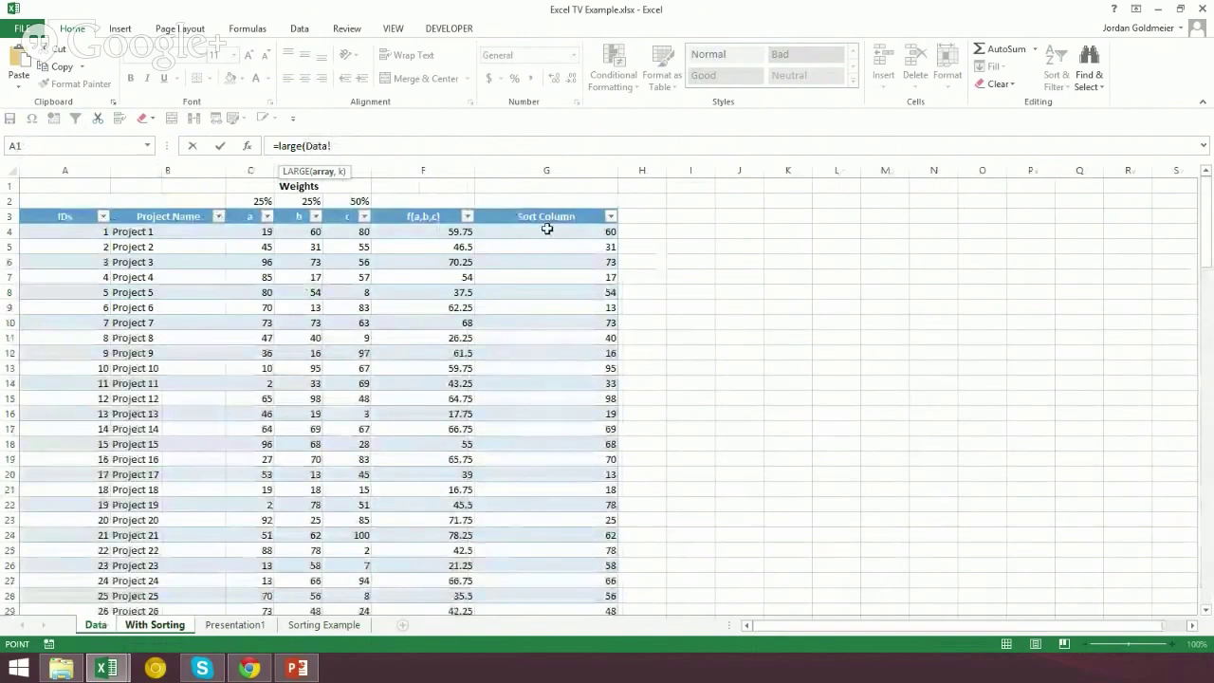
pyautogui.click(552, 230)
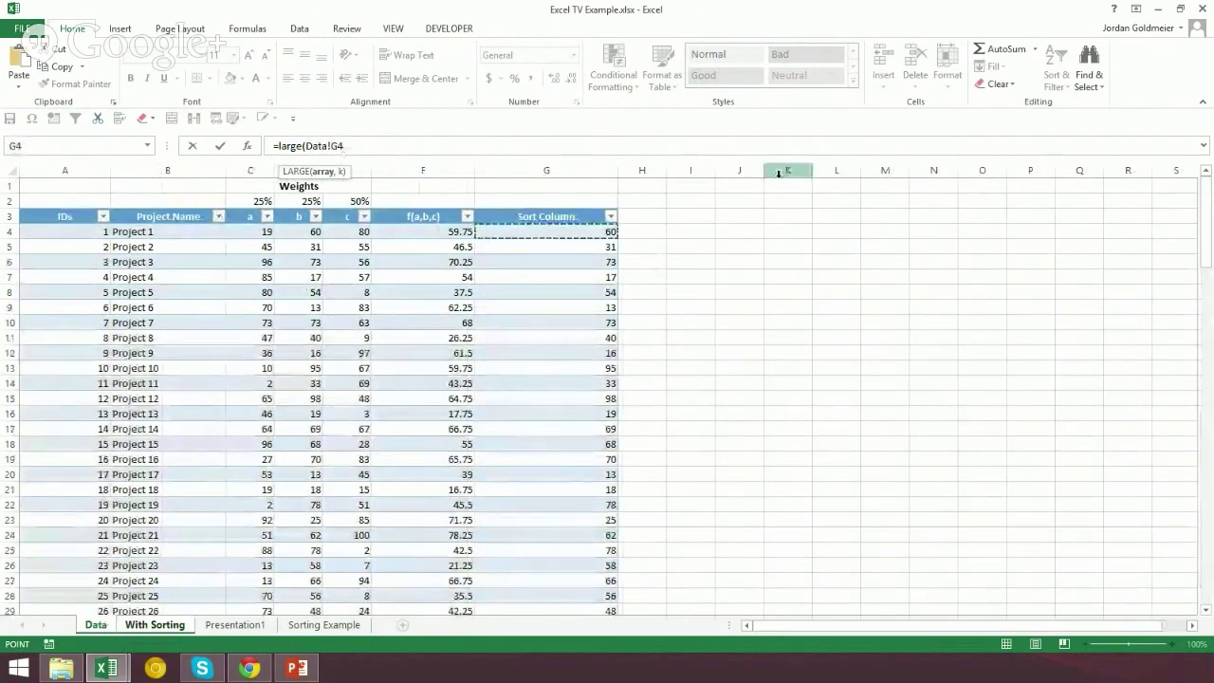
pyautogui.hotkey('ctrl', 'shift', 'Down')
pyautogui.write(',')
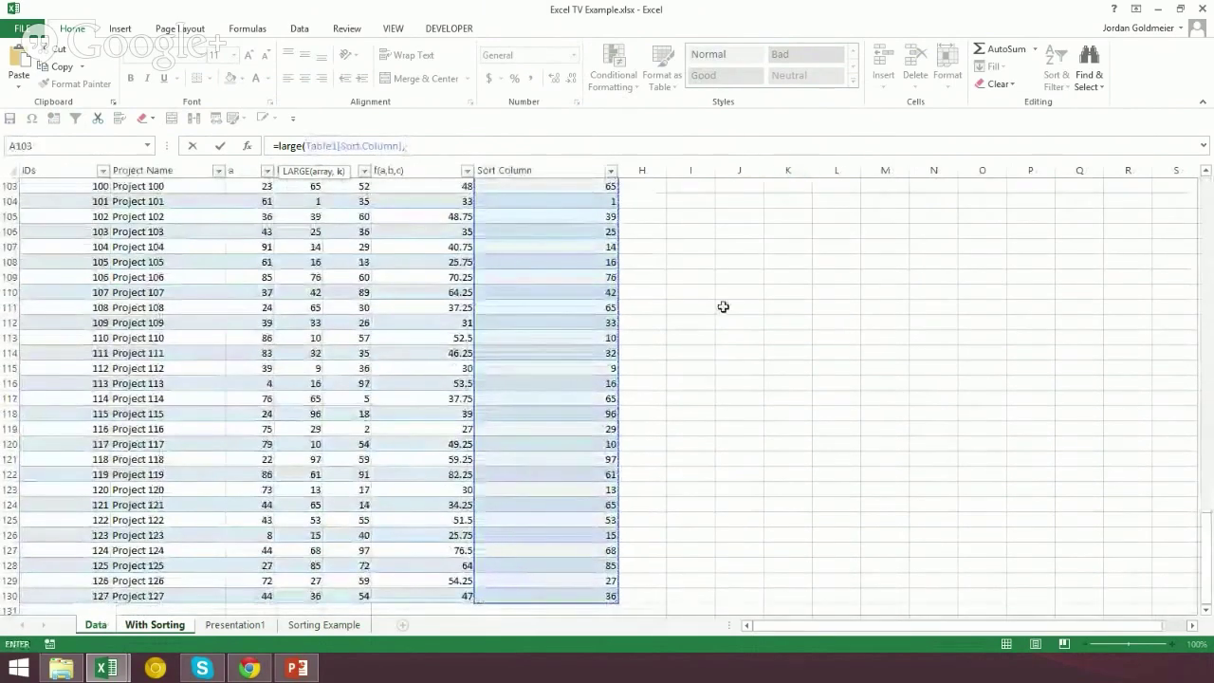
pyautogui.hotkey('ctrl', 'pagedown')
pyautogui.press('Left')
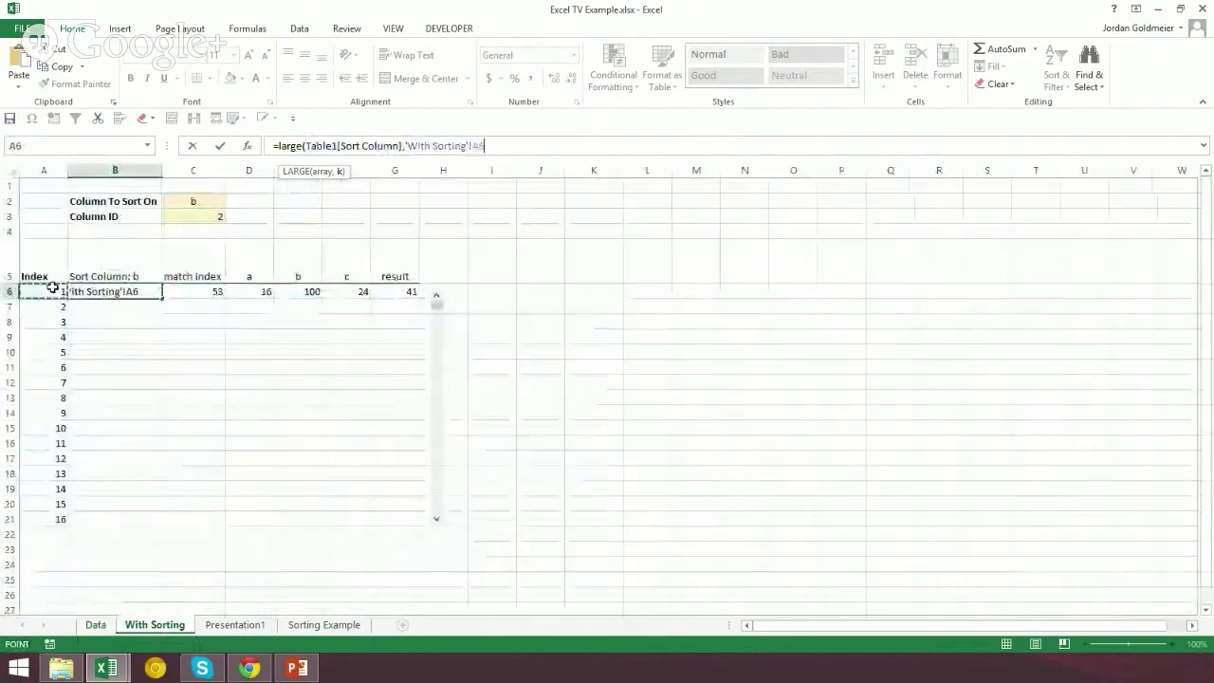
pyautogui.press('Return')
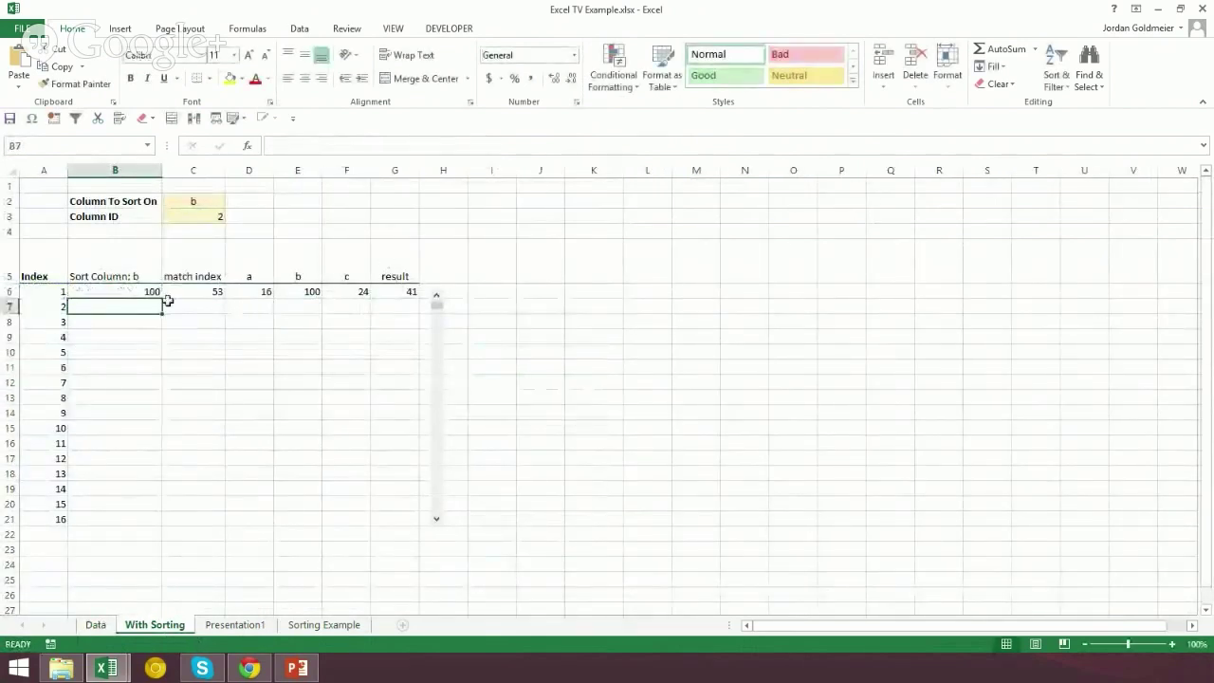
pyautogui.click(142, 292)
pyautogui.doubleClick(162, 299)
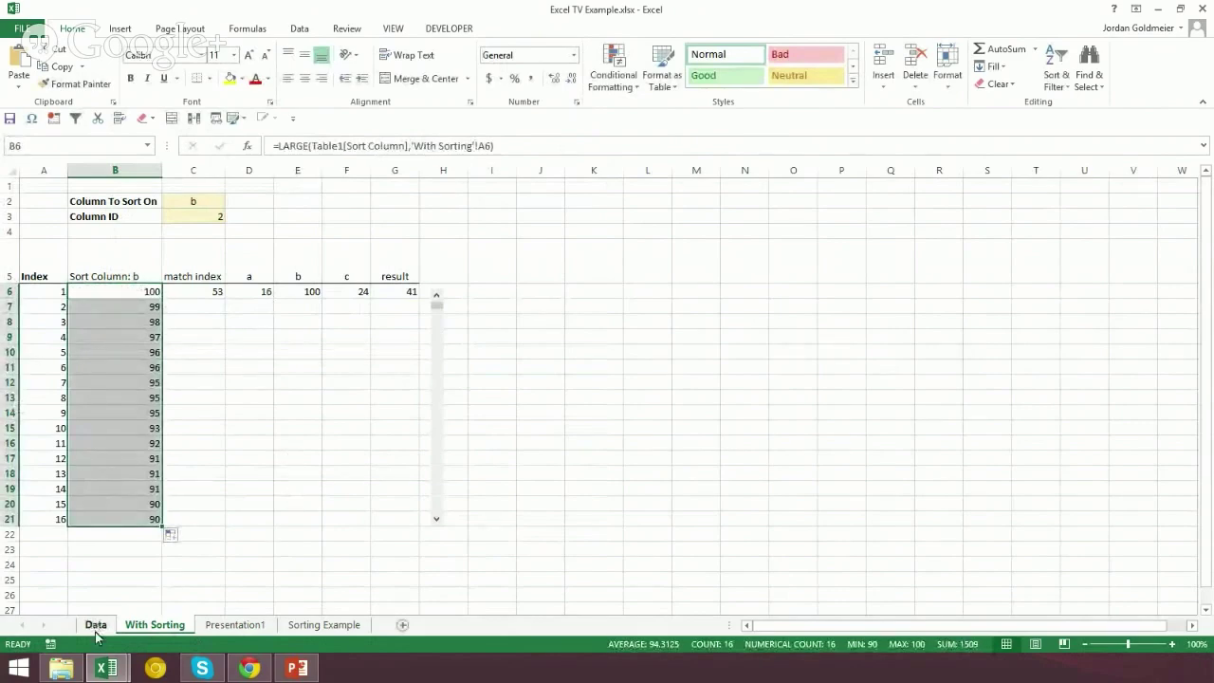
pyautogui.click(95, 625)
pyautogui.scroll(19, 569, 294)
pyautogui.scroll(7, 569, 299)
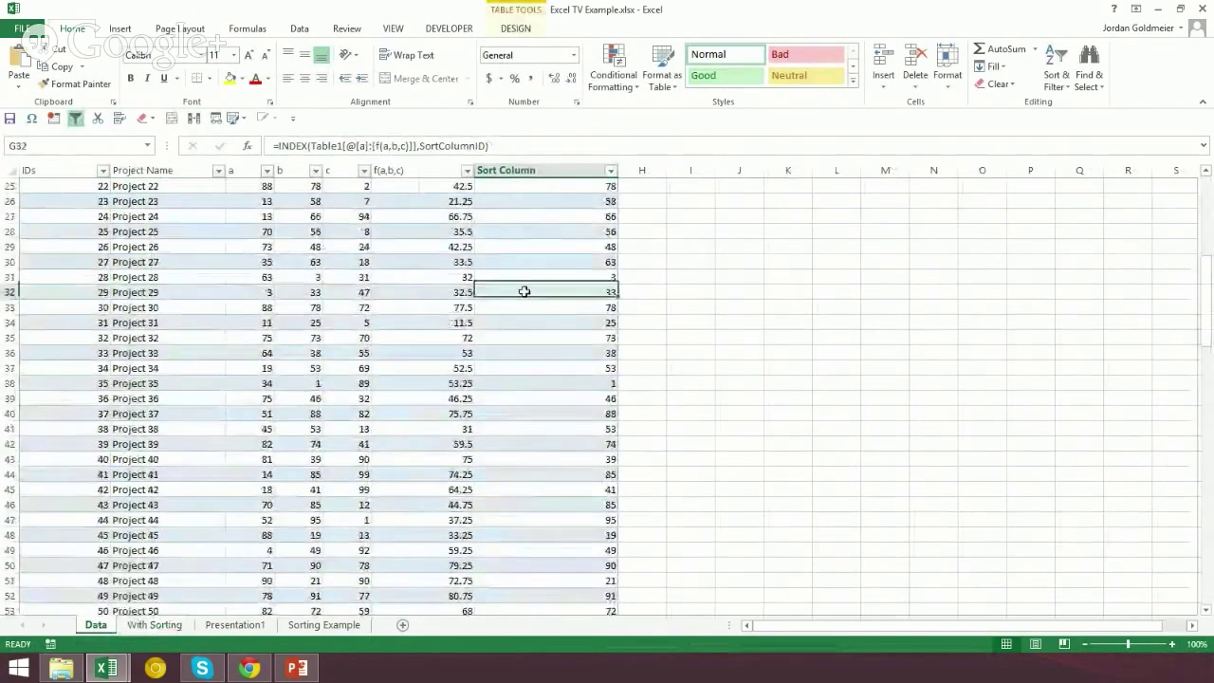
pyautogui.hotkey('ctrl', 'Up')
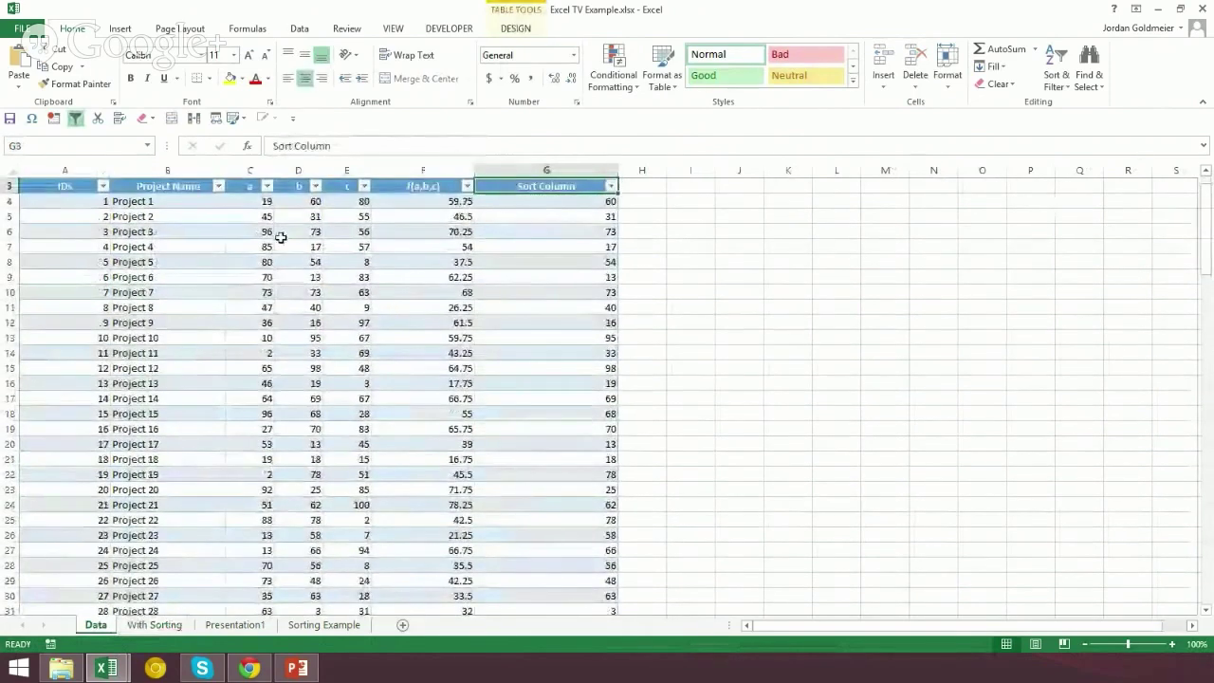
pyautogui.click(49, 213)
pyautogui.click(59, 199)
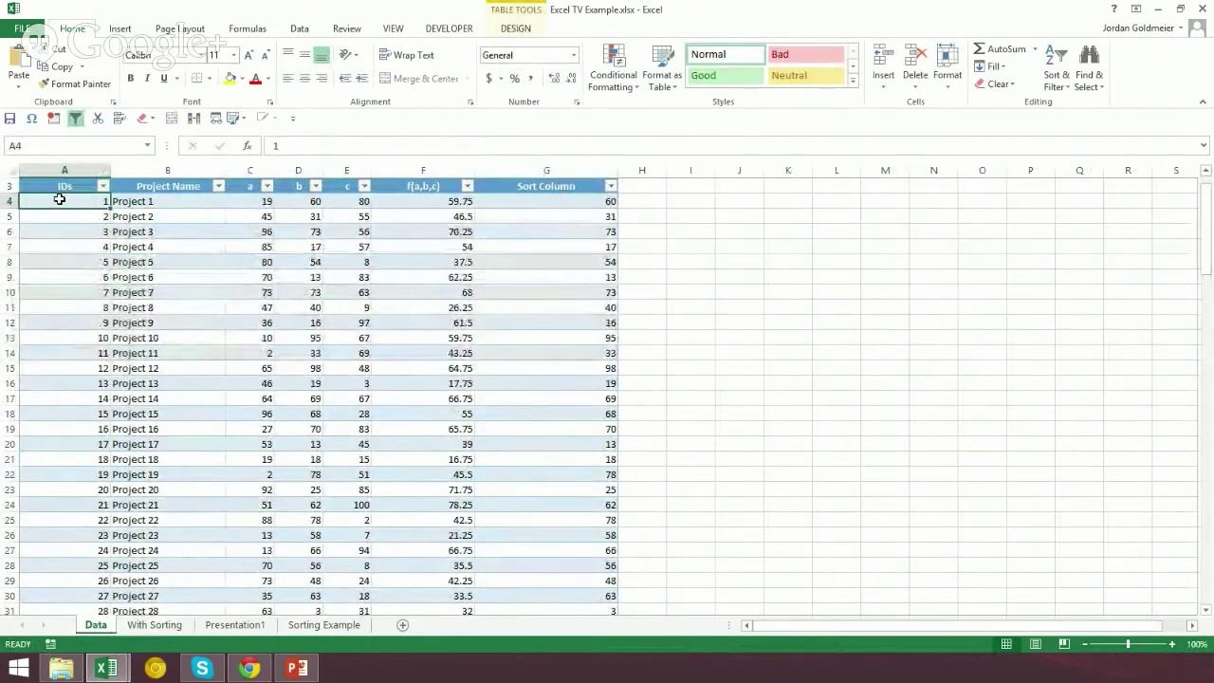
pyautogui.click(550, 200)
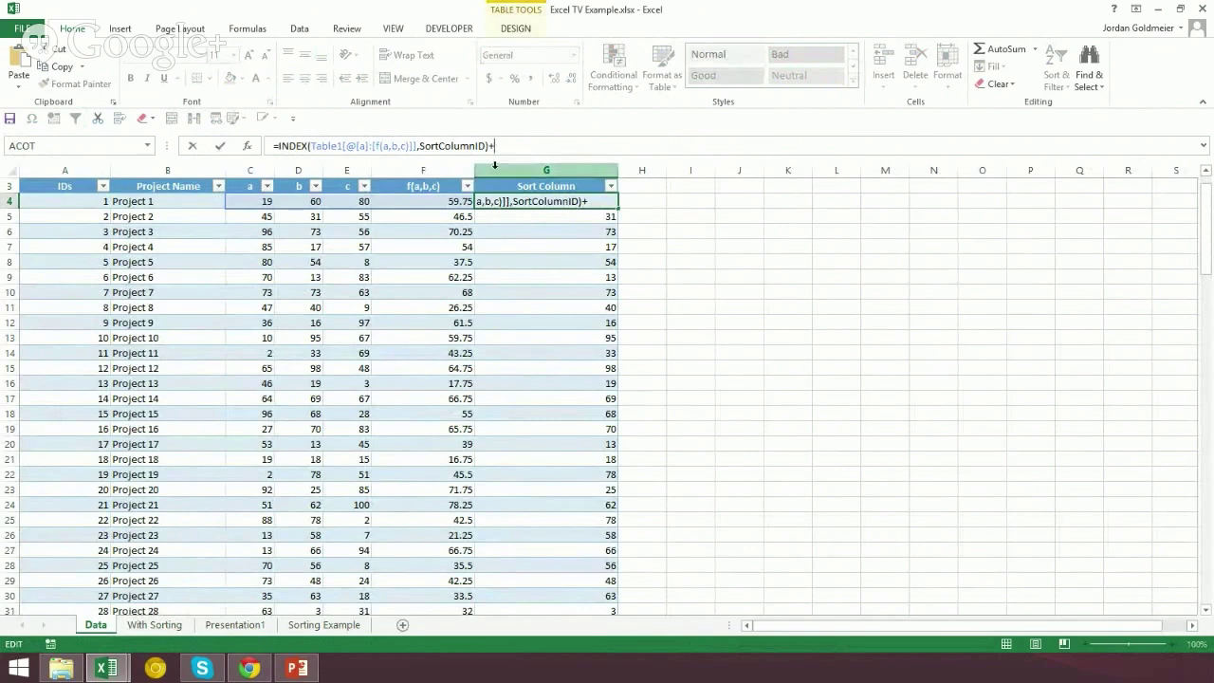
pyautogui.click(82, 203)
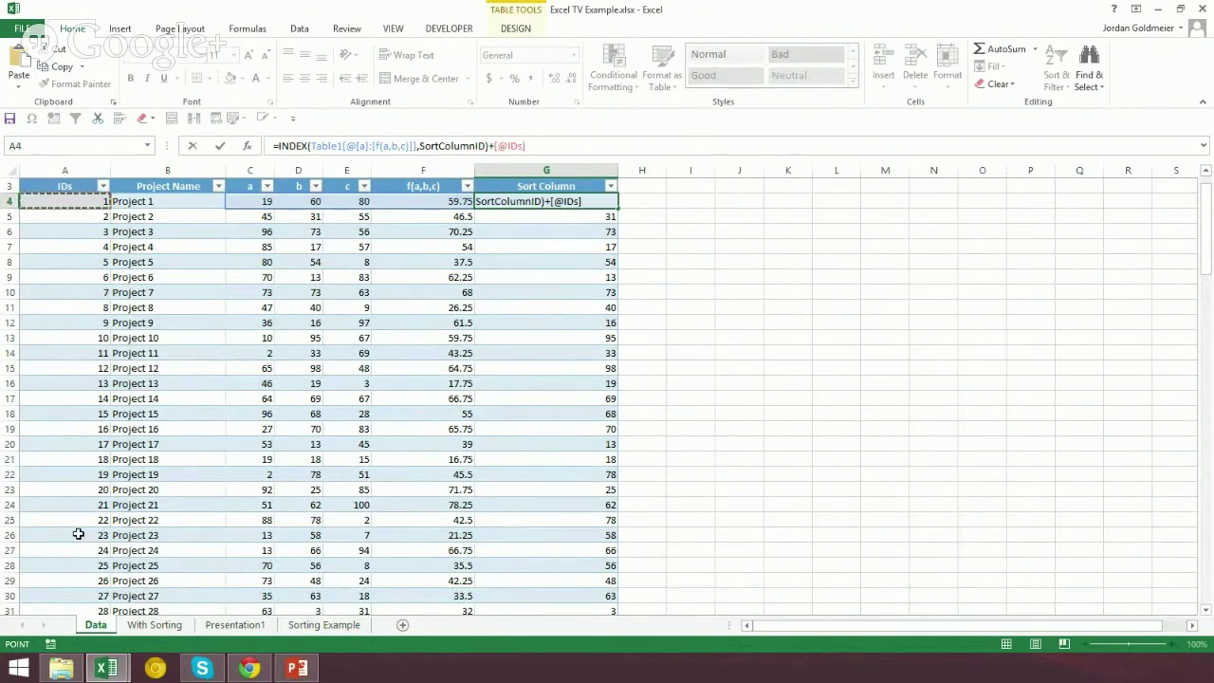
pyautogui.write('/100')
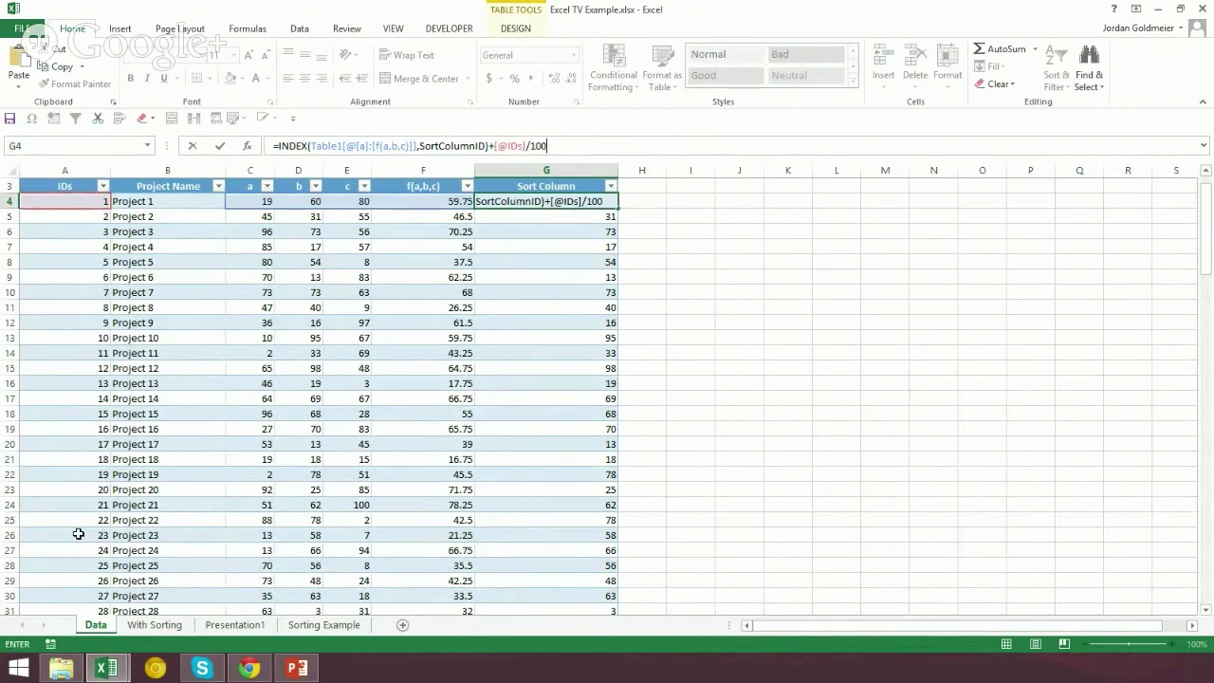
pyautogui.write('000')
pyautogui.press('BackSpace')
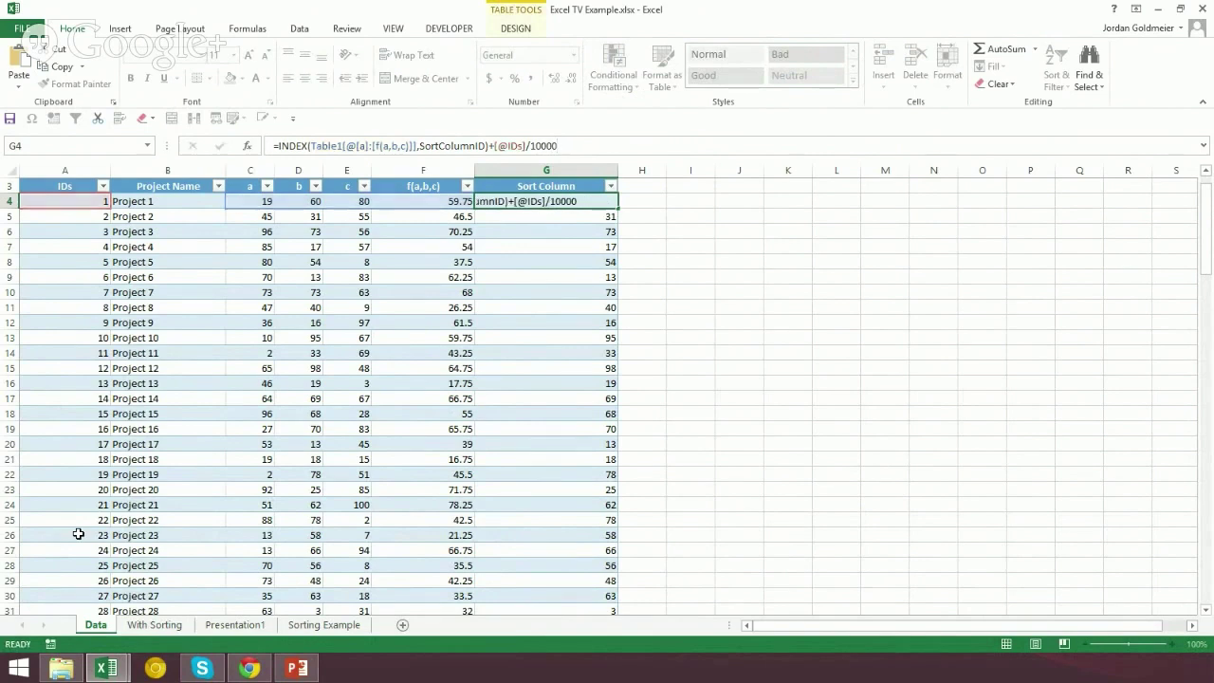
pyautogui.press('Return')
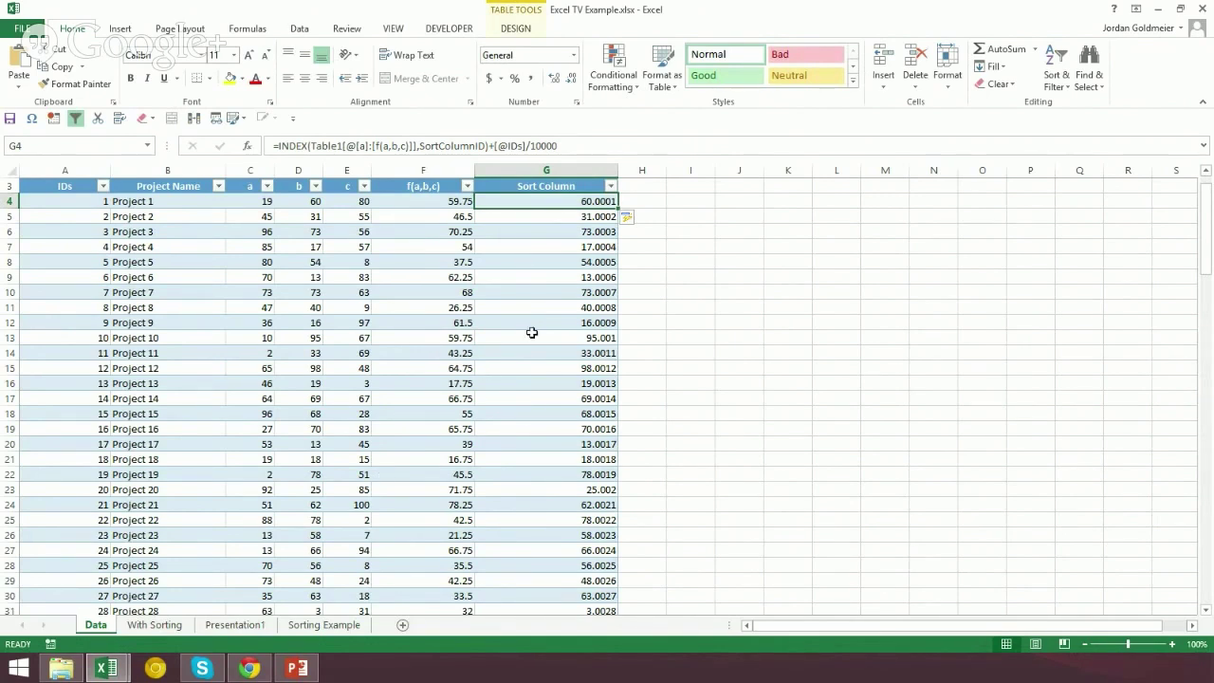
# - Re-enter the match index in C6 on With Sorting as =MATCH(B6,Table1[Sort Column],0) and fill it down to C21
pyautogui.click(153, 625)
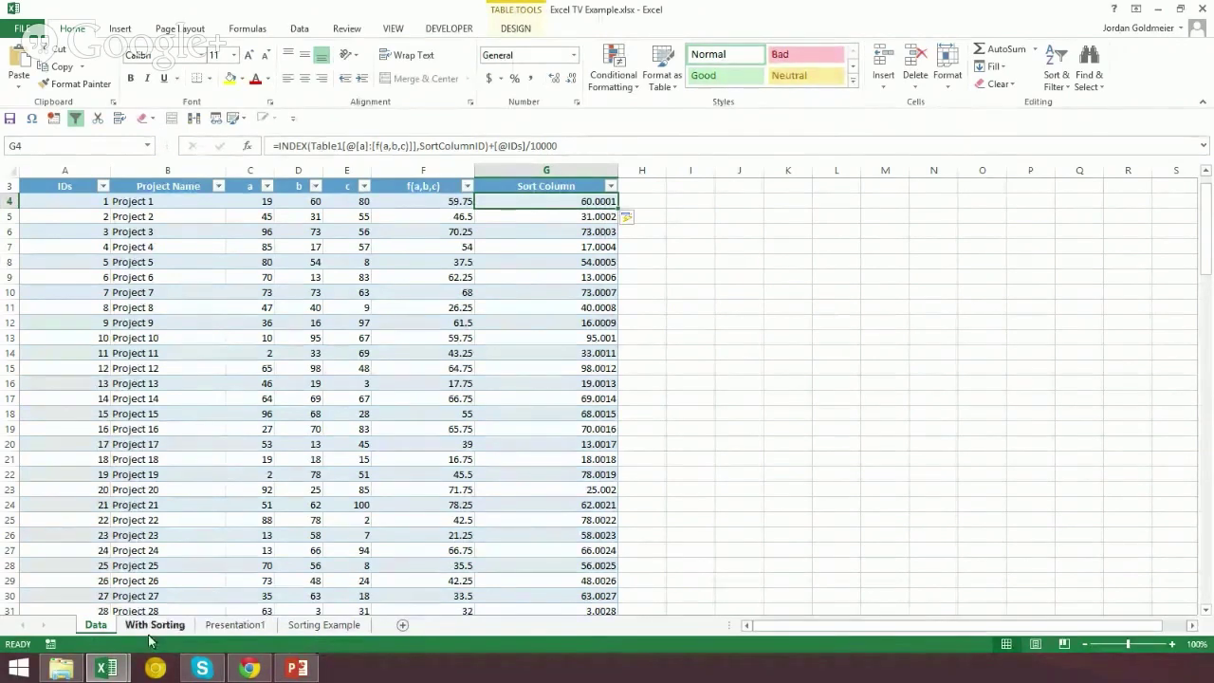
pyautogui.click(135, 293)
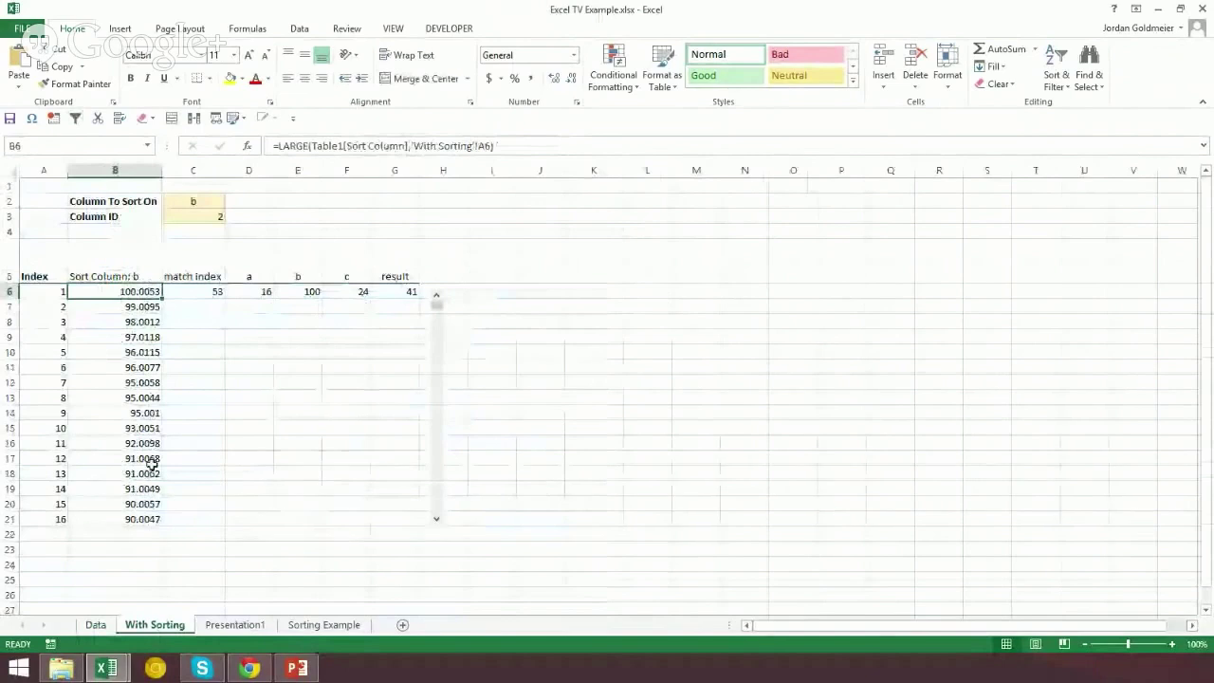
pyautogui.click(205, 292)
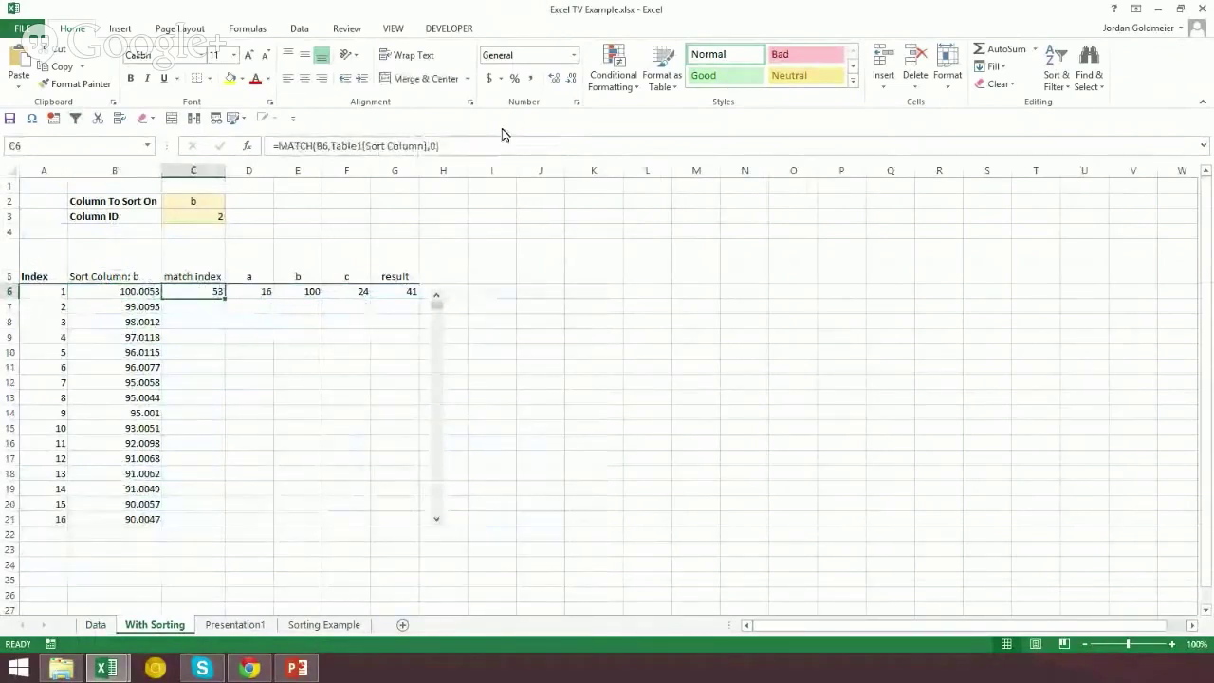
pyautogui.click(442, 145)
pyautogui.moveTo(443, 145); pyautogui.dragTo(189, 155)
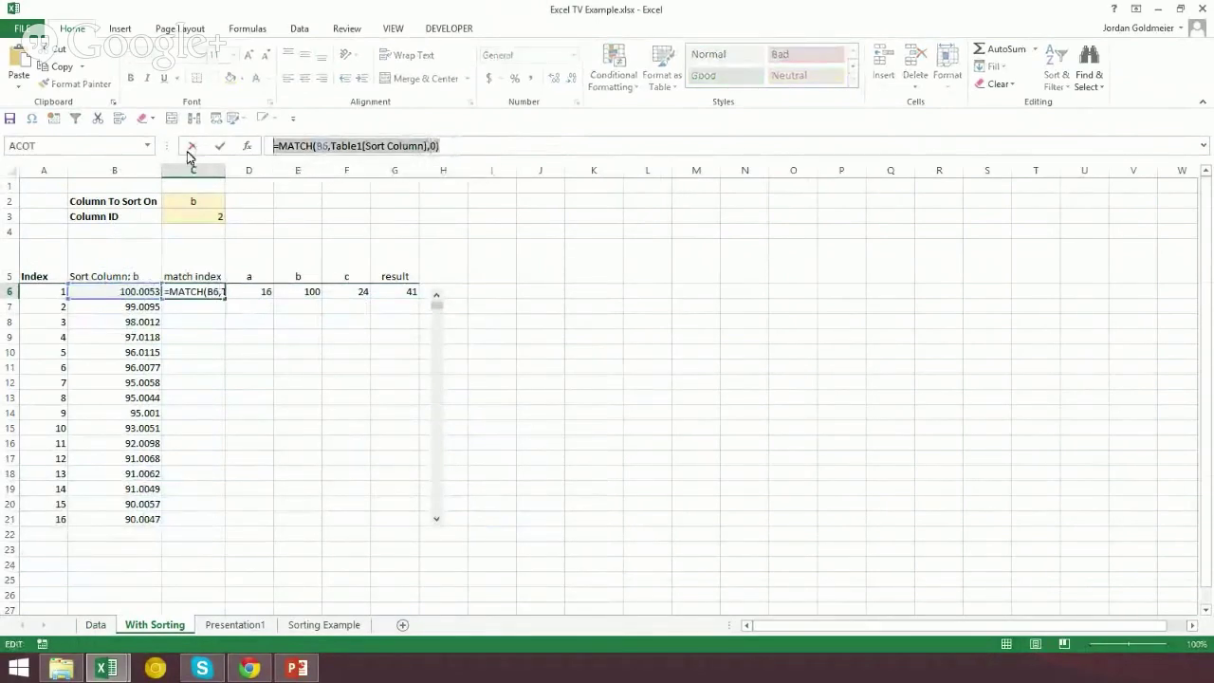
pyautogui.write('=match(')
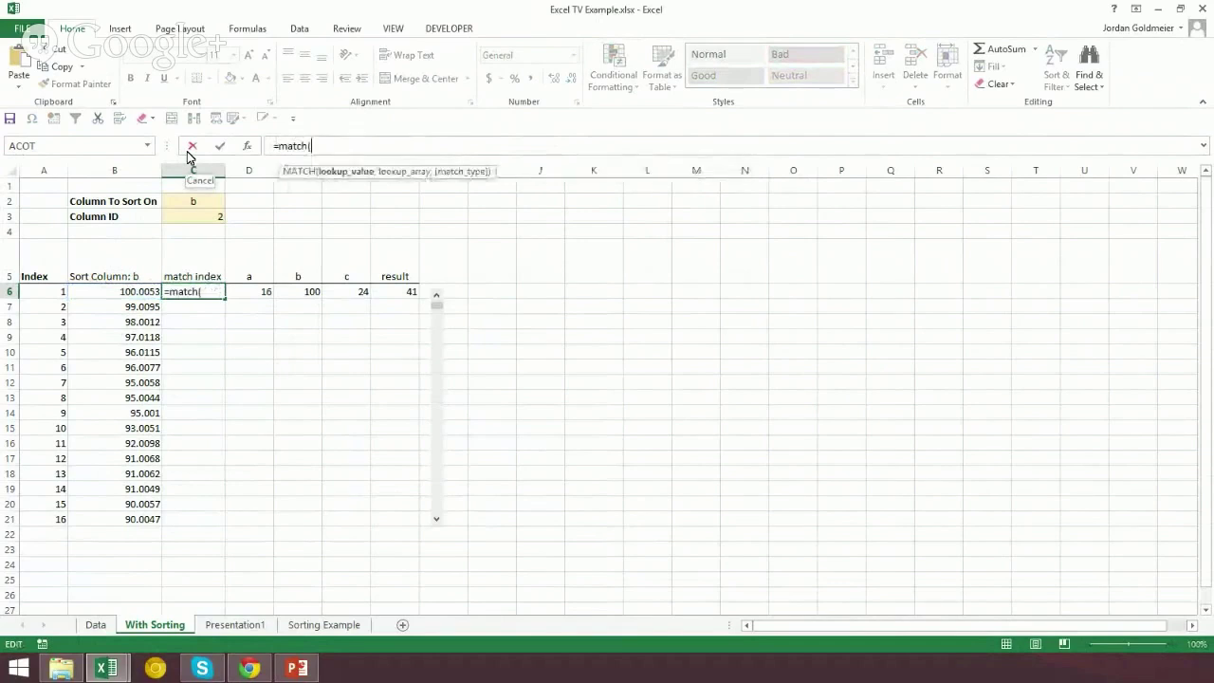
pyautogui.click(142, 293)
pyautogui.write(',')
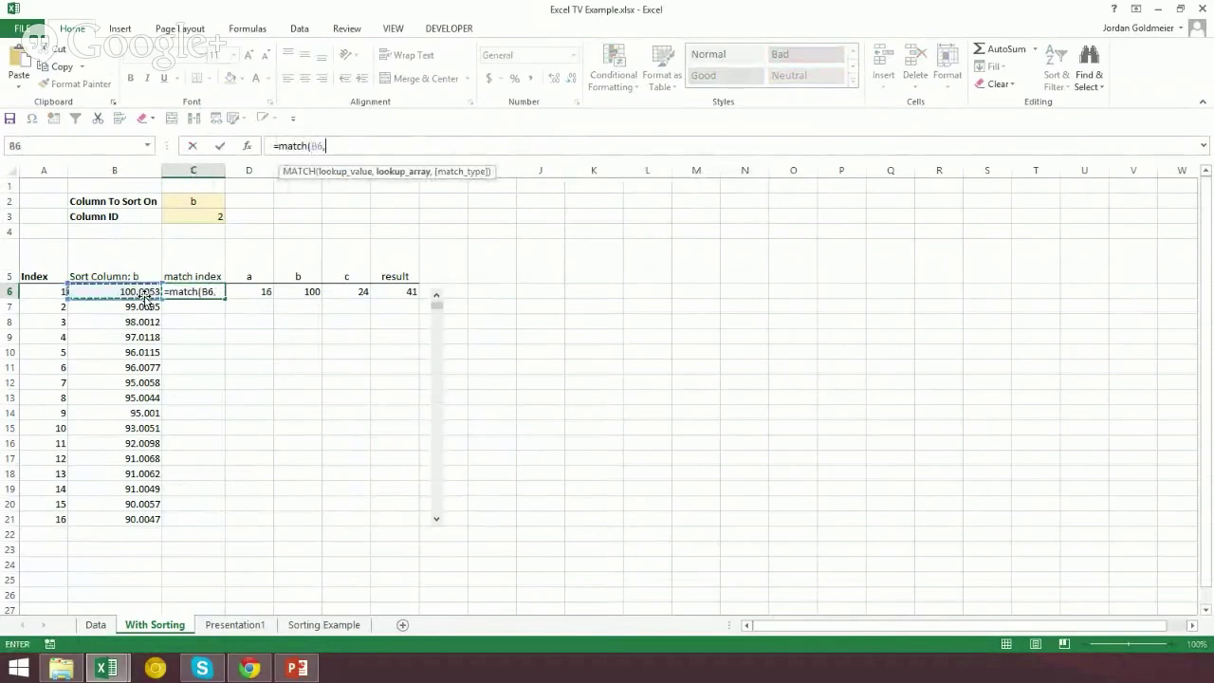
pyautogui.click(95, 624)
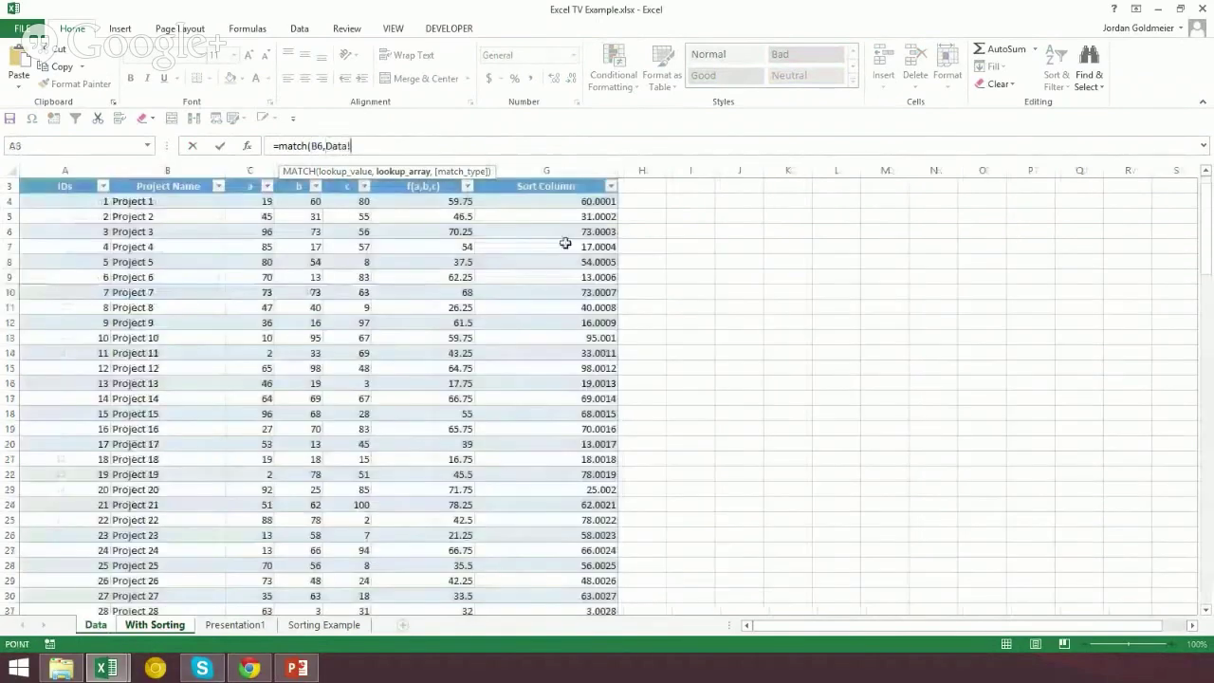
pyautogui.click(563, 189)
pyautogui.scroll(-20, 746, 194)
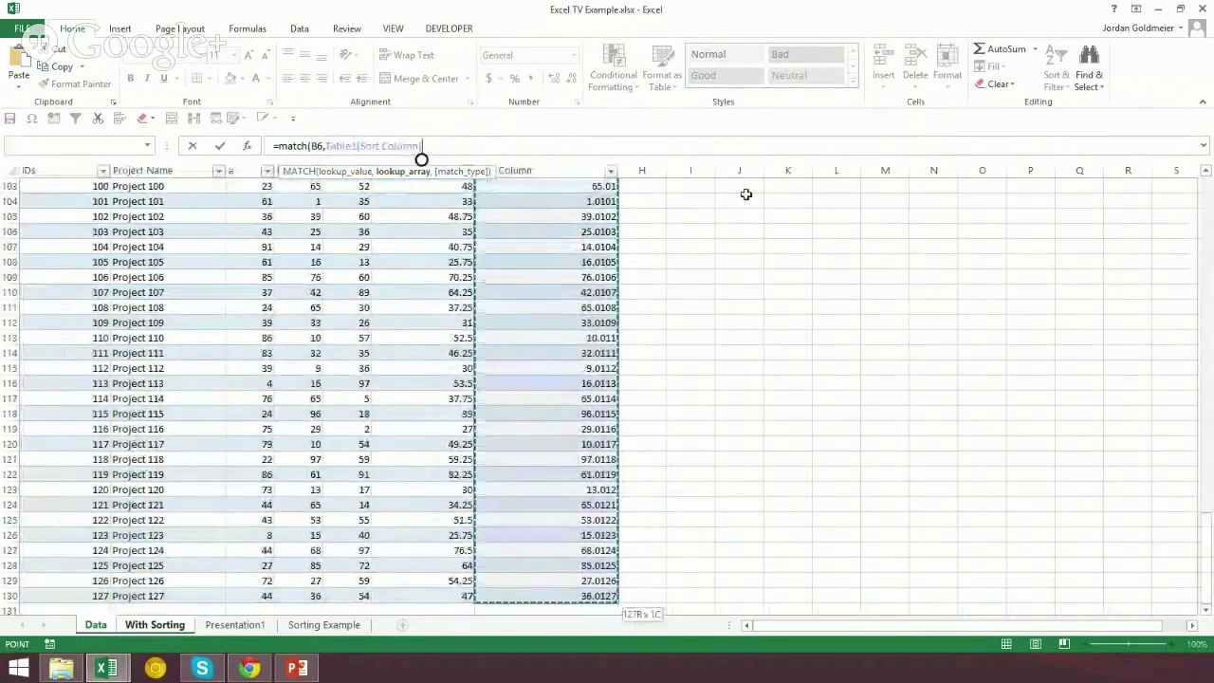
pyautogui.write(',0)')
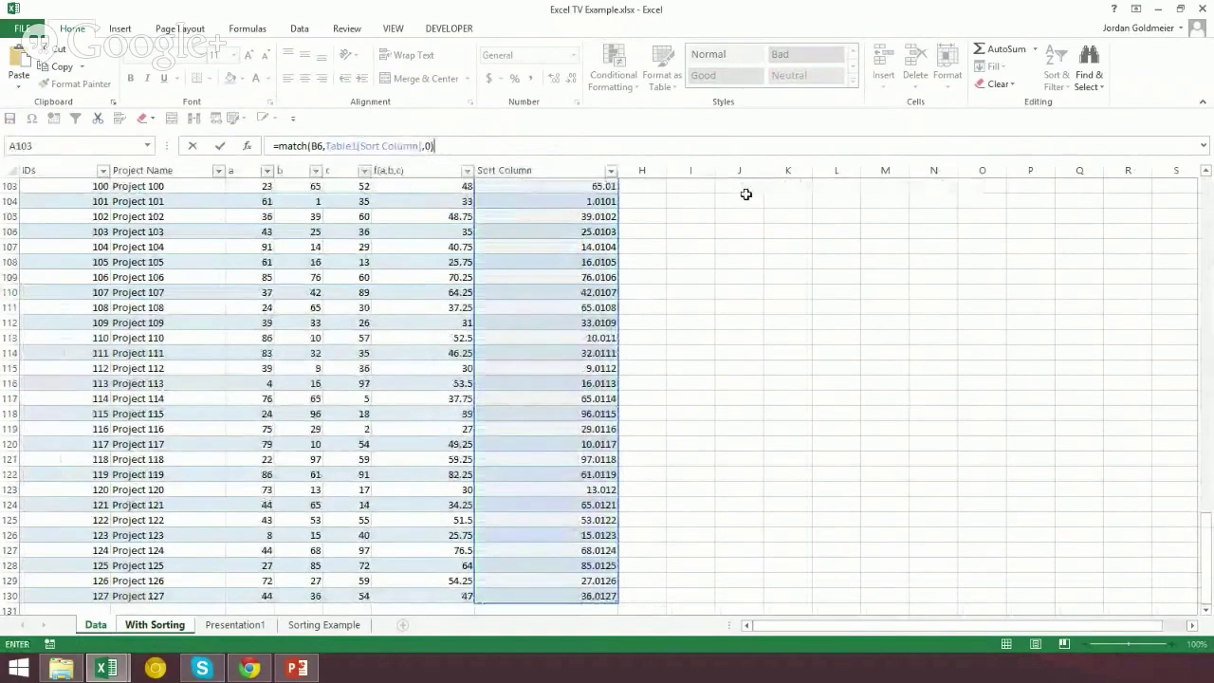
pyautogui.press('Return')
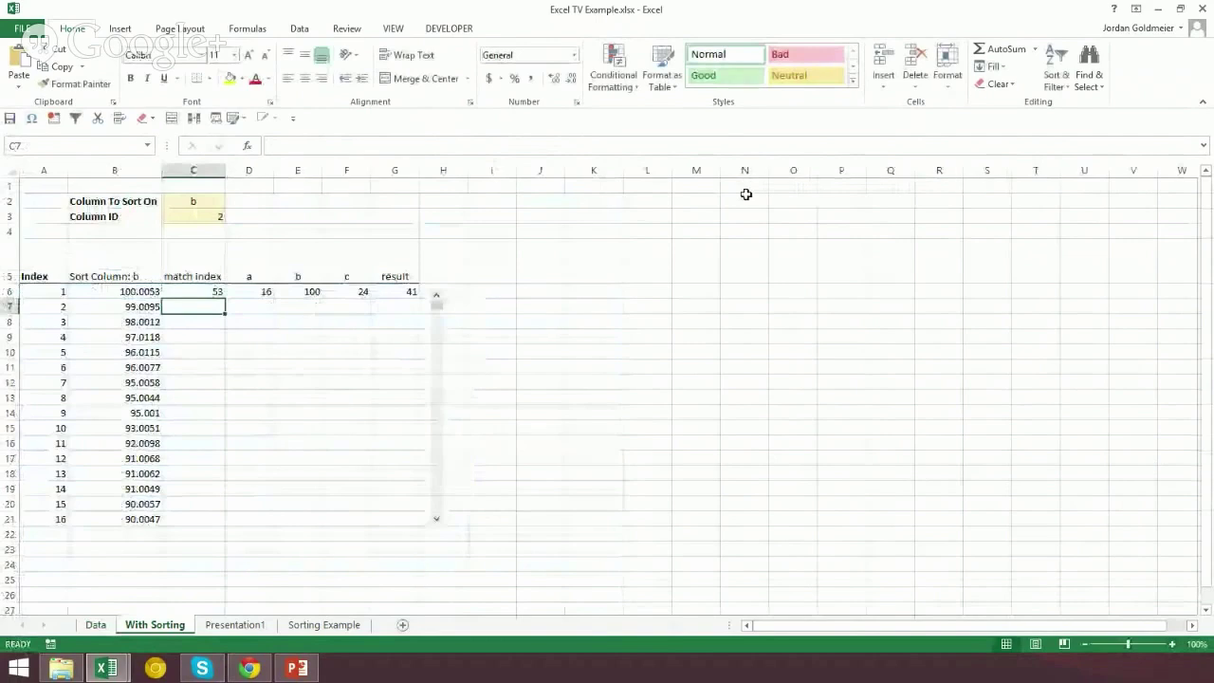
pyautogui.press('Up')
pyautogui.doubleClick(224, 301)
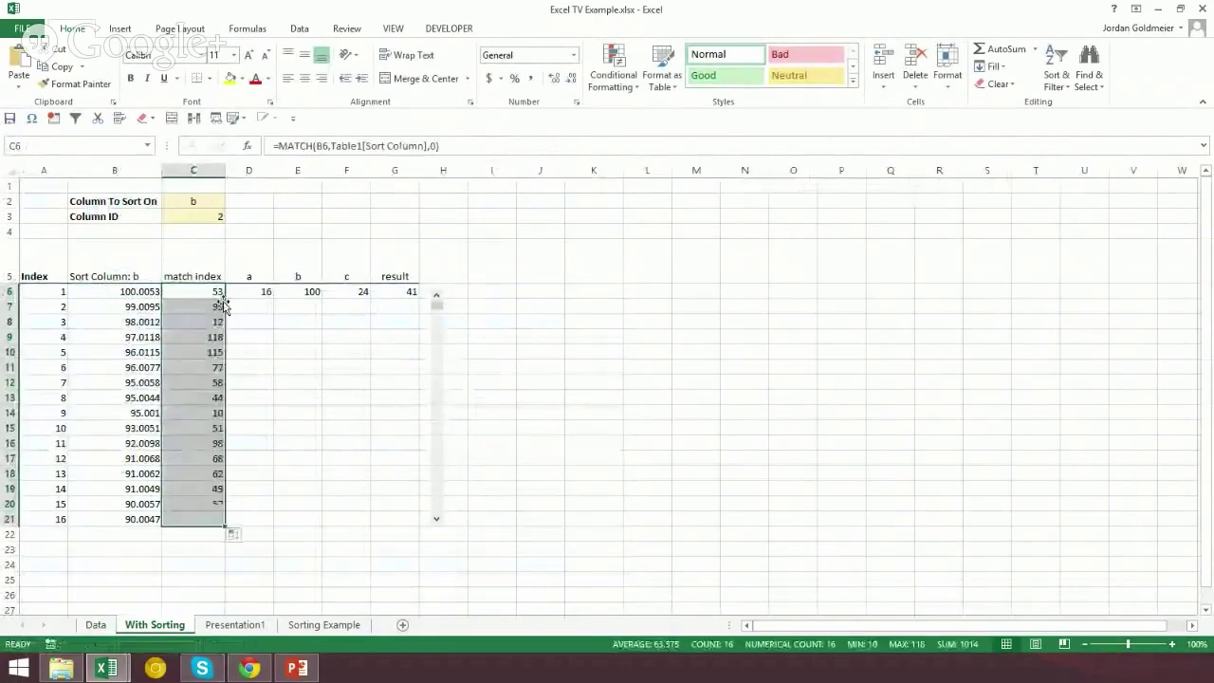
# - Review the LARGE formula in B6, the MATCH formula in C6 and the INDEX formula in D6 on With Sorting
pyautogui.click(206, 292)
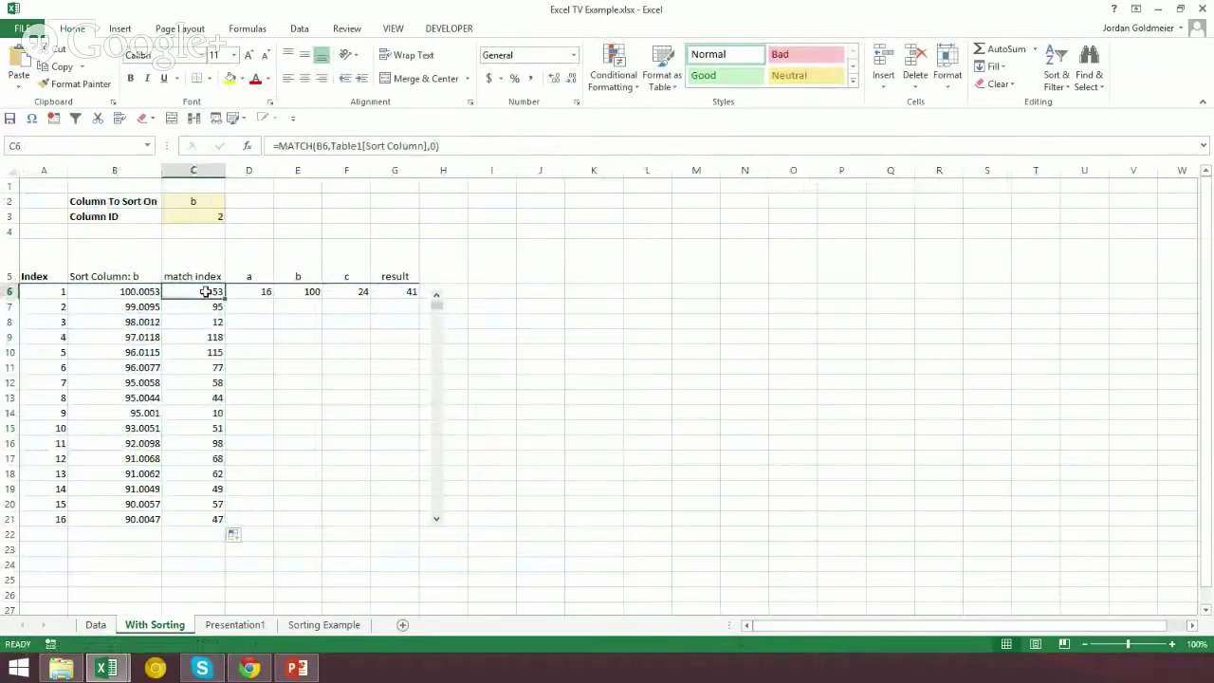
pyautogui.click(130, 290)
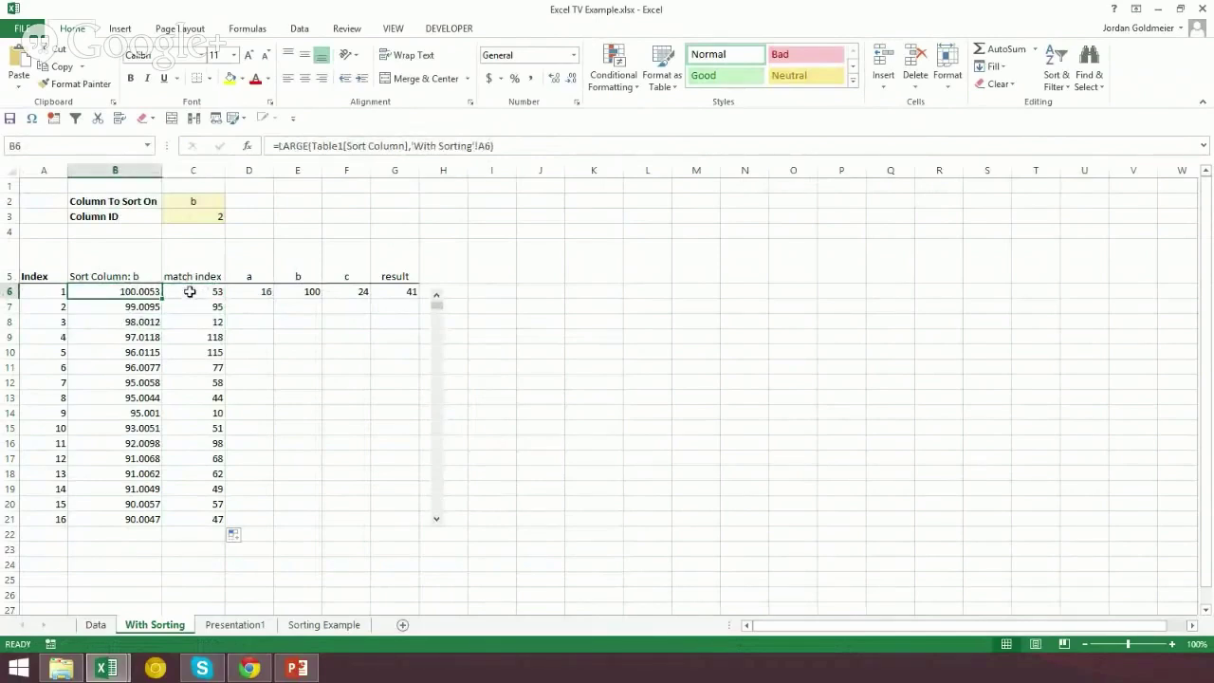
pyautogui.click(204, 293)
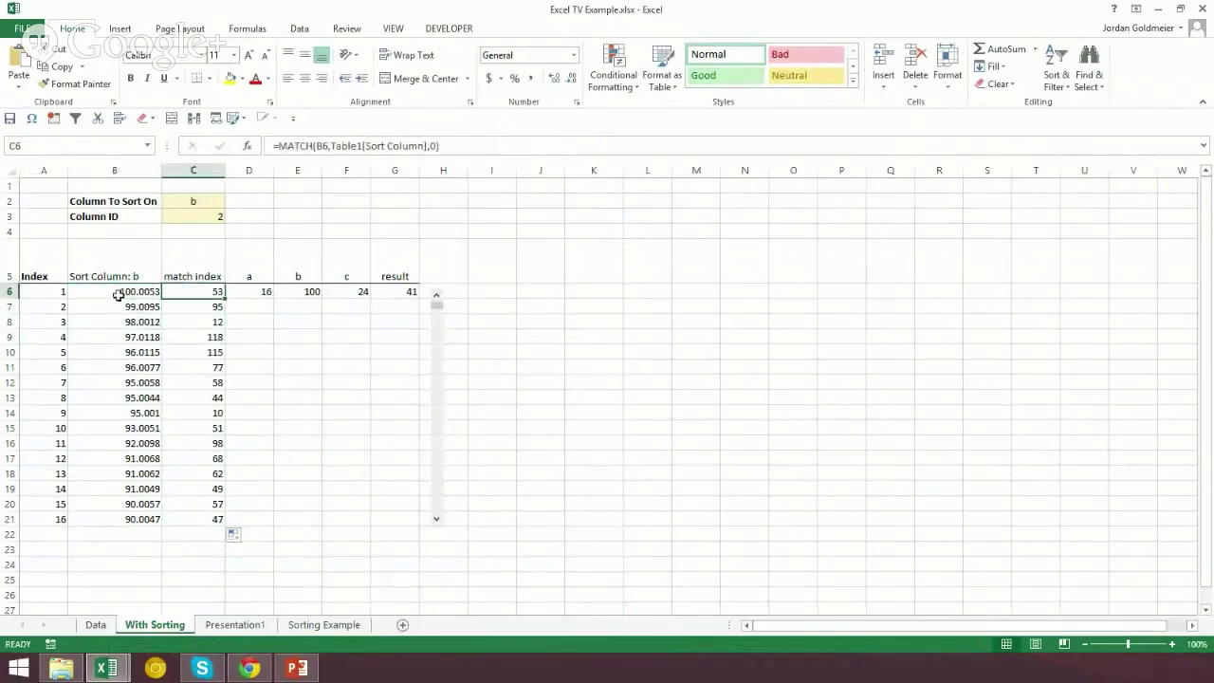
pyautogui.click(243, 293)
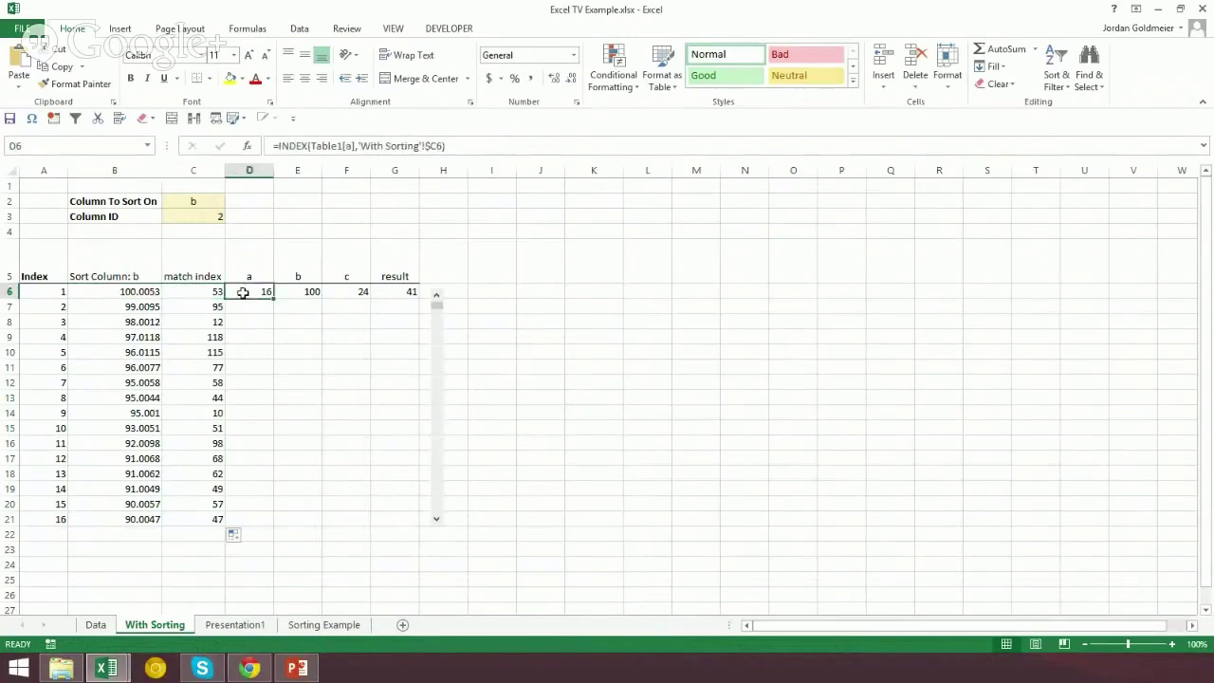
pyautogui.click(456, 153)
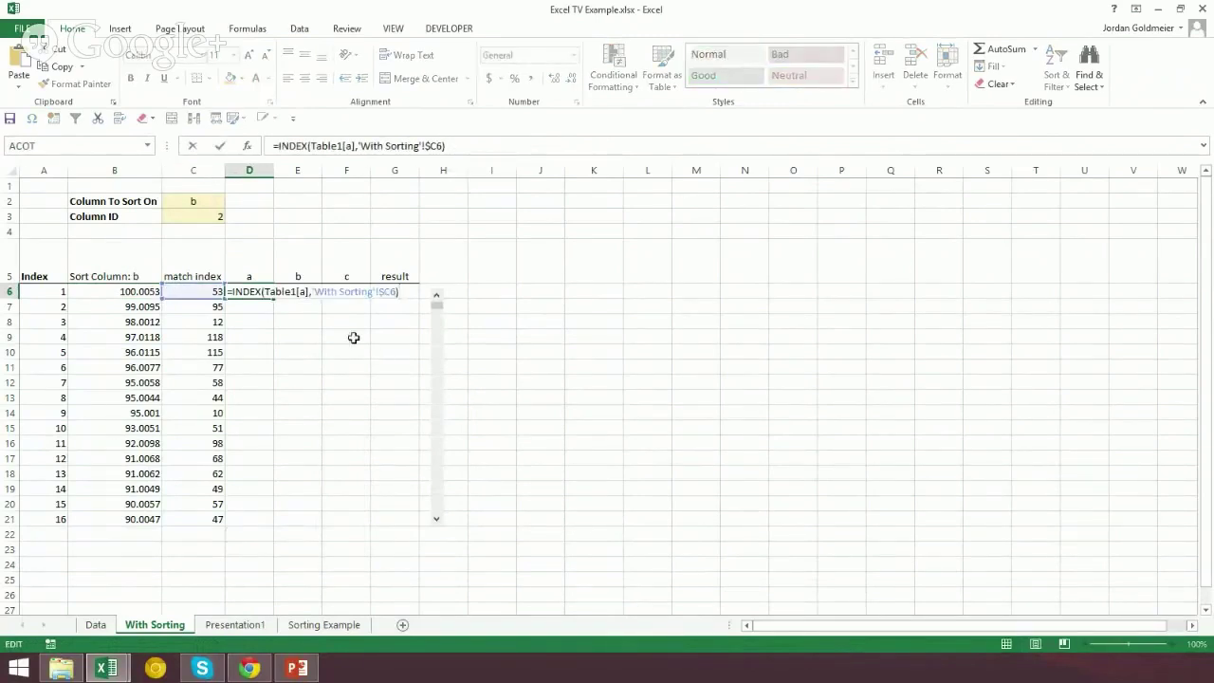
pyautogui.hotkey('ctrl', 'Return')
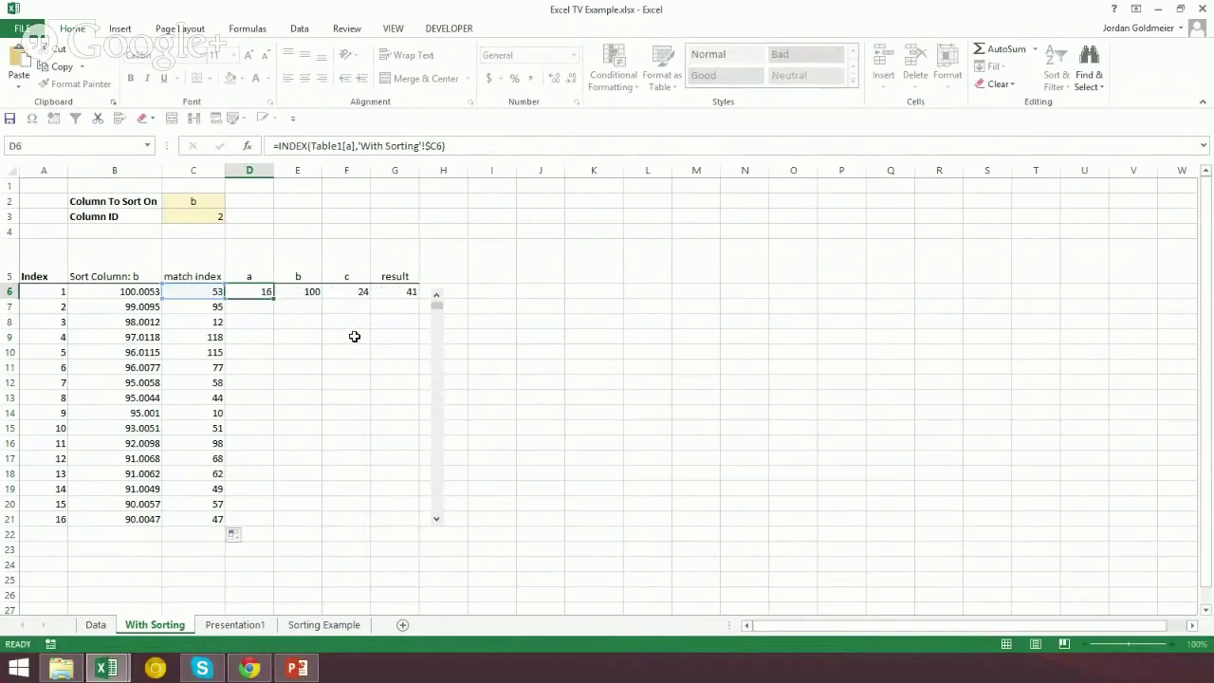
pyautogui.click(491, 151)
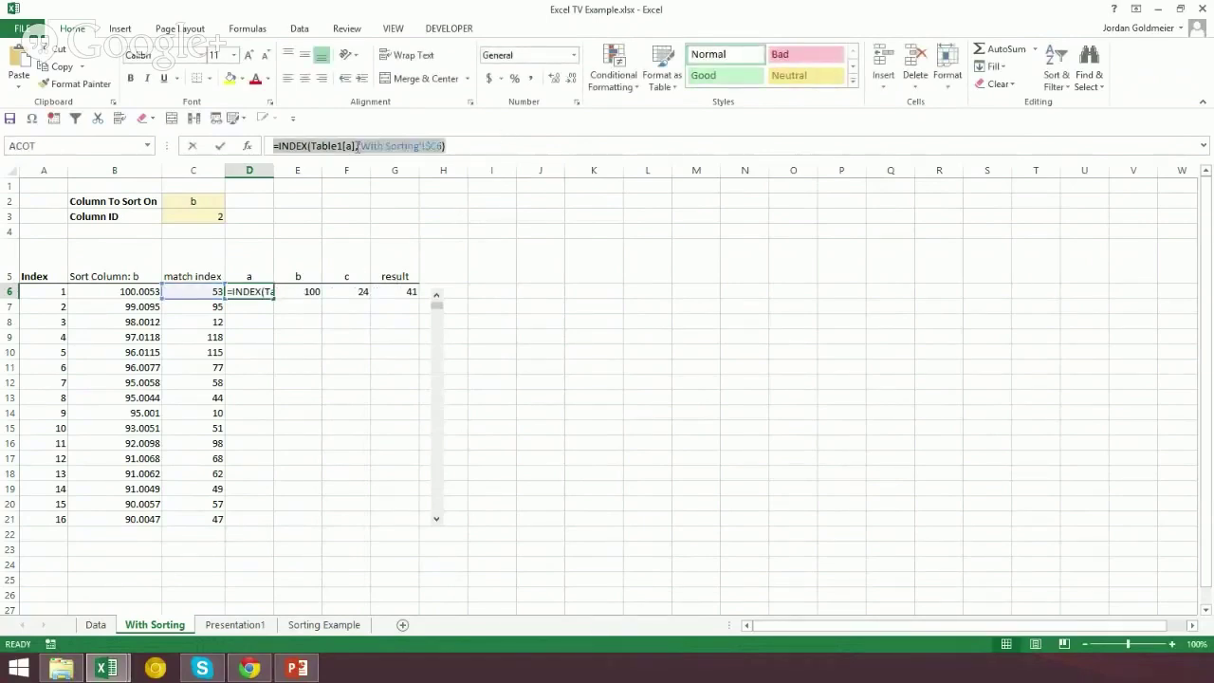
pyautogui.hotkey('shift', 'F3')
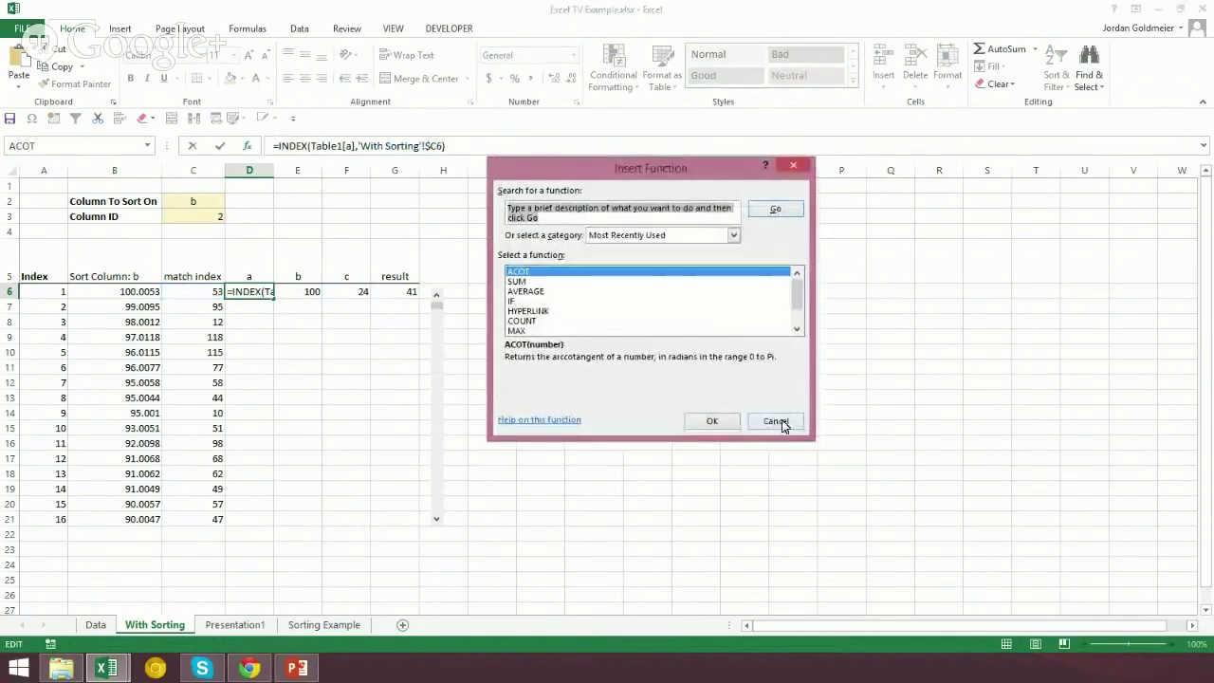
pyautogui.click(777, 422)
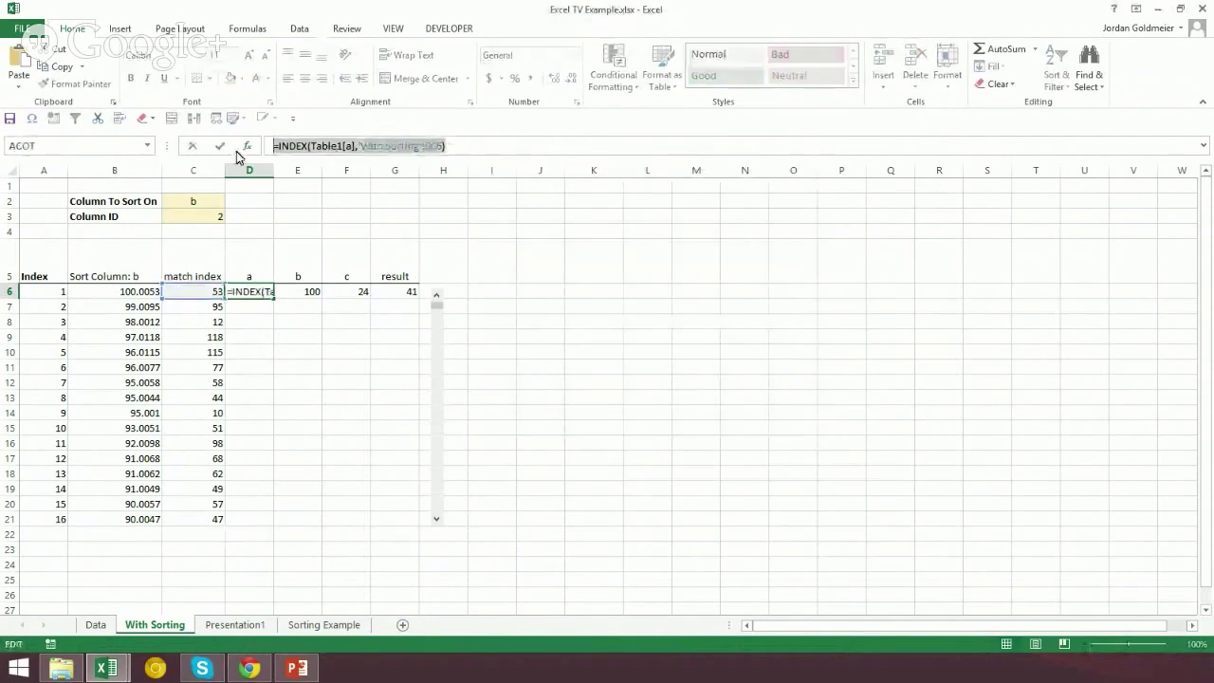
# - Begin a replacement INDEX formula in D6, using the Table1[a] column on the Data sheet as its array
pyautogui.write('=index(')
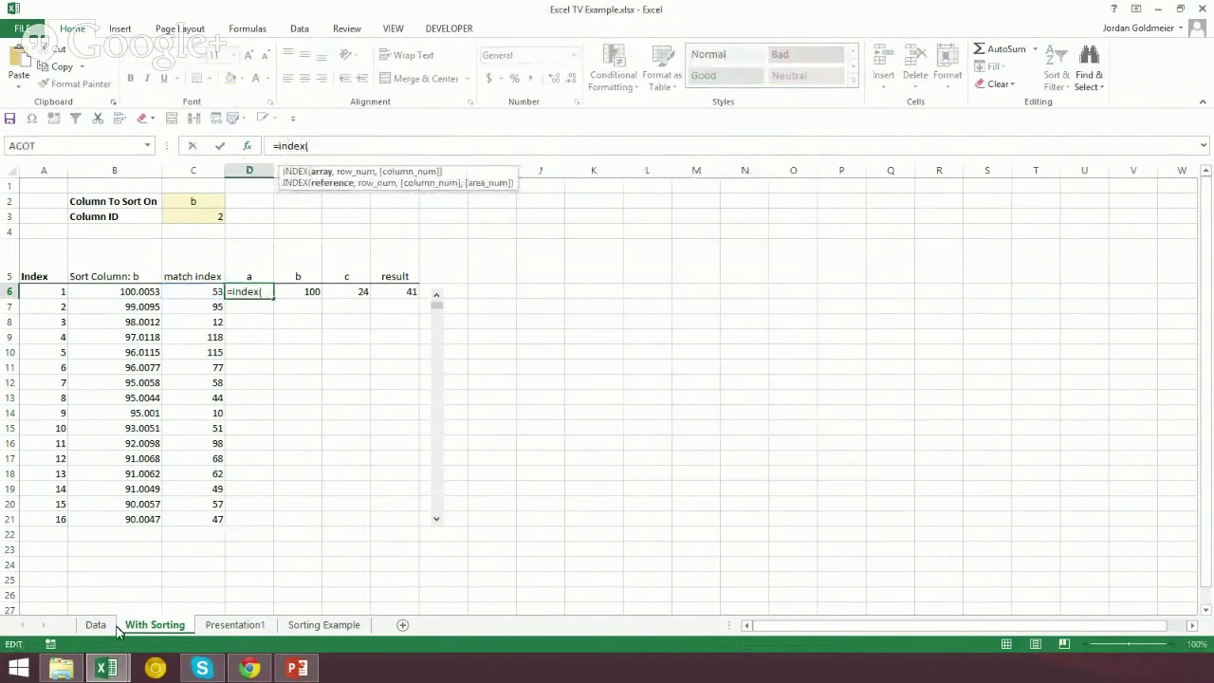
pyautogui.click(96, 624)
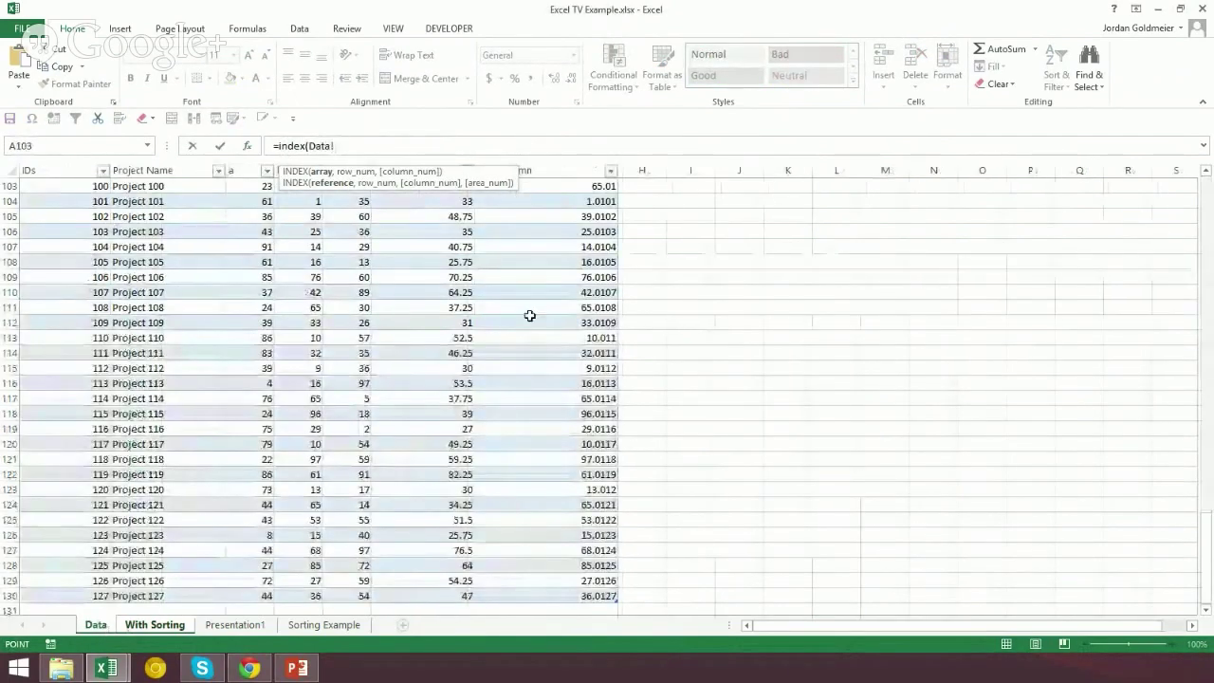
pyautogui.scroll(20, 1185, 537)
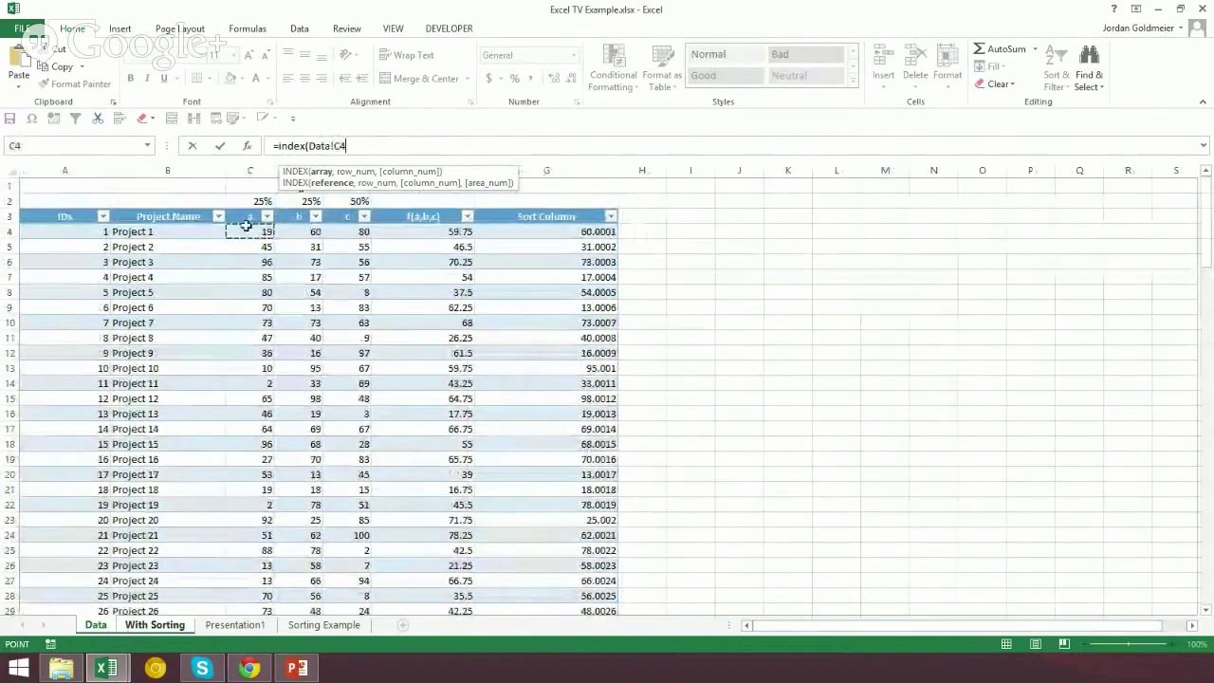
pyautogui.click(247, 216)
pyautogui.hotkey('ctrl', 'space')
pyautogui.scroll(-20, 527, 190)
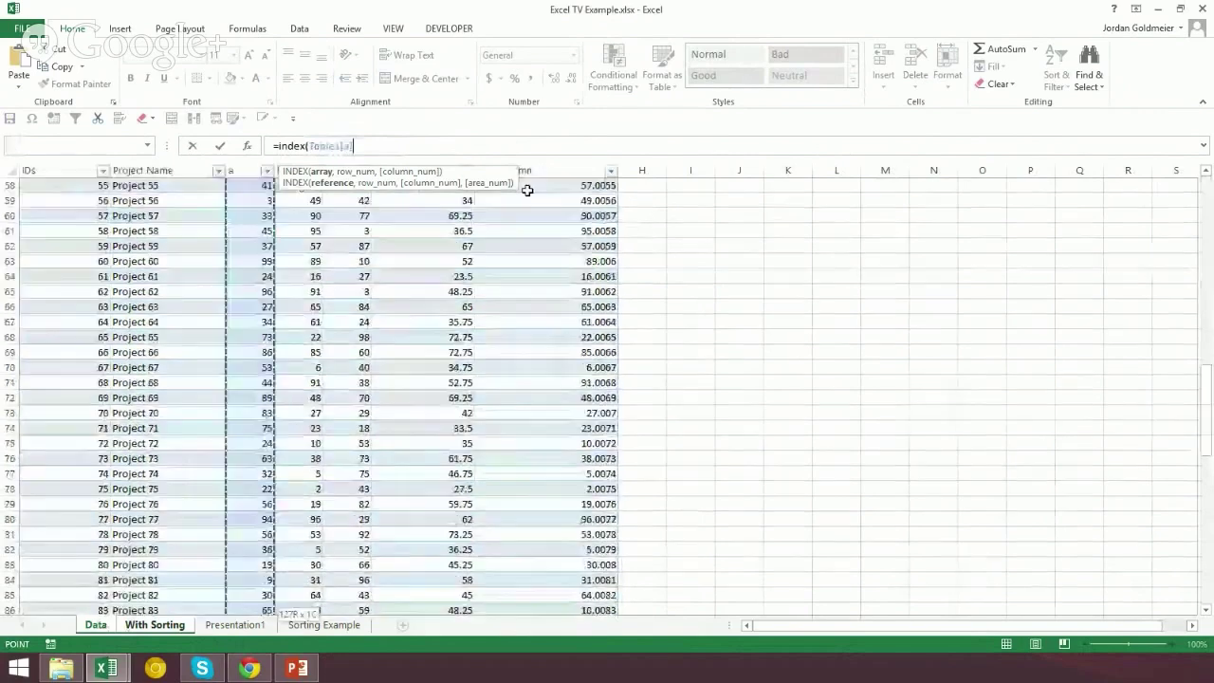
pyautogui.write(',')
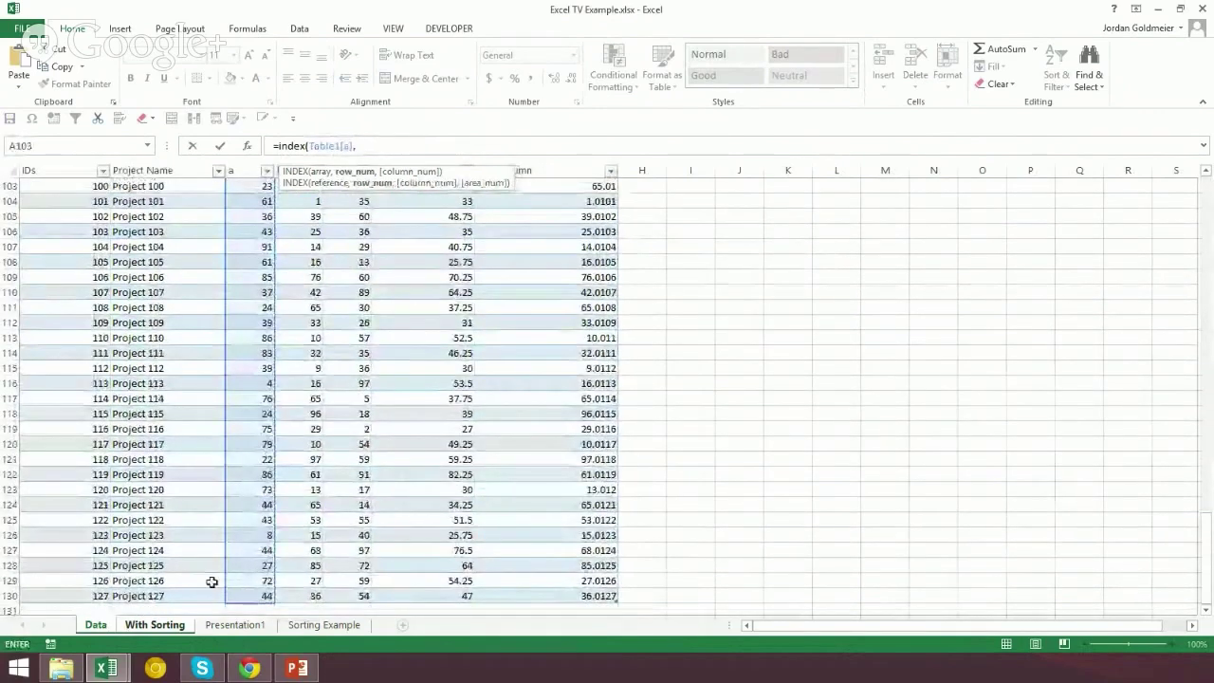
# - Complete the D6 formula with match index cell $C6 as the row number, giving =INDEX(Table1[a],'With Sorting'!$C6)
pyautogui.click(155, 624)
pyautogui.click(59, 292)
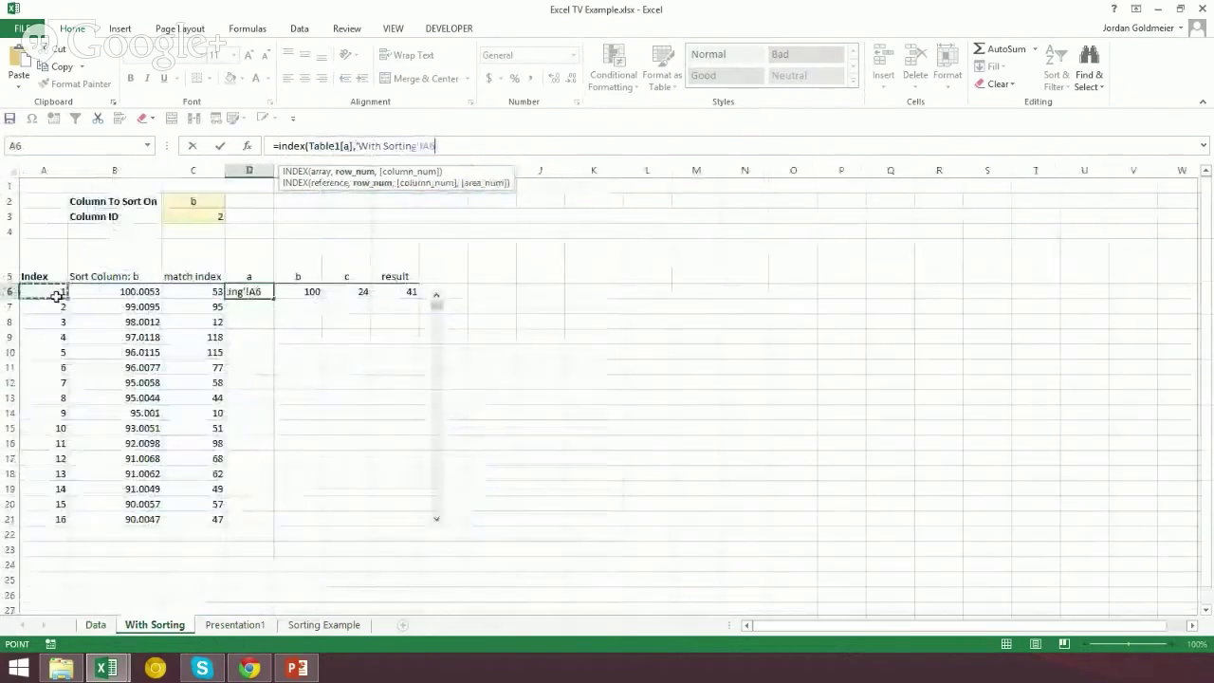
pyautogui.click(187, 295)
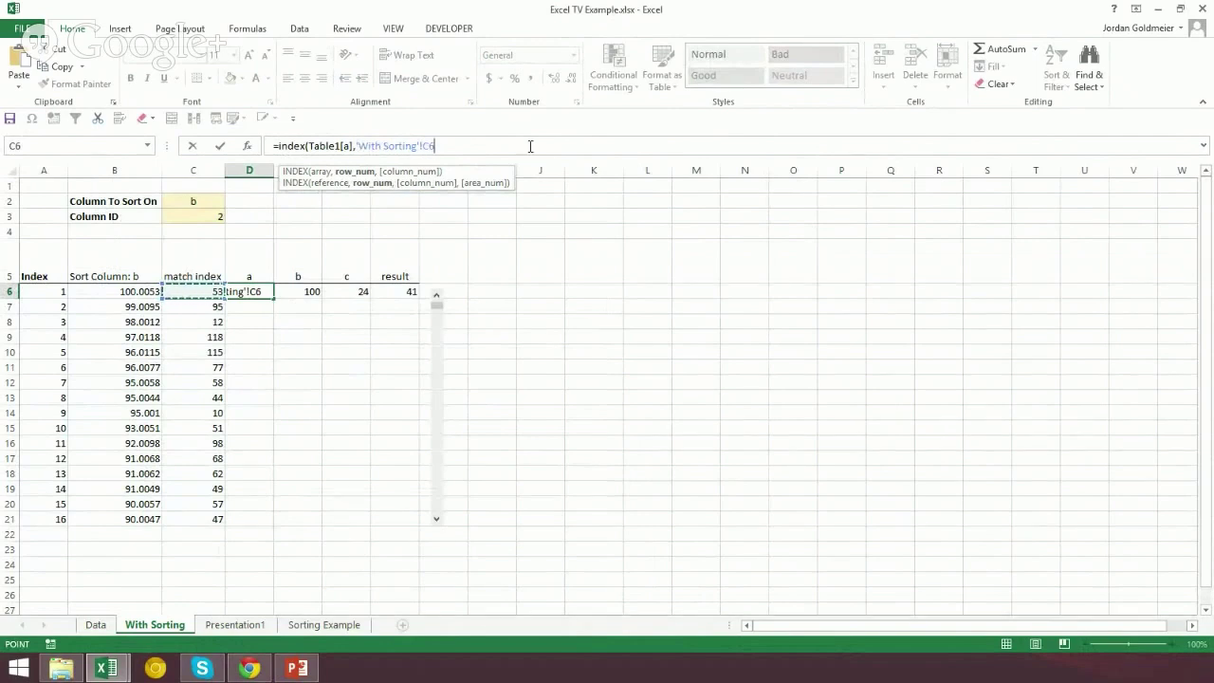
pyautogui.press('F4')
pyautogui.press('F4')
pyautogui.press('F4')
pyautogui.press('Return')
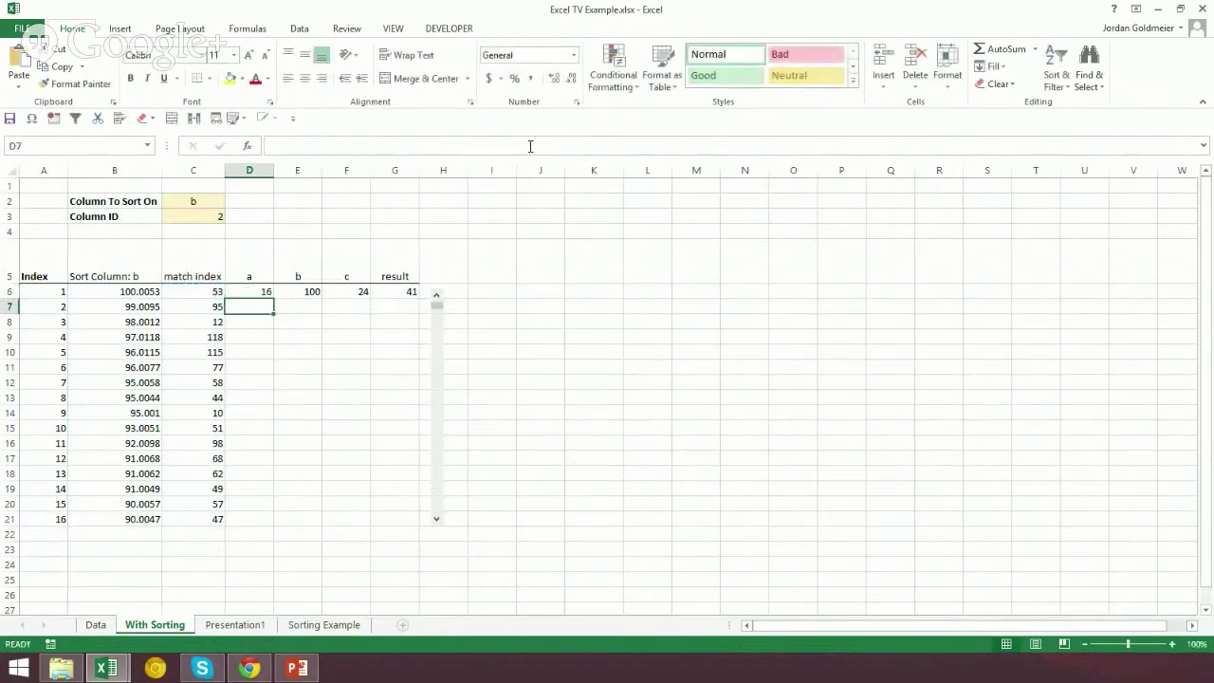
# - Fill the INDEX formula from D6 across to G6 and down to row 21
pyautogui.click(266, 292)
pyautogui.moveTo(268, 300); pyautogui.dragTo(417, 296)
pyautogui.doubleClick(418, 297)
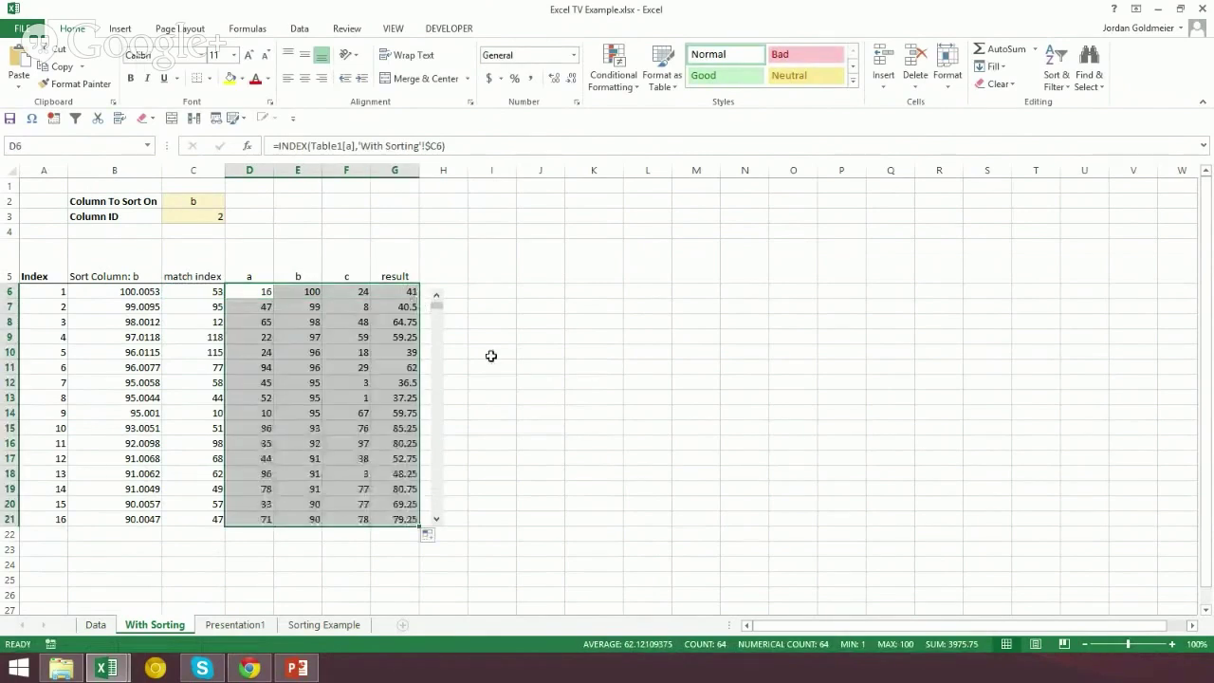
# - Check the order of the b values against the Sort Column values, including the tied rows at index 5 and 6
pyautogui.click(399, 292)
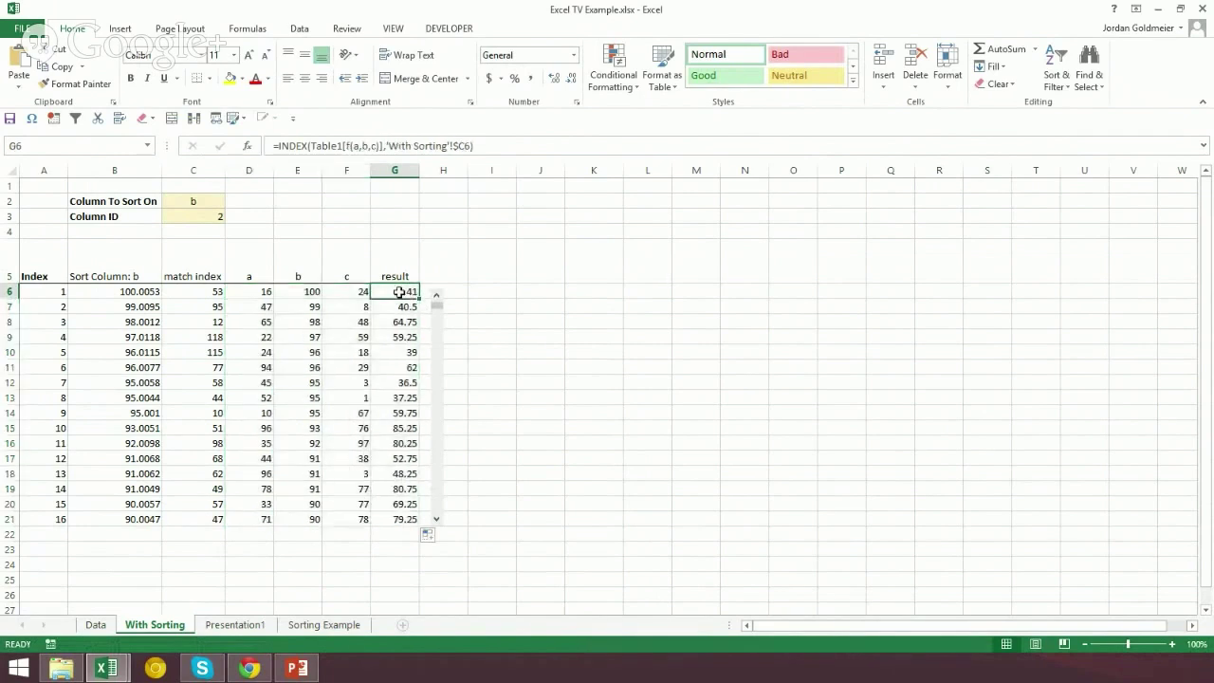
pyautogui.click(134, 293)
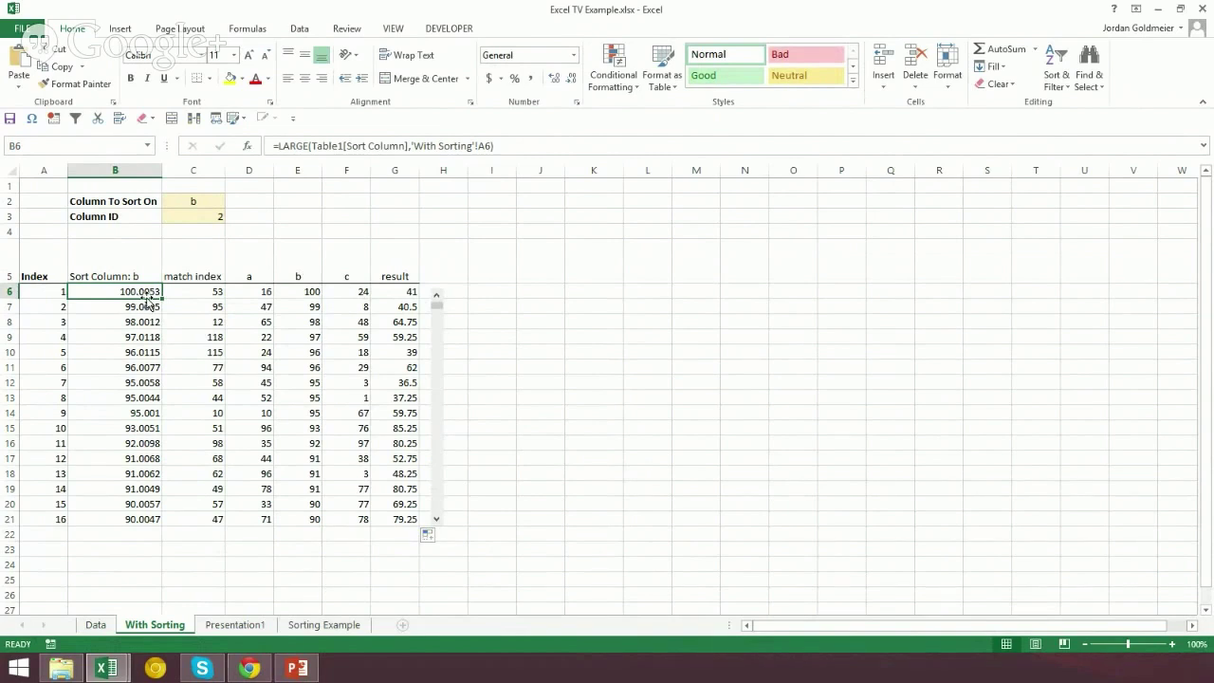
pyautogui.click(310, 306)
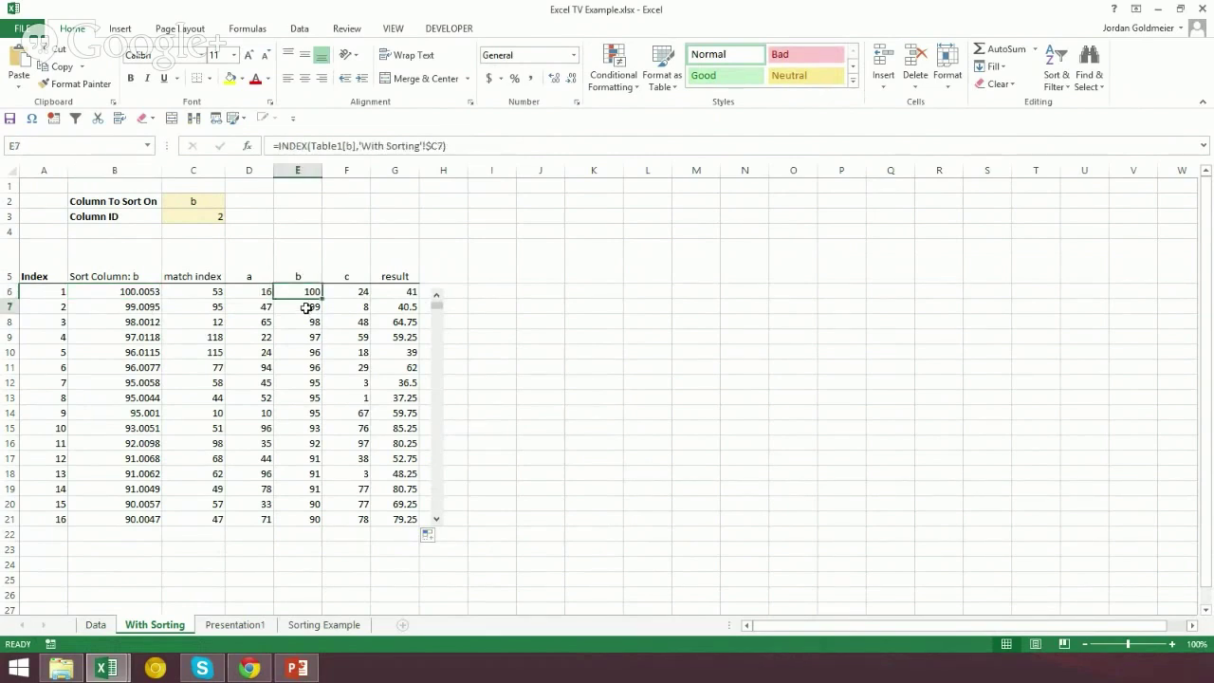
pyautogui.click(303, 365)
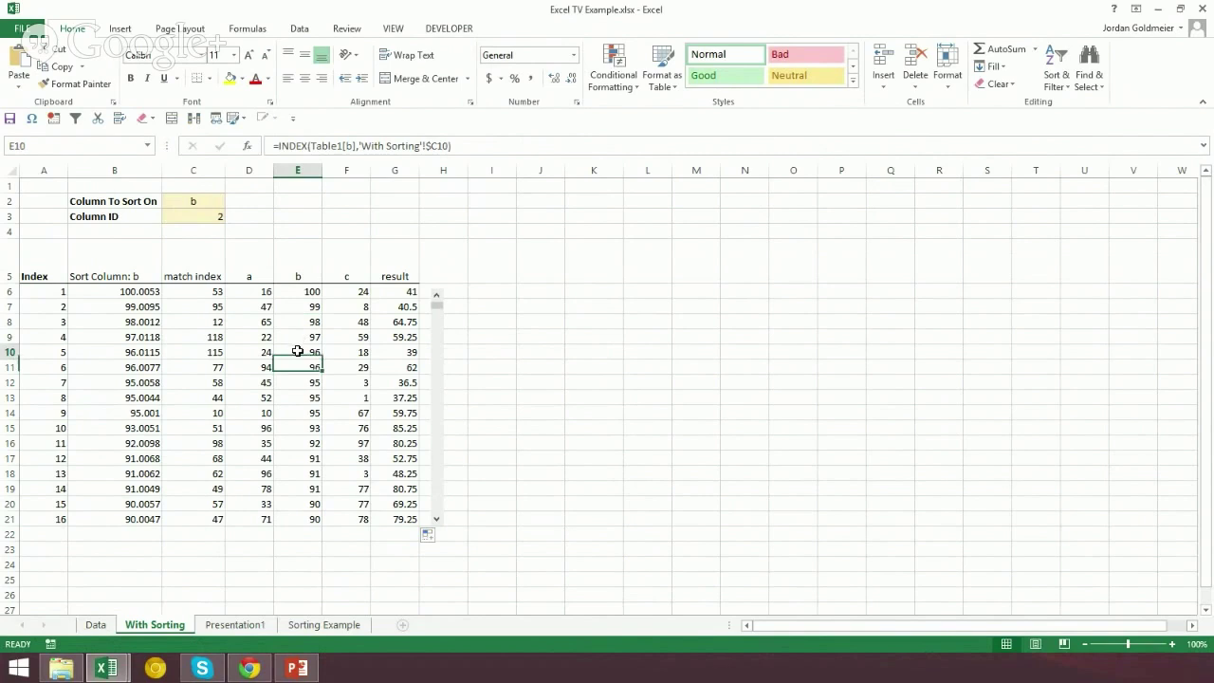
pyautogui.moveTo(48, 352)
pyautogui.mouseDown()
pyautogui.moveTo(52, 379)
pyautogui.moveTo(57, 367)
pyautogui.mouseUp()
pyautogui.click(50, 353)
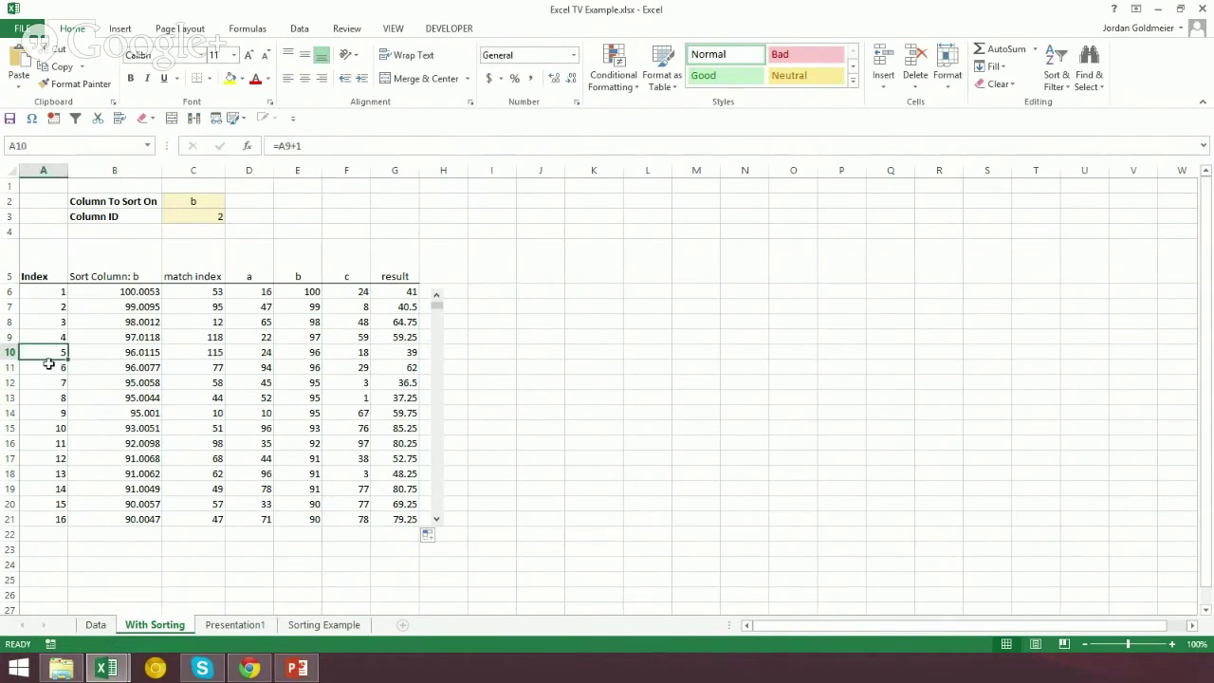
pyautogui.click(47, 371)
pyautogui.moveTo(296, 356); pyautogui.dragTo(297, 512)
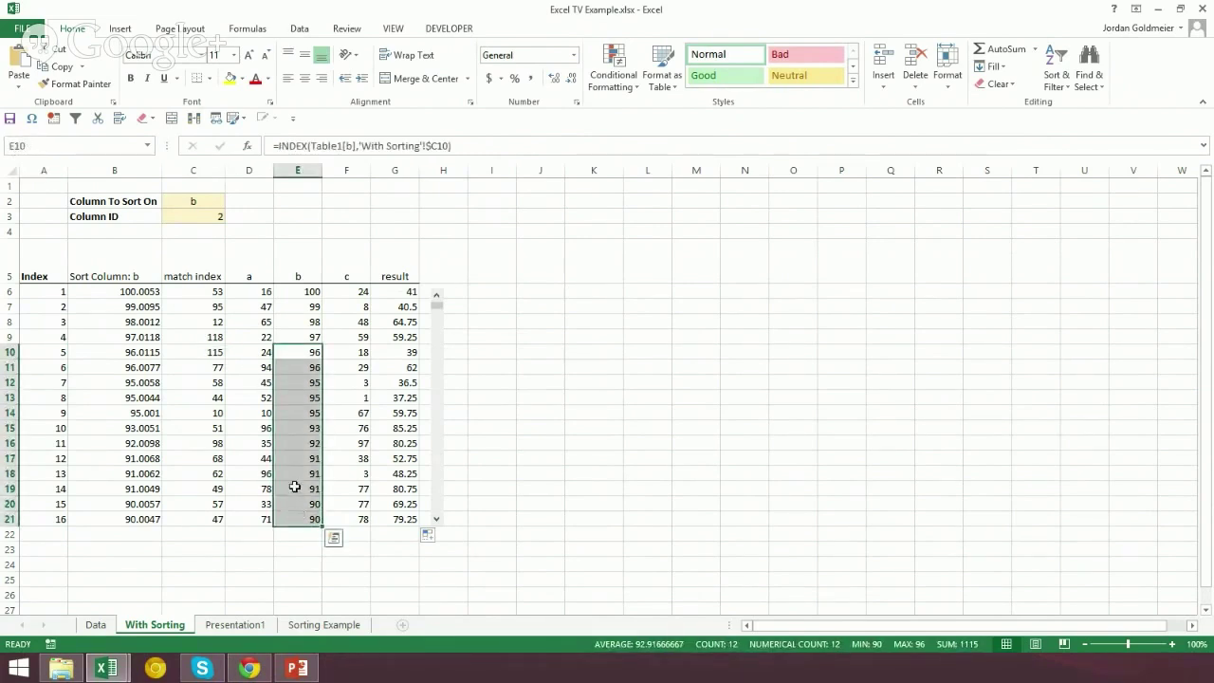
pyautogui.click(267, 233)
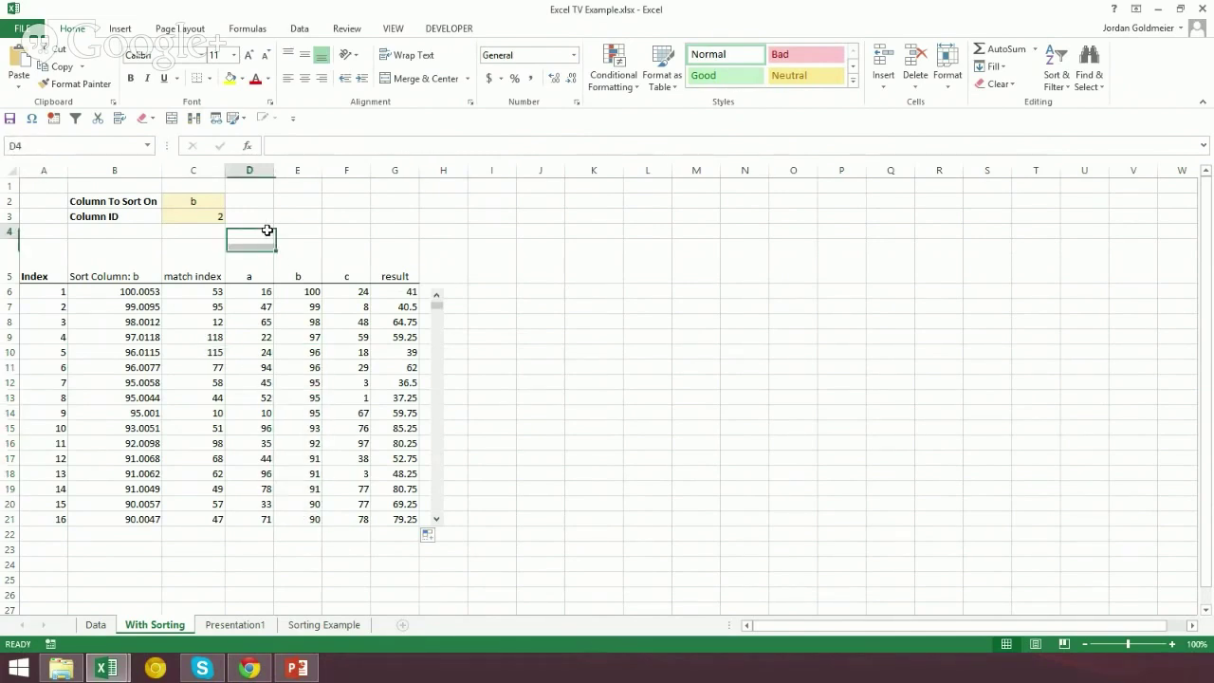
# - Test the sorting by switching Column To Sort On in C2 through Result, a and b, ending on c
pyautogui.click(216, 215)
pyautogui.click(215, 201)
pyautogui.click(231, 201)
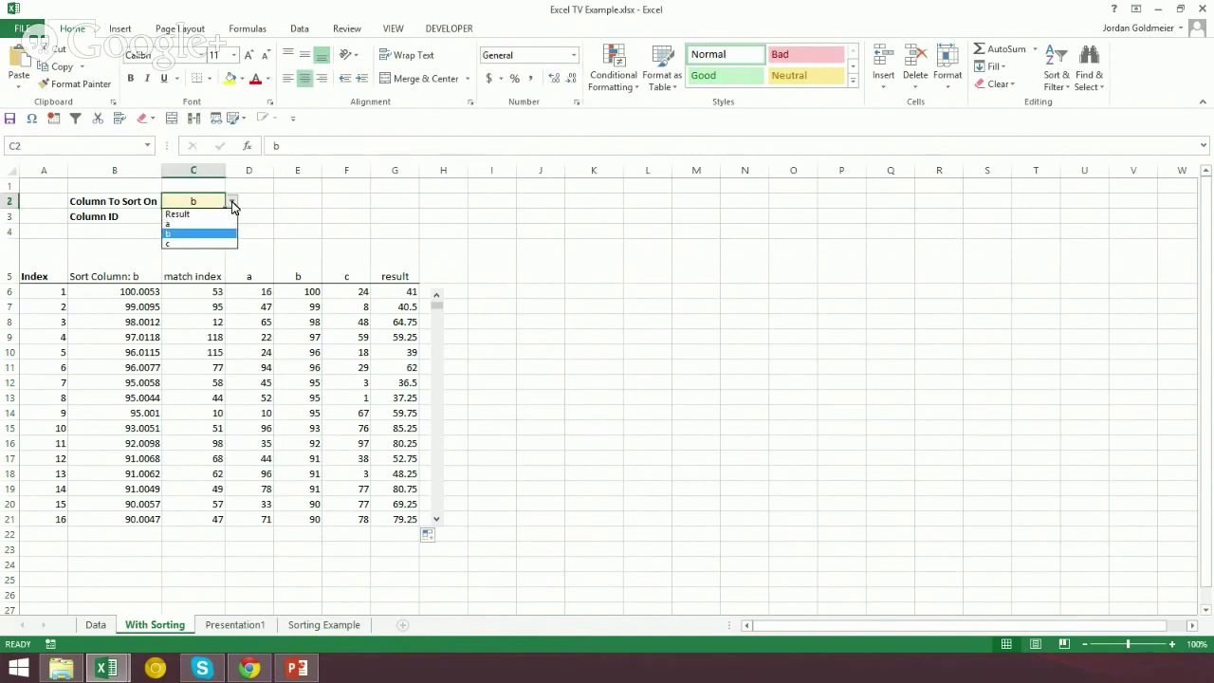
pyautogui.click(190, 213)
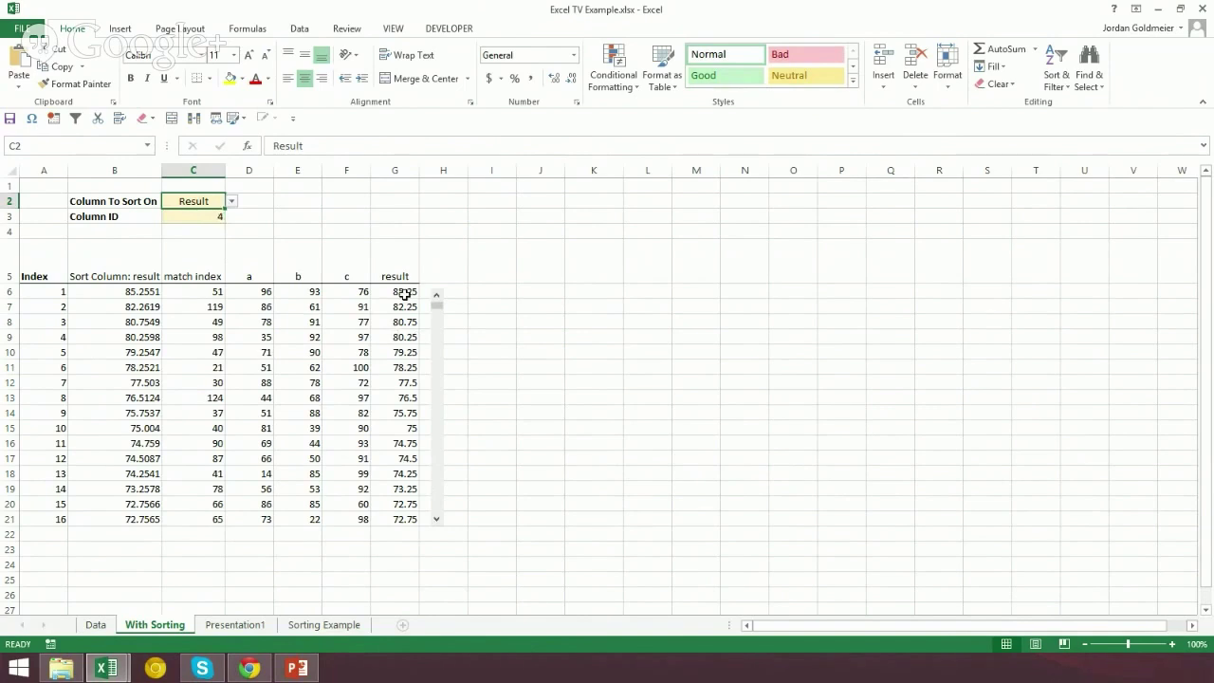
pyautogui.click(230, 201)
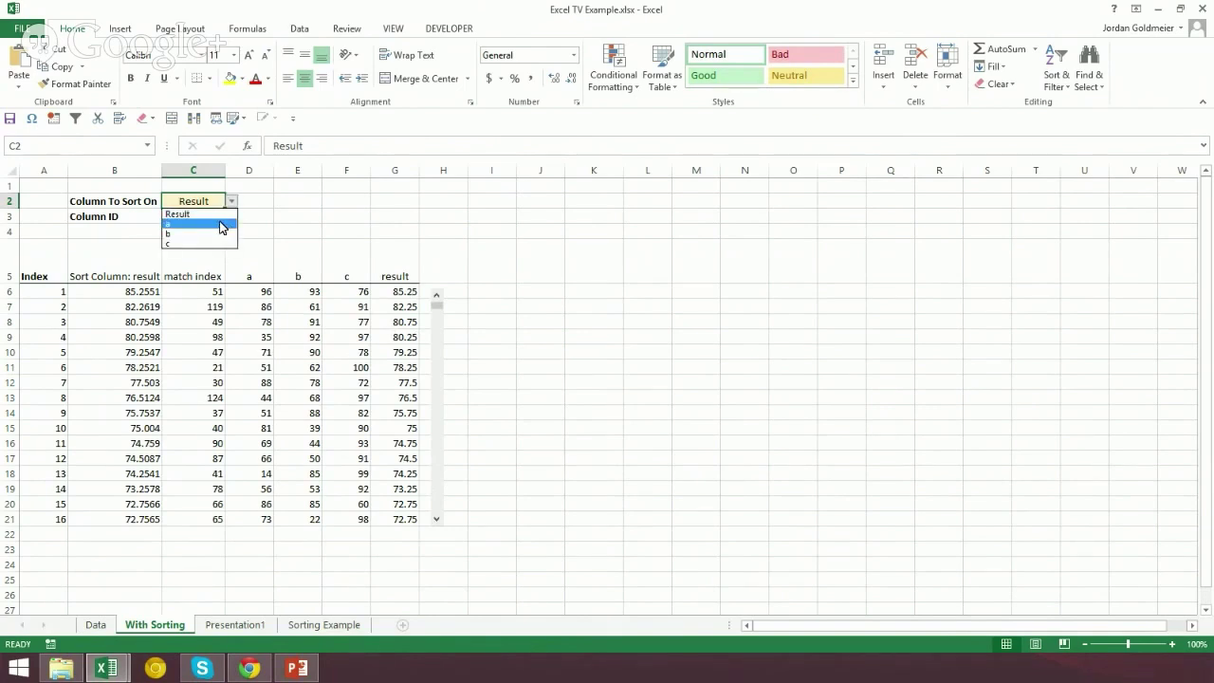
pyautogui.click(222, 225)
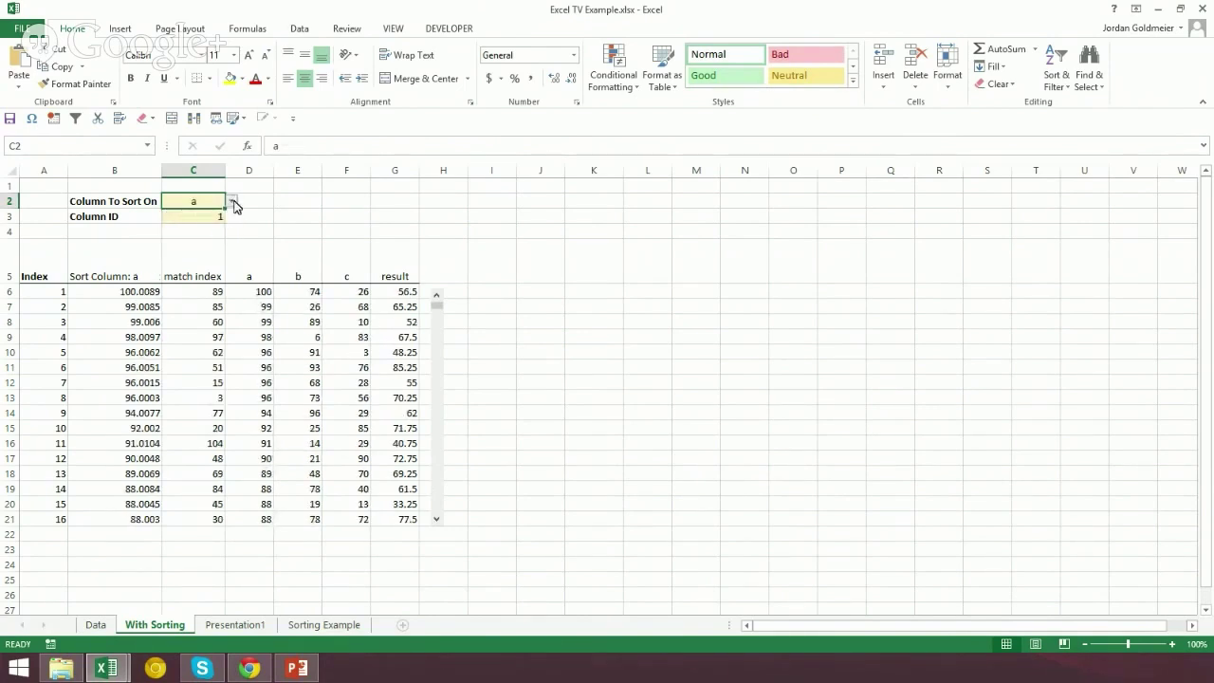
pyautogui.click(232, 202)
pyautogui.click(225, 240)
pyautogui.click(231, 201)
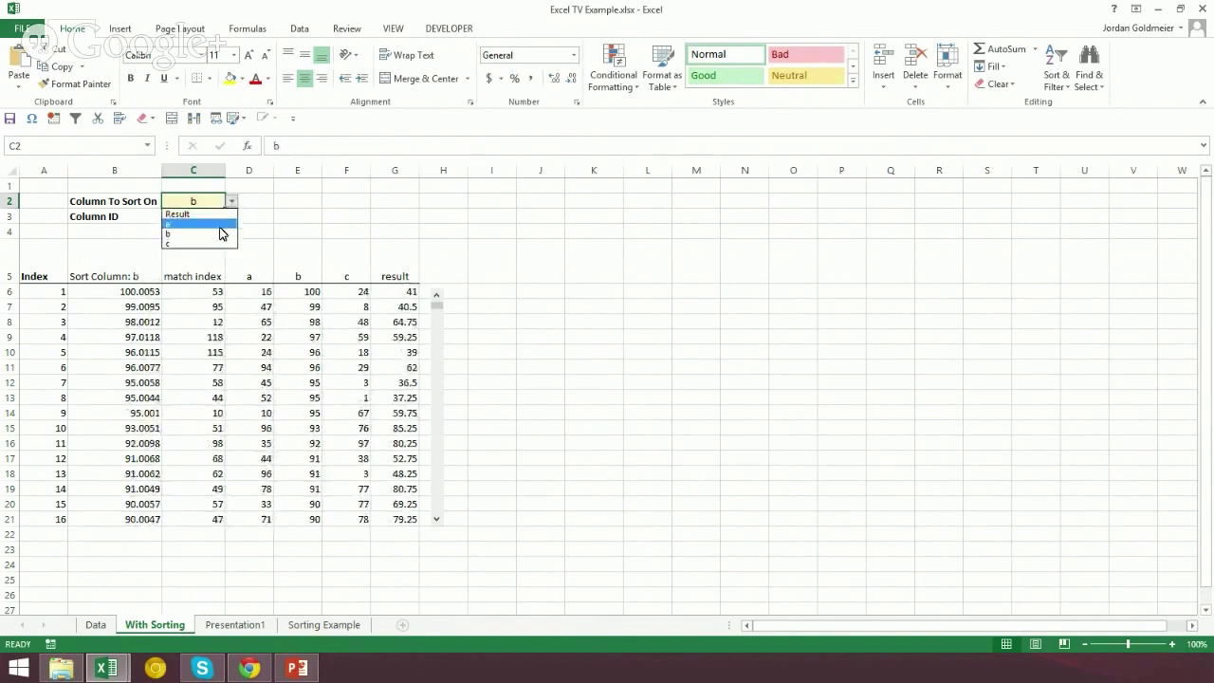
pyautogui.click(221, 253)
pyautogui.moveTo(441, 313); pyautogui.dragTo(436, 288)
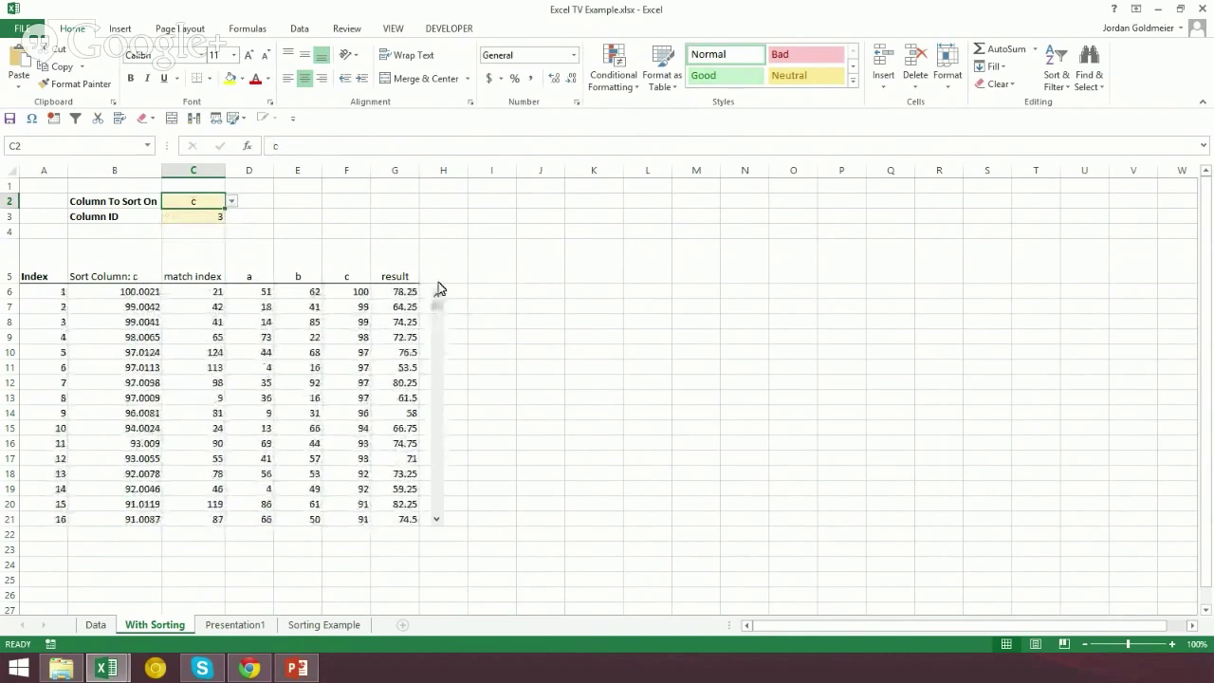
pyautogui.click(321, 219)
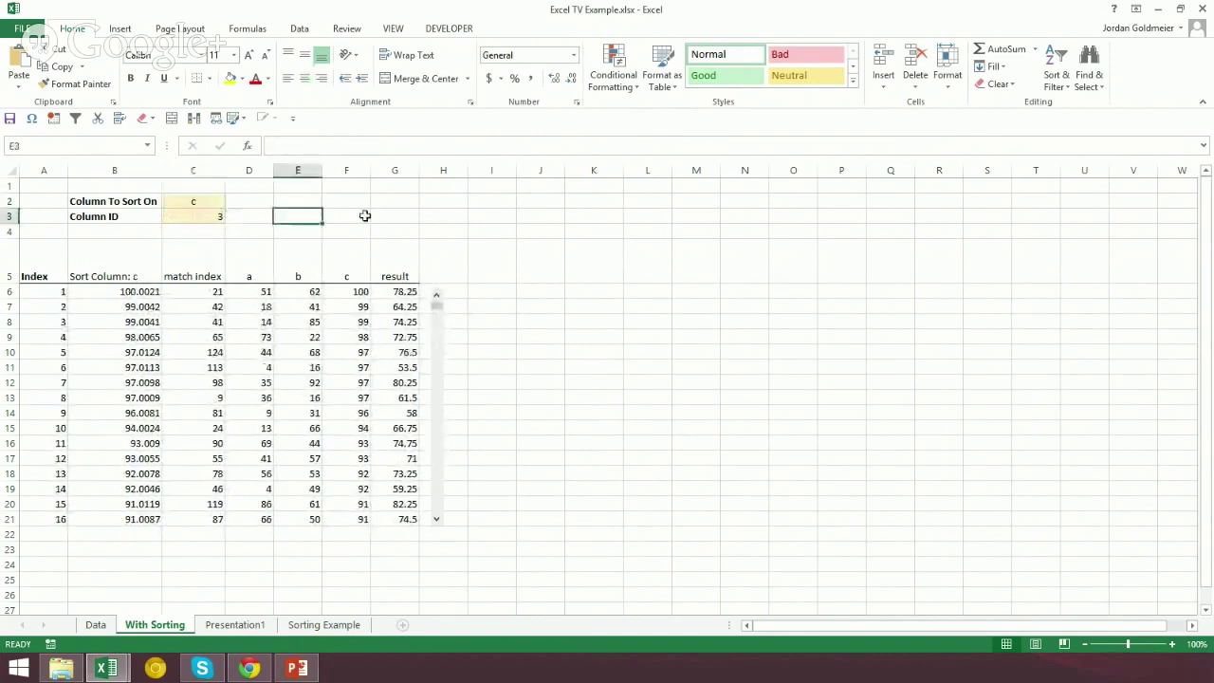